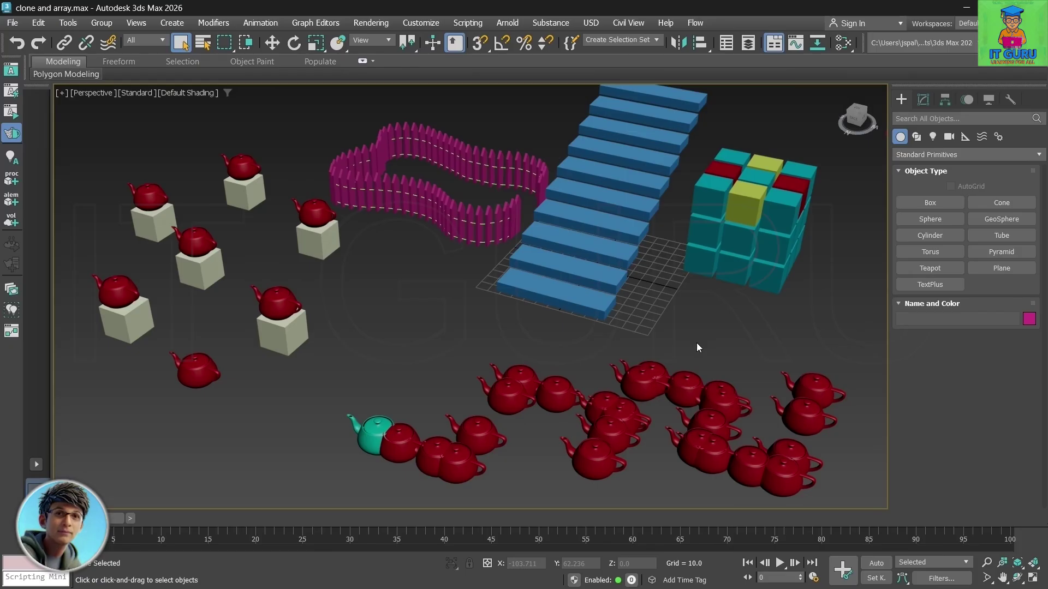
# Examine the teapot, fence, staircase and cube arrays in the example scene from different angles
pyautogui.keyDown('alt'); pyautogui.moveTo(696, 343); pyautogui.dragTo(681, 329, button='middle'); pyautogui.keyUp('alt')
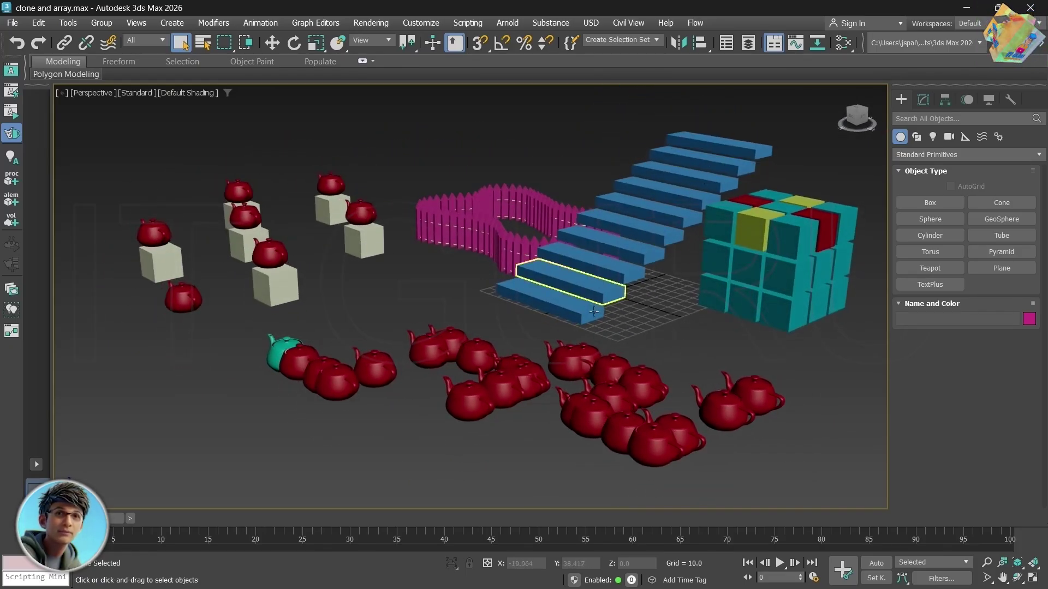
pyautogui.moveTo(420, 286)
pyautogui.mouseDown(button='middle')
pyautogui.moveTo(493, 304)
pyautogui.moveTo(424, 307)
pyautogui.mouseUp(button='middle')
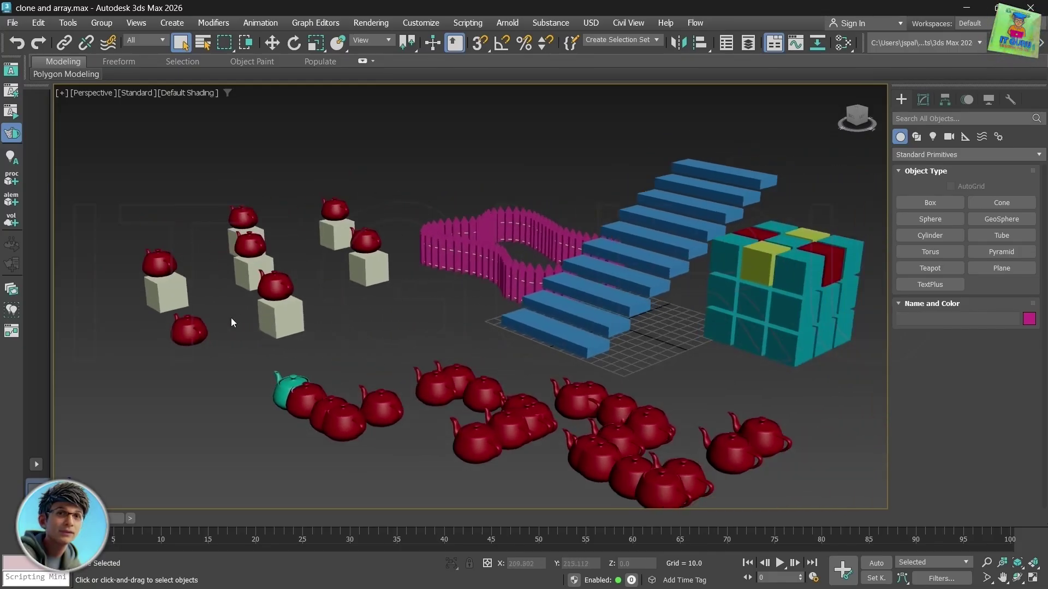
pyautogui.click(280, 316)
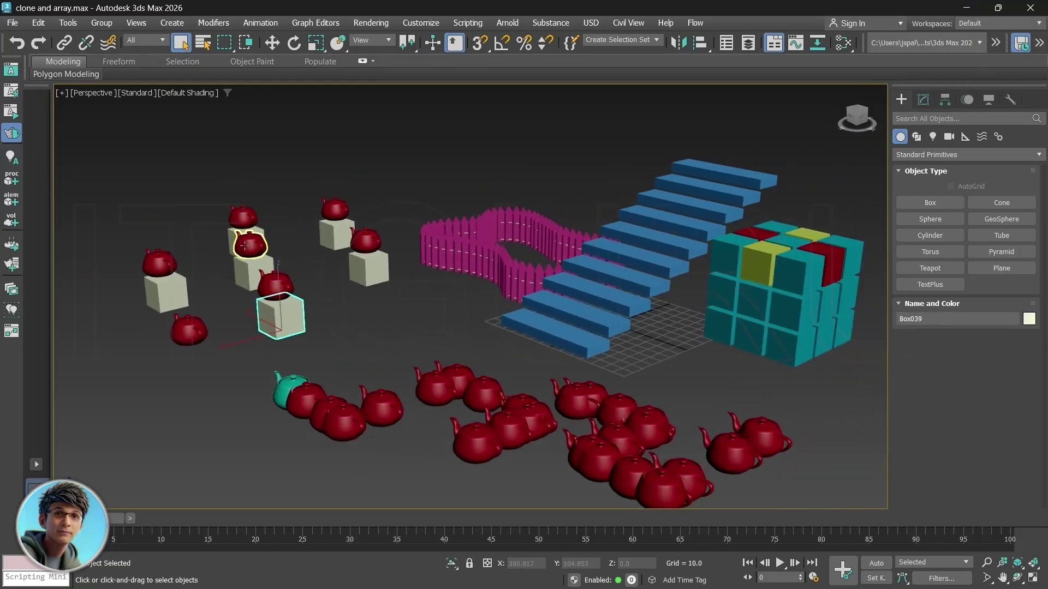
pyautogui.moveTo(399, 323)
pyautogui.keyDown('alt'); pyautogui.mouseDown(button='middle')
pyautogui.moveTo(441, 342)
pyautogui.moveTo(407, 341)
pyautogui.mouseUp(button='middle'); pyautogui.keyUp('alt')
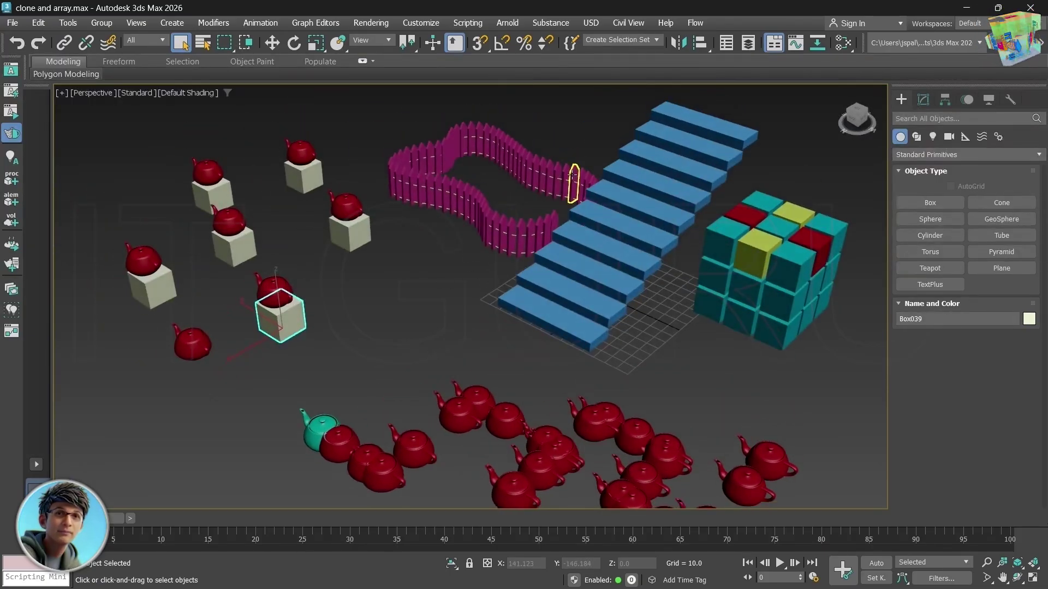
pyautogui.moveTo(469, 343); pyautogui.dragTo(474, 306, button='middle')
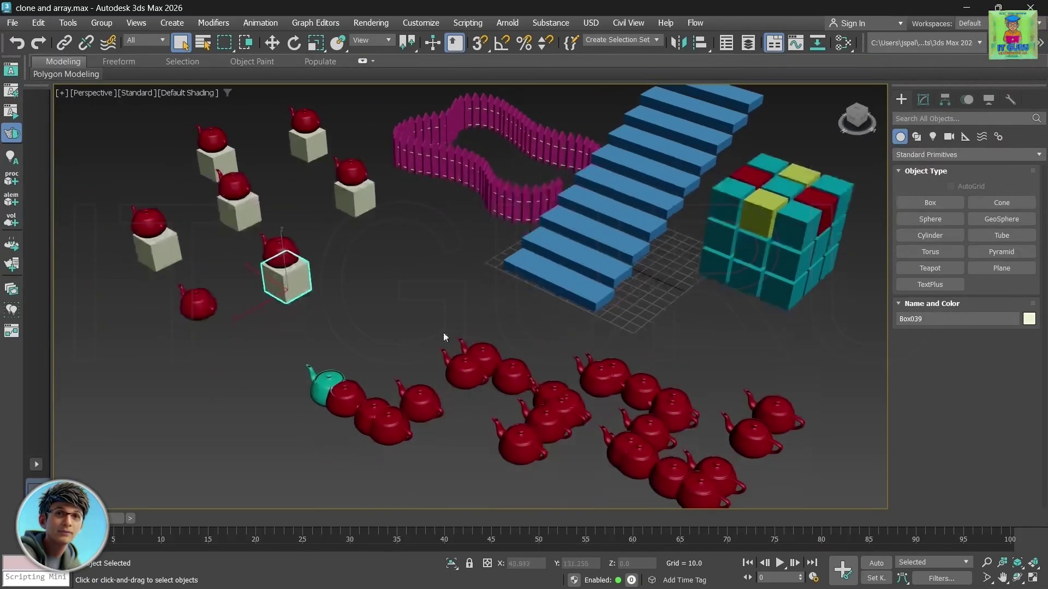
pyautogui.moveTo(117, 519); pyautogui.dragTo(98, 483)
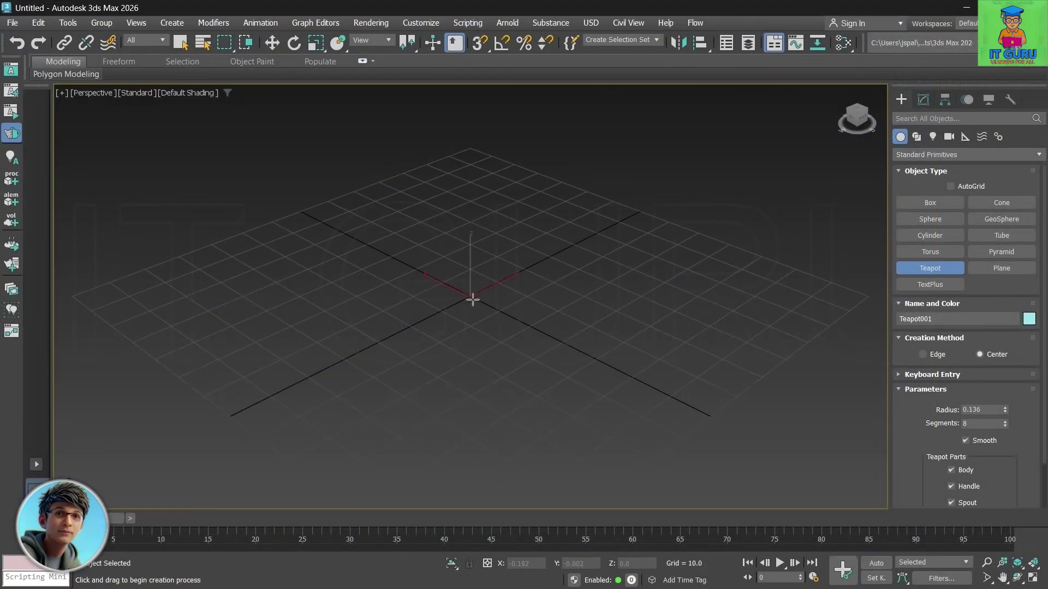
# Create a teapot with a radius of about 17 at the centre of the grid
pyautogui.moveTo(472, 300); pyautogui.dragTo(517, 298)
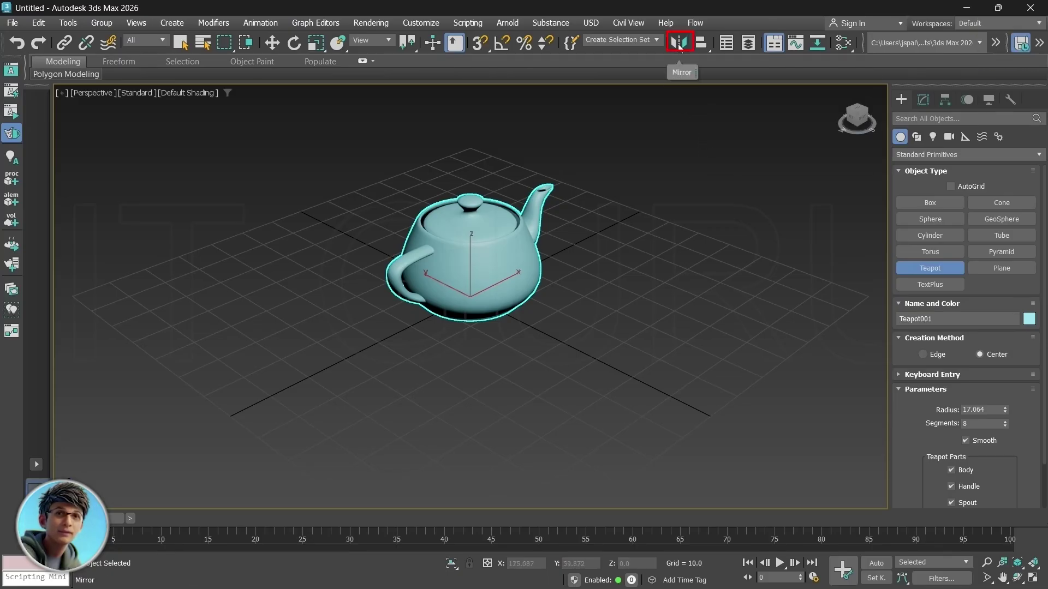
pyautogui.click(70, 21)
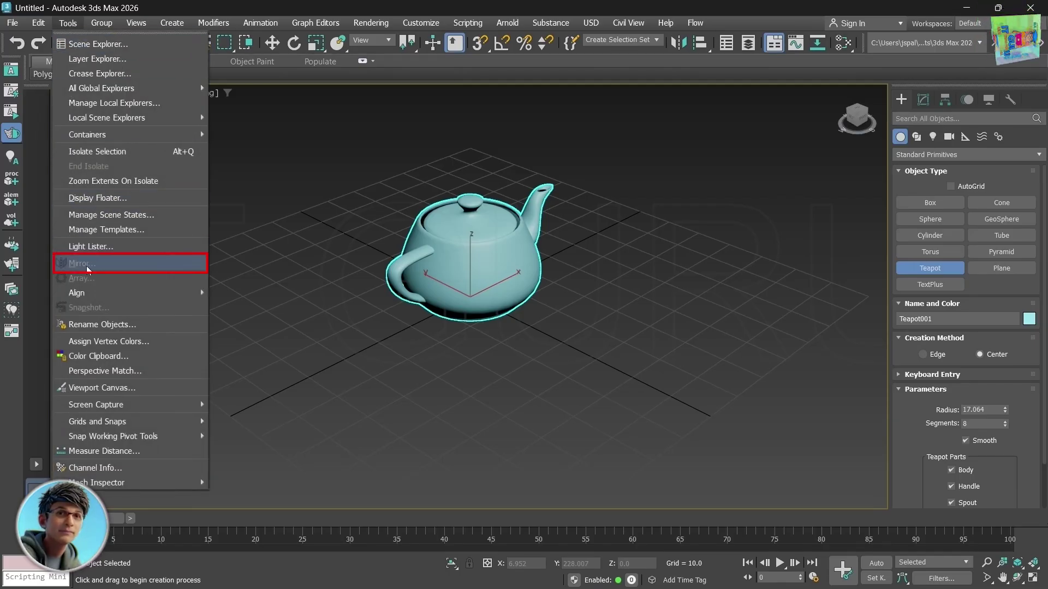
pyautogui.click(274, 46)
pyautogui.click(441, 254)
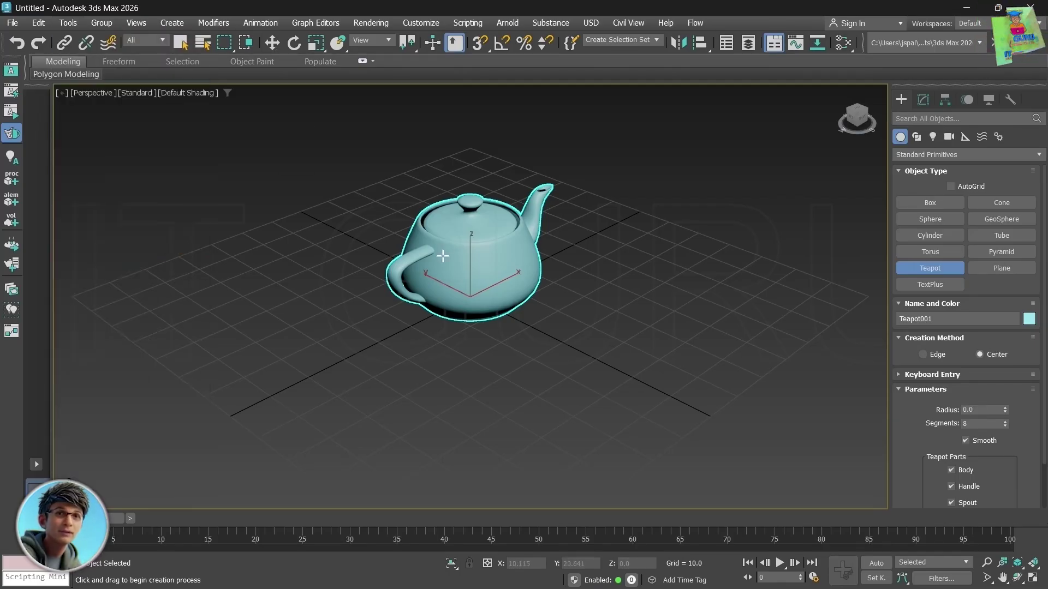
pyautogui.click(66, 23)
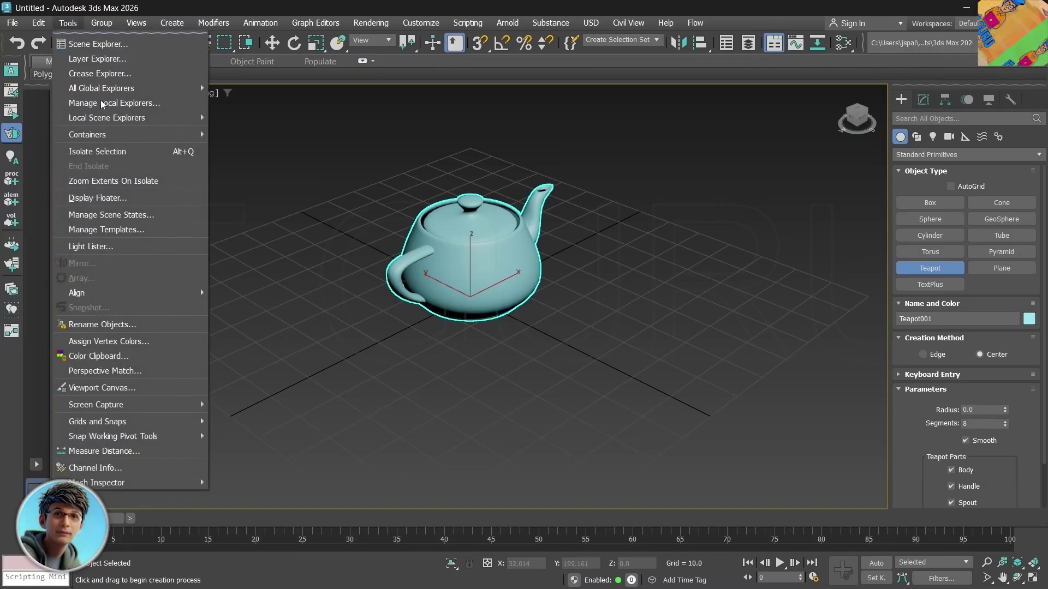
pyautogui.click(515, 272)
# Mirror the teapot along the X axis as a Copy with an offset of about -51
pyautogui.press('w')
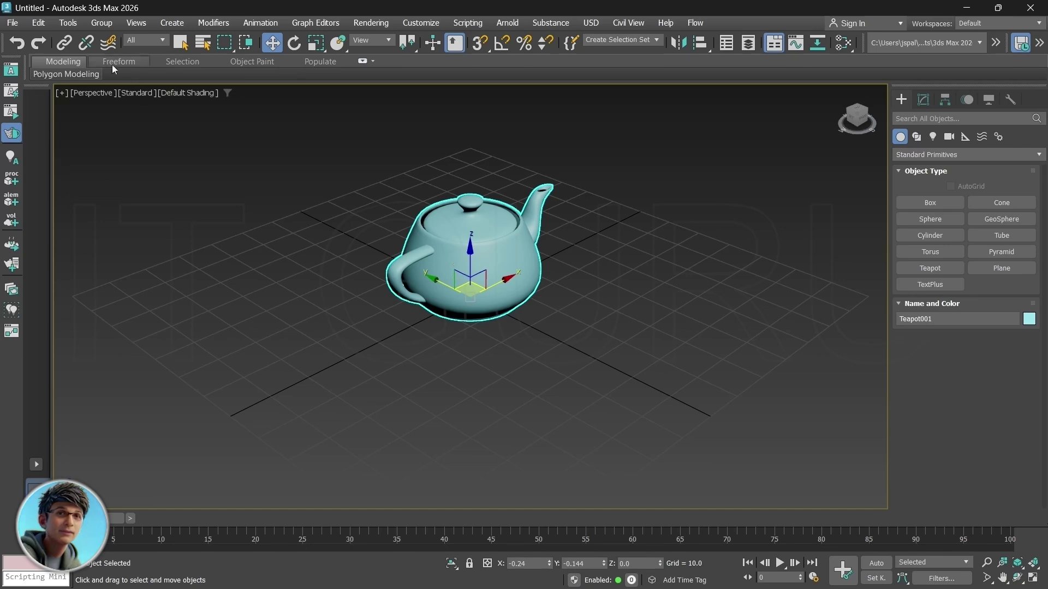
pyautogui.click(69, 23)
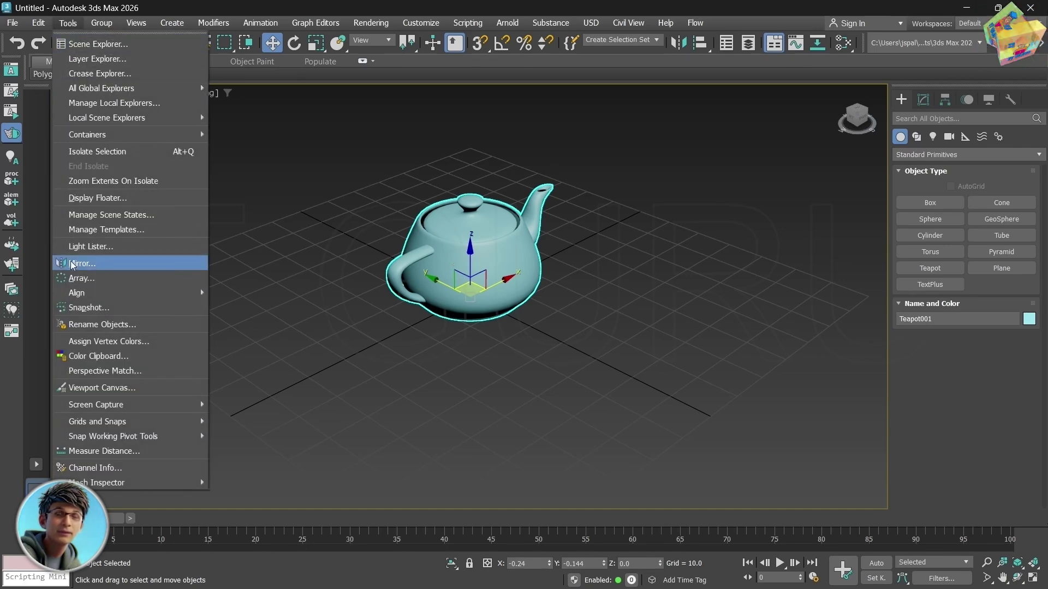
pyautogui.click(104, 262)
pyautogui.moveTo(512, 182); pyautogui.dragTo(692, 162)
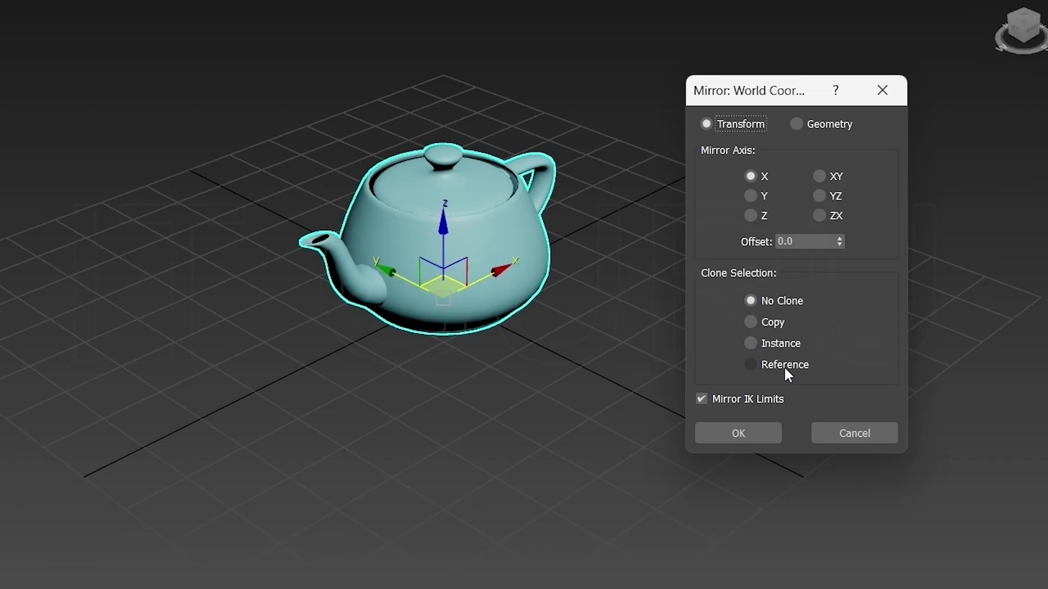
pyautogui.click(751, 322)
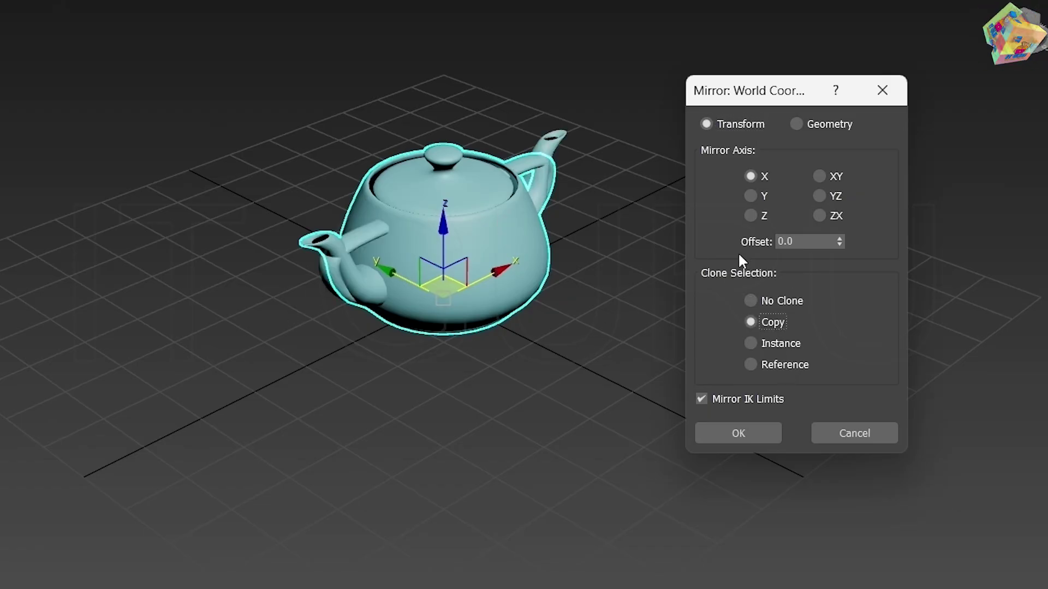
pyautogui.moveTo(838, 241); pyautogui.dragTo(871, 201)
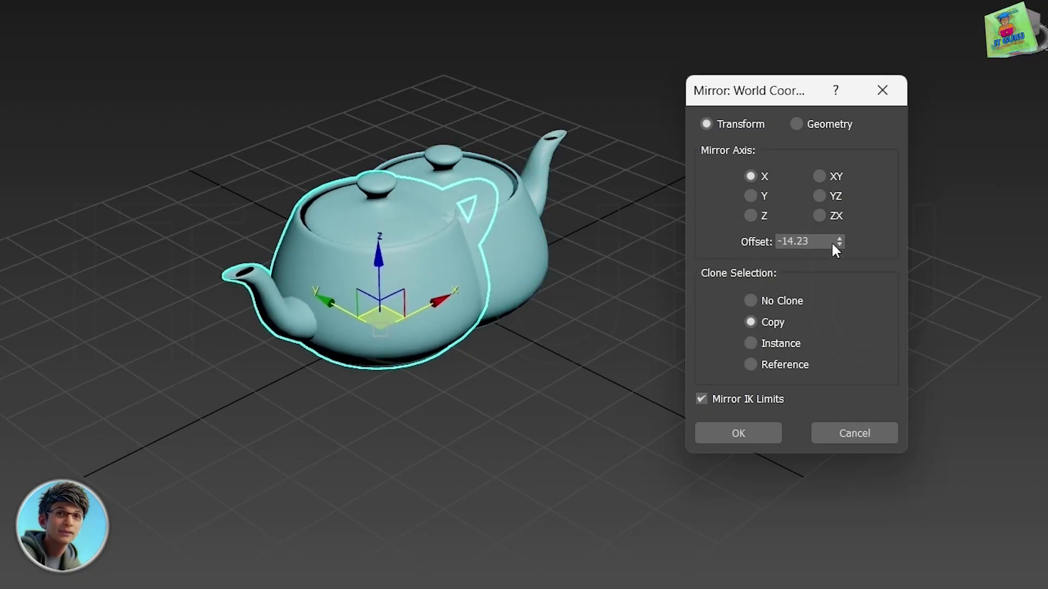
pyautogui.moveTo(838, 241); pyautogui.dragTo(862, 451)
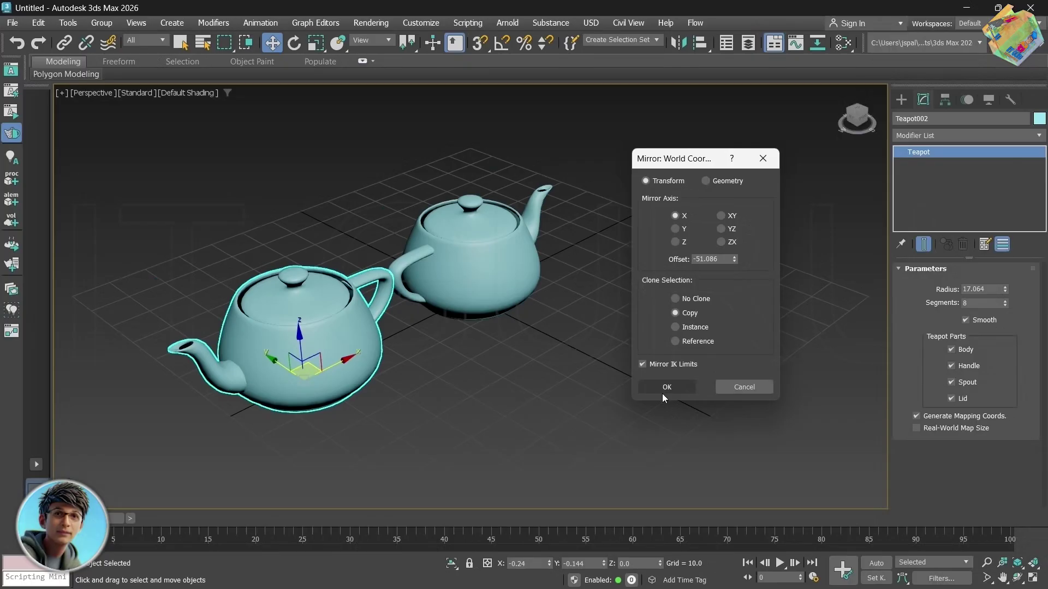
pyautogui.click(738, 434)
# Select the original teapot and its mirrored copy in turn to compare the two objects
pyautogui.click(434, 349)
pyautogui.click(486, 269)
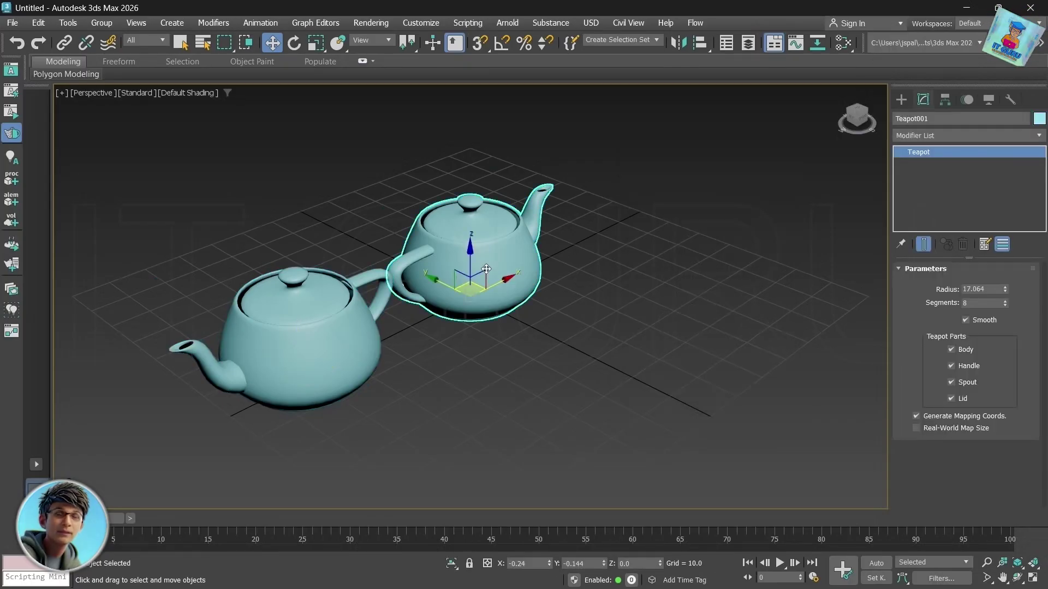
pyautogui.click(301, 328)
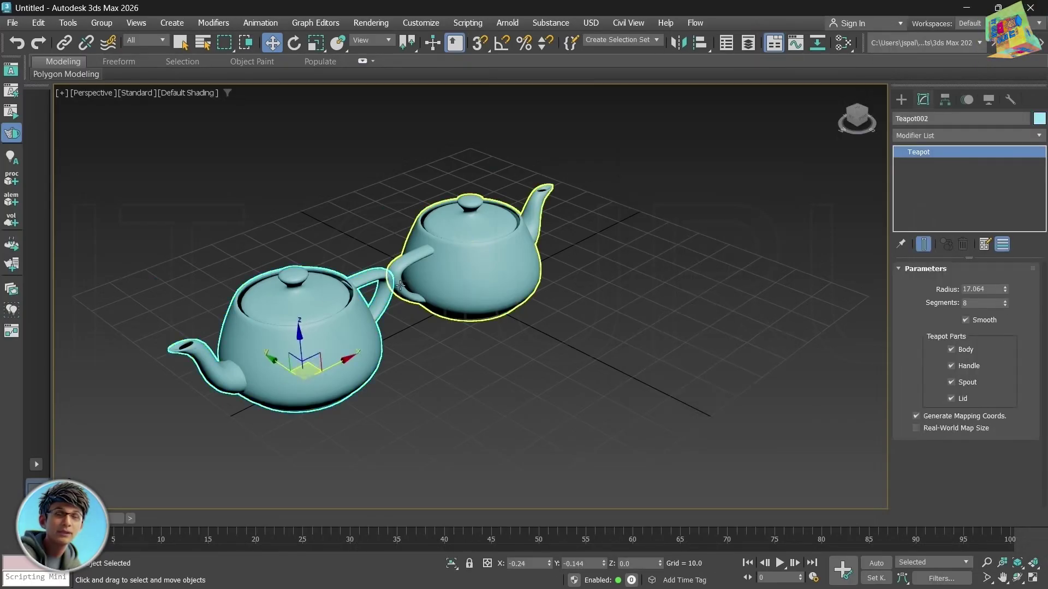
pyautogui.moveTo(490, 359)
pyautogui.keyDown('alt'); pyautogui.mouseDown(button='middle')
pyautogui.moveTo(382, 353)
pyautogui.moveTo(478, 335)
pyautogui.moveTo(405, 321)
pyautogui.moveTo(444, 374)
pyautogui.moveTo(489, 336)
pyautogui.moveTo(489, 364)
pyautogui.mouseUp(button='middle'); pyautogui.keyUp('alt')
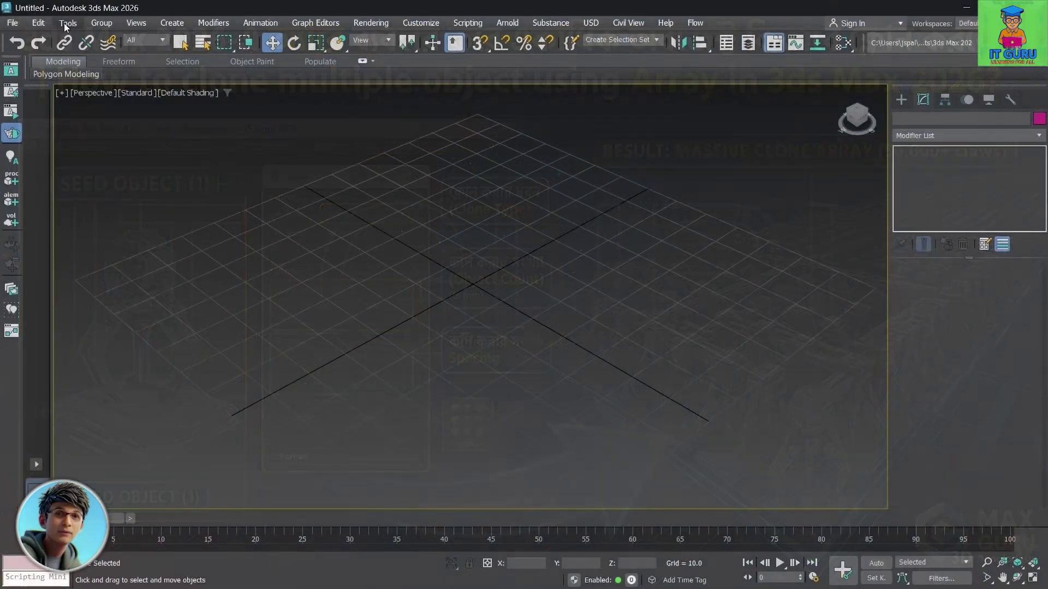
pyautogui.click(67, 23)
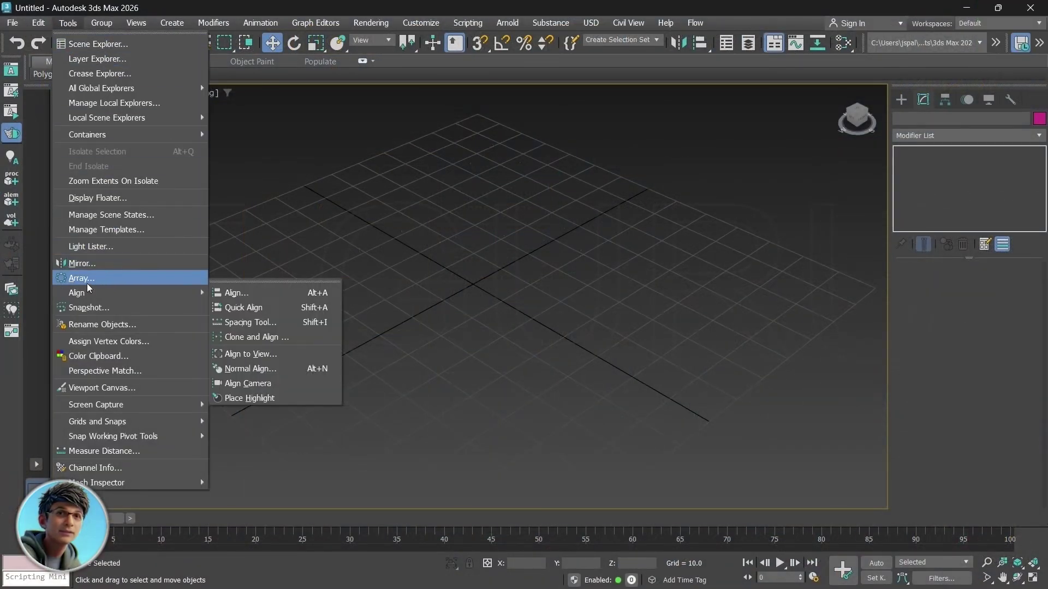
pyautogui.click(416, 286)
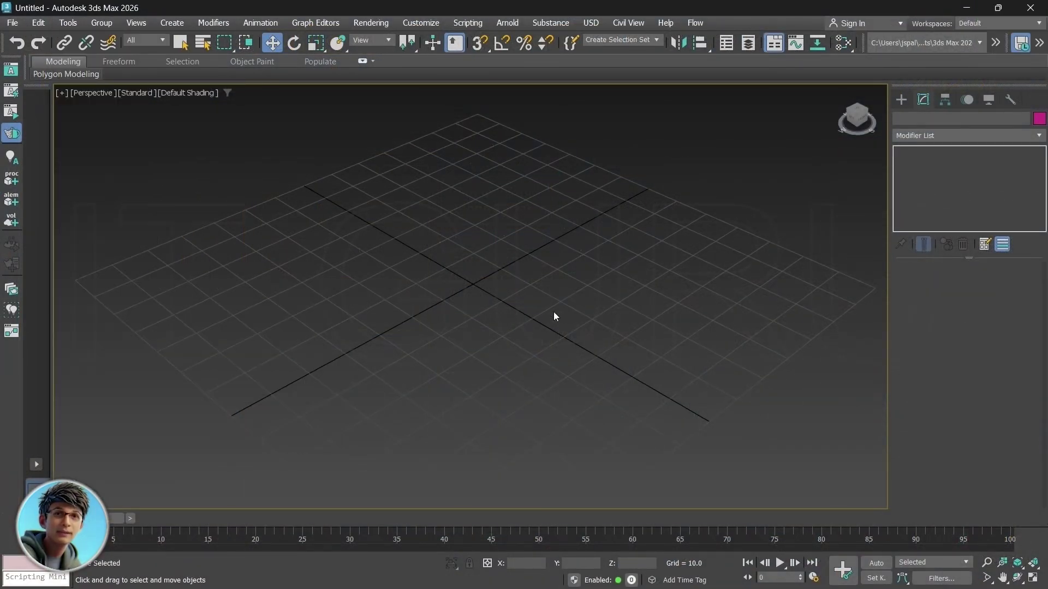
pyautogui.keyDown('alt'); pyautogui.moveTo(554, 313); pyautogui.dragTo(551, 306, button='middle'); pyautogui.keyUp('alt')
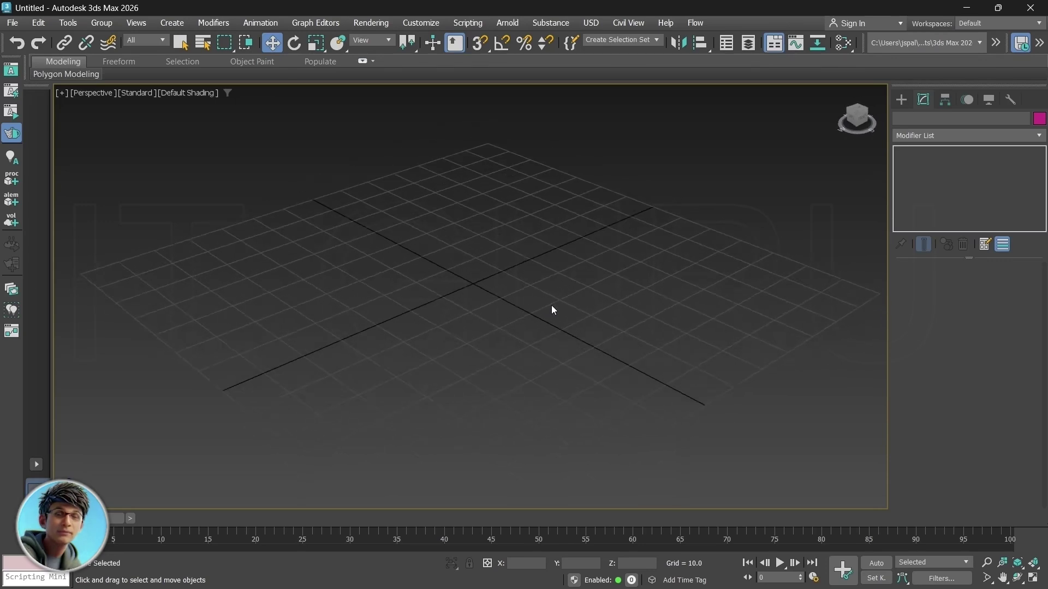
# Create a box near the grid's left corner using the Cube creation method
pyautogui.click(898, 99)
pyautogui.click(922, 200)
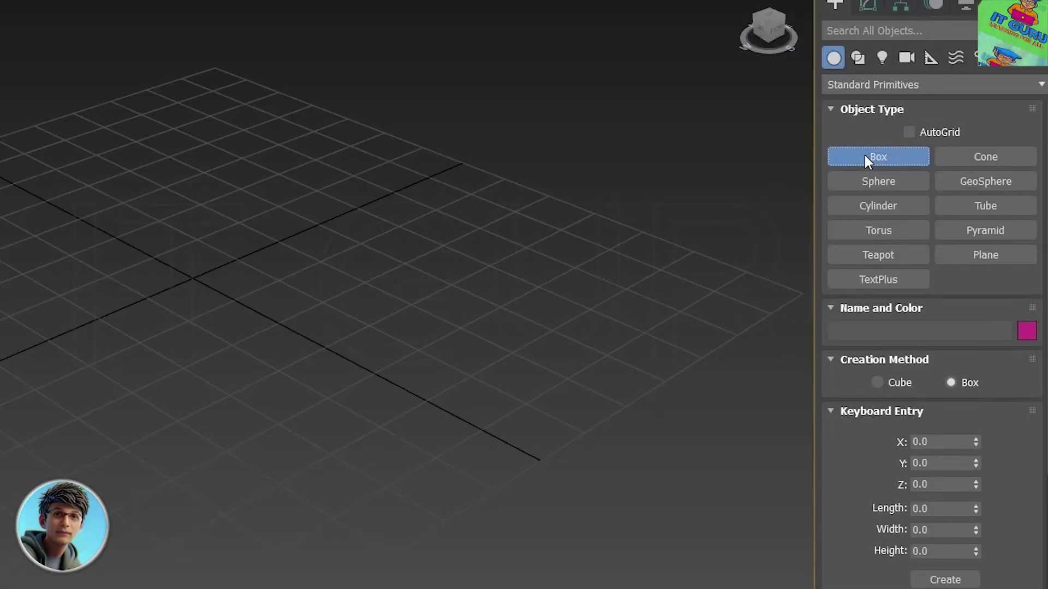
pyautogui.click(876, 382)
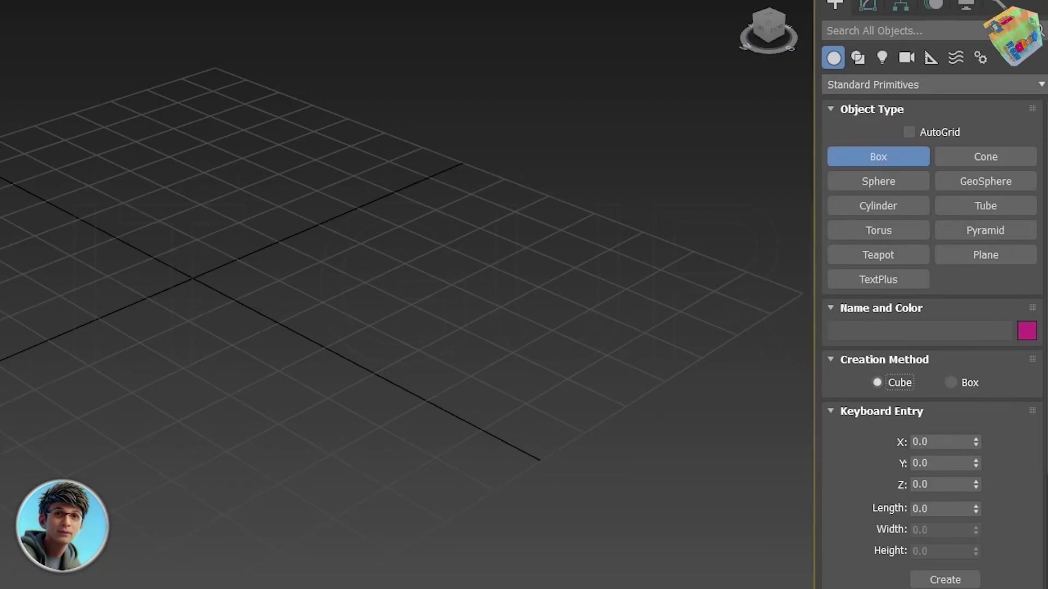
pyautogui.moveTo(237, 305); pyautogui.dragTo(255, 312)
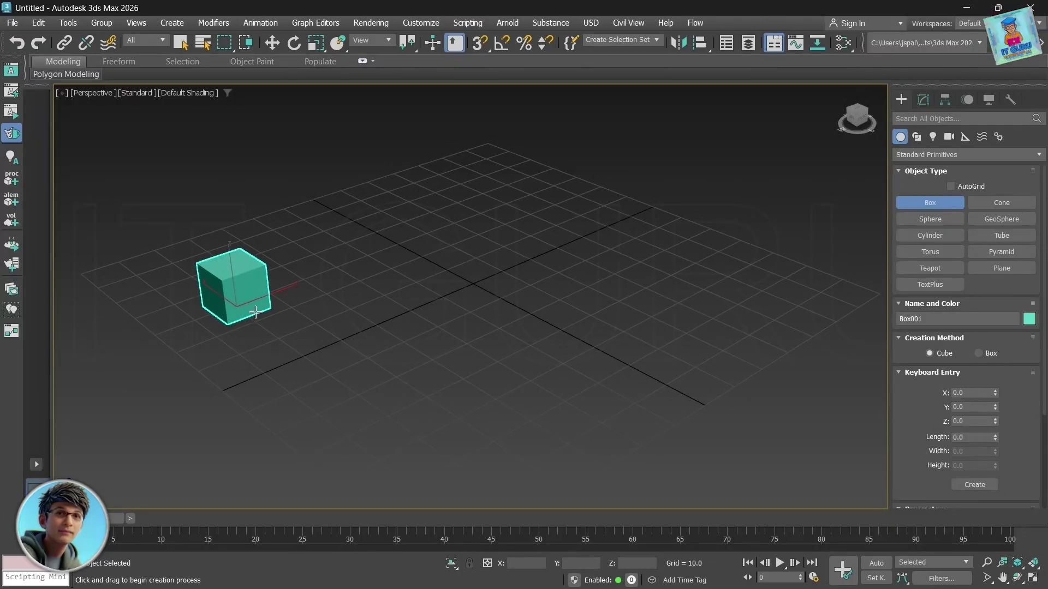
# Move the cube slightly to about X -45, Y 25.5, Z 0.7 and deselect it
pyautogui.click(272, 43)
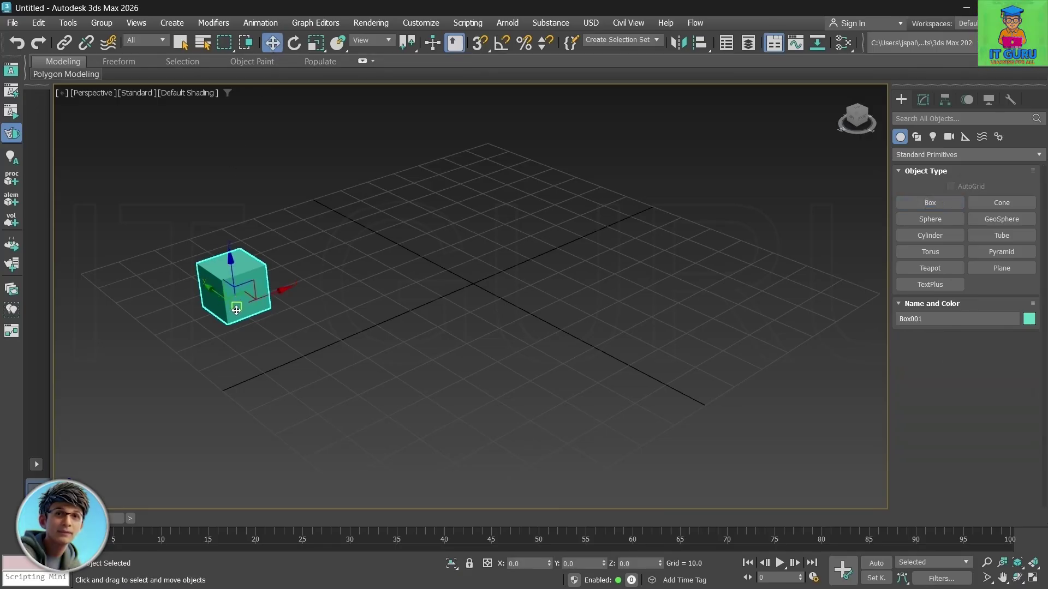
pyautogui.moveTo(237, 310); pyautogui.dragTo(260, 307)
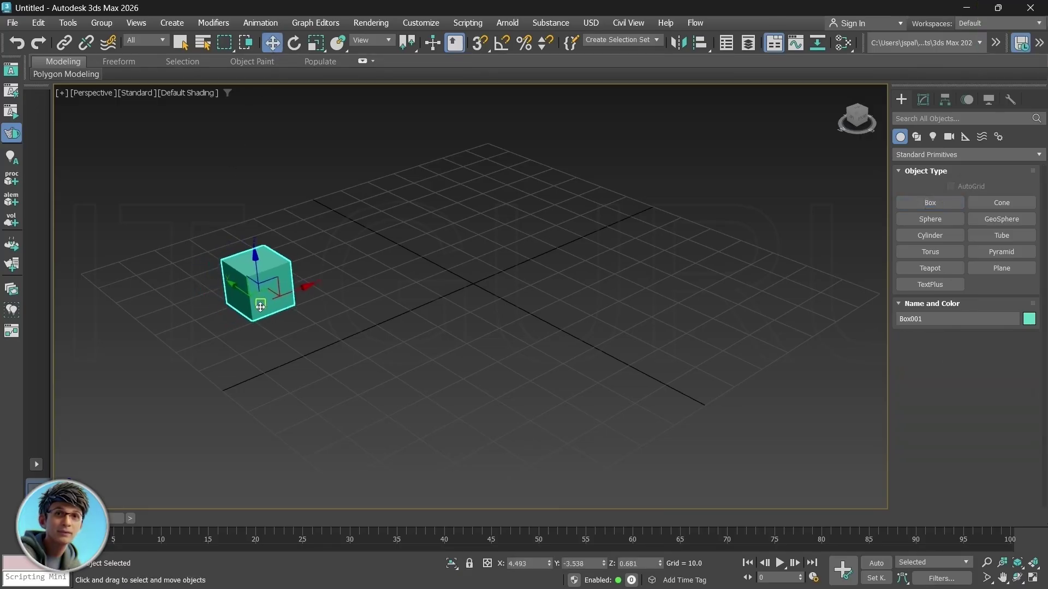
pyautogui.click(303, 365)
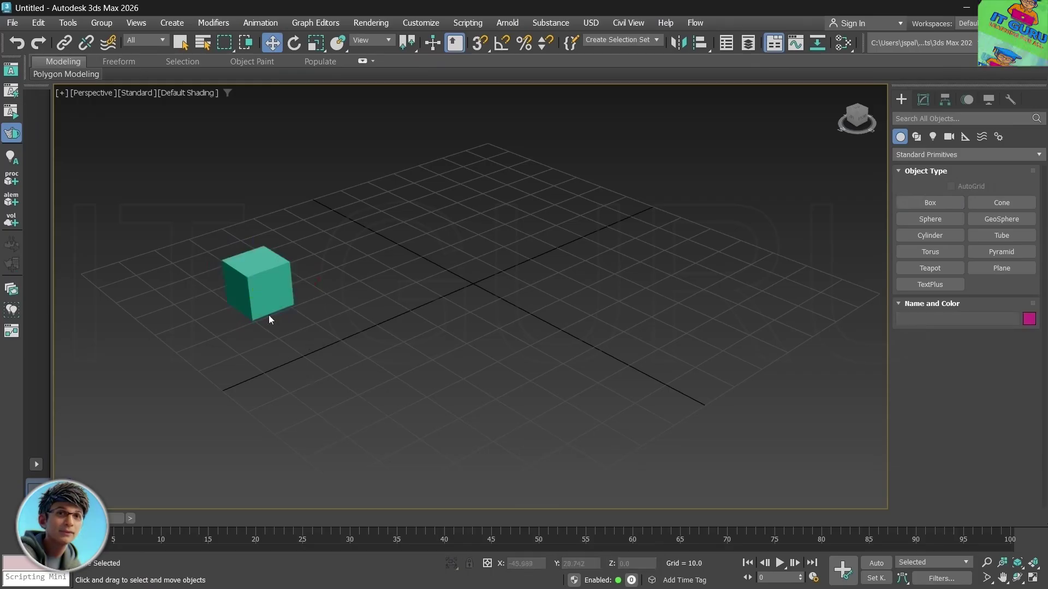
# Start an Array of the cube and set the 1D, 2D and 3D counts to 3 each
pyautogui.click(263, 291)
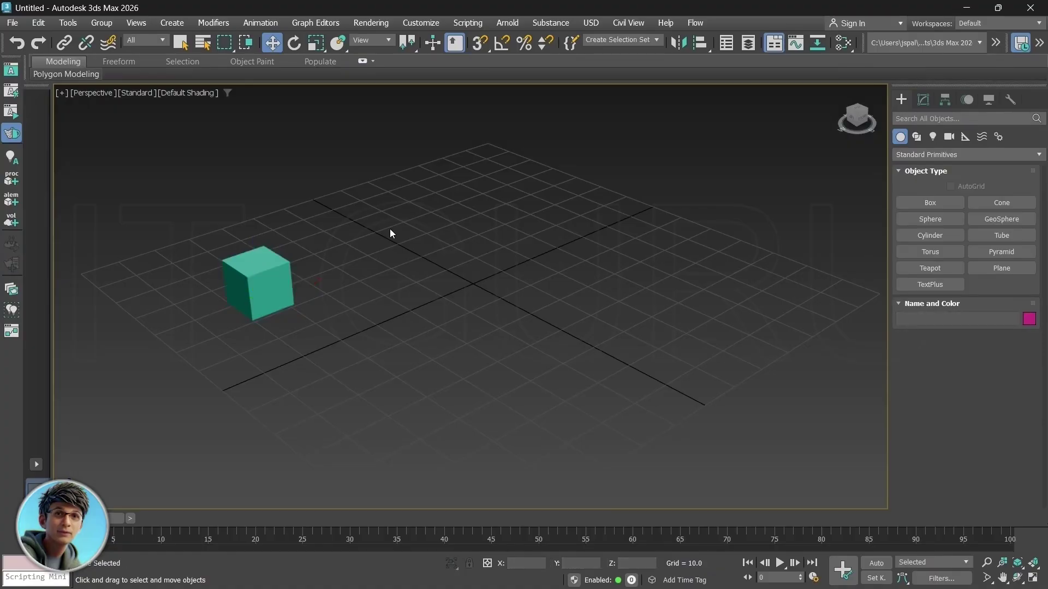
pyautogui.click(264, 273)
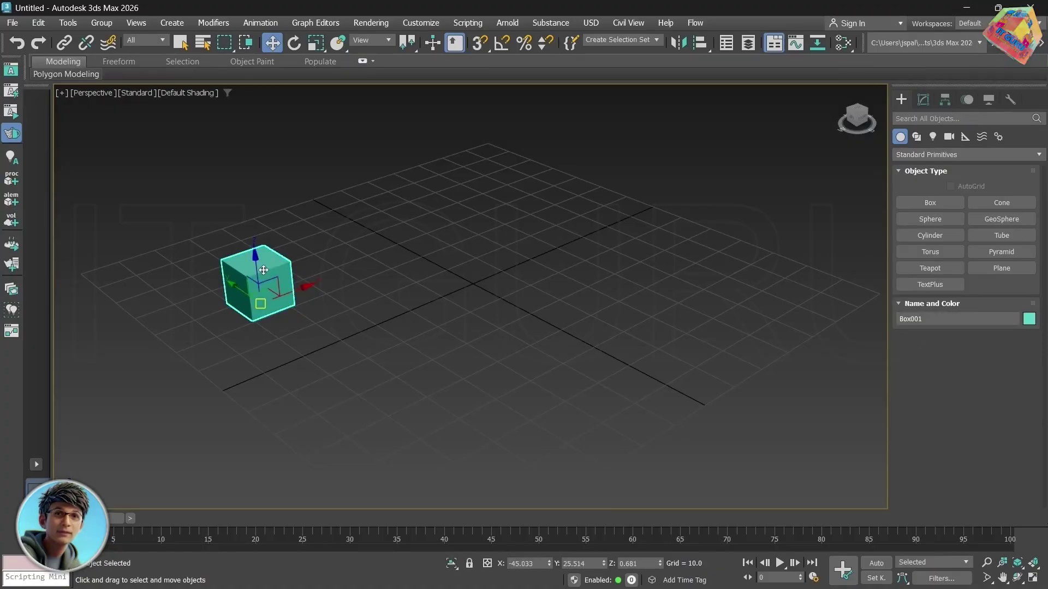
pyautogui.click(68, 22)
pyautogui.click(82, 278)
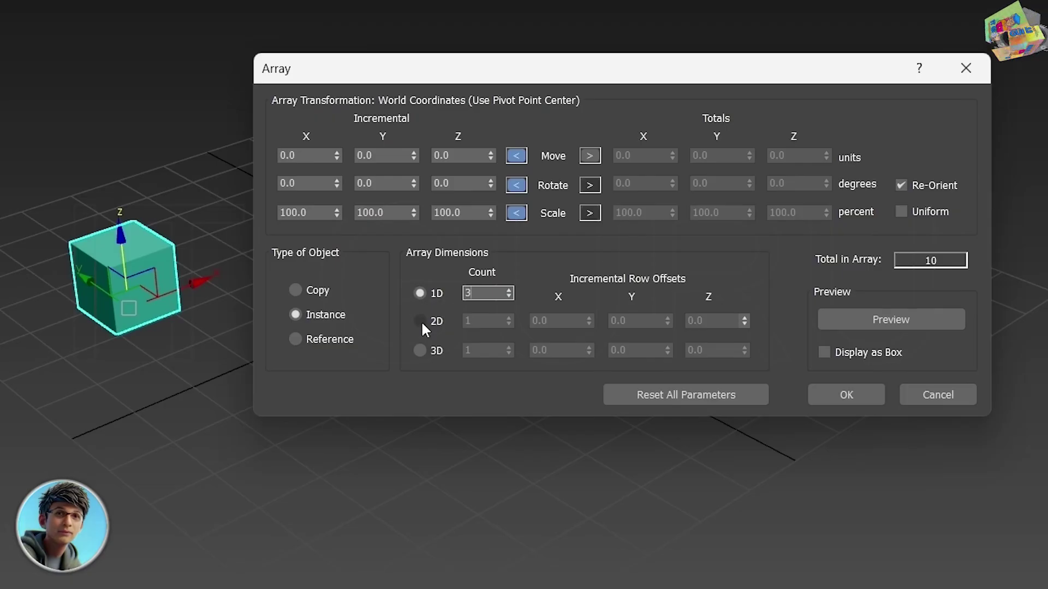
pyautogui.click(420, 321)
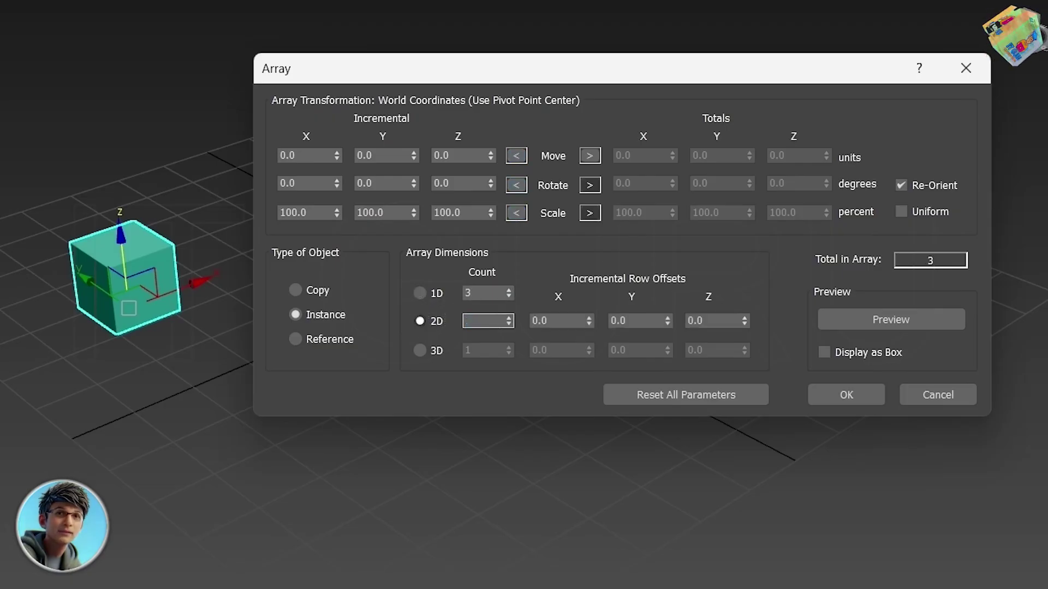
pyautogui.write('3')
pyautogui.click(420, 350)
pyautogui.click(484, 349)
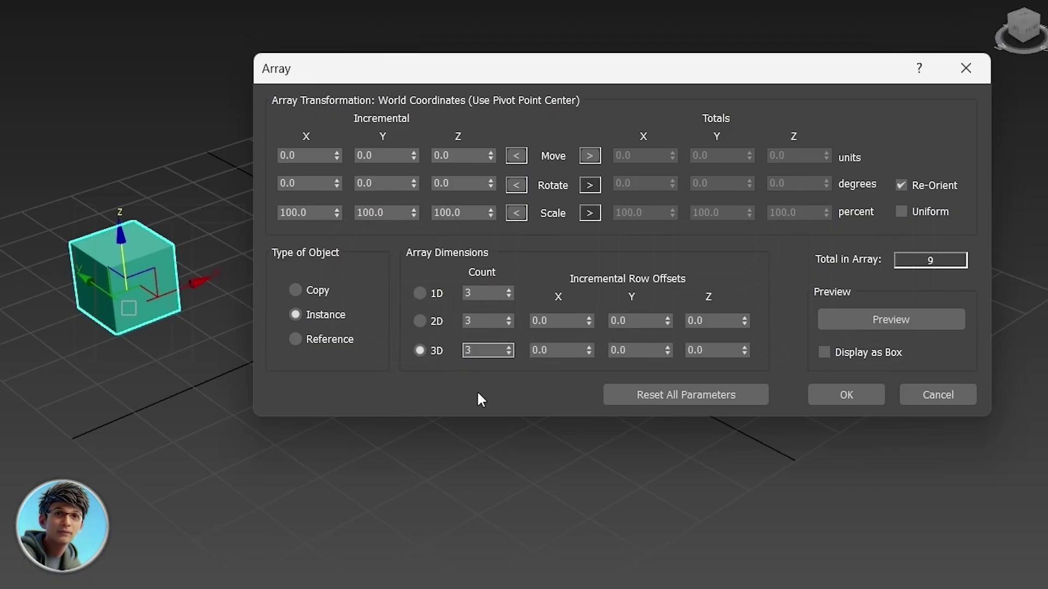
# Cycle the array through its 1D, 2D and 3D modes to compare the number of objects each produces
pyautogui.click(419, 293)
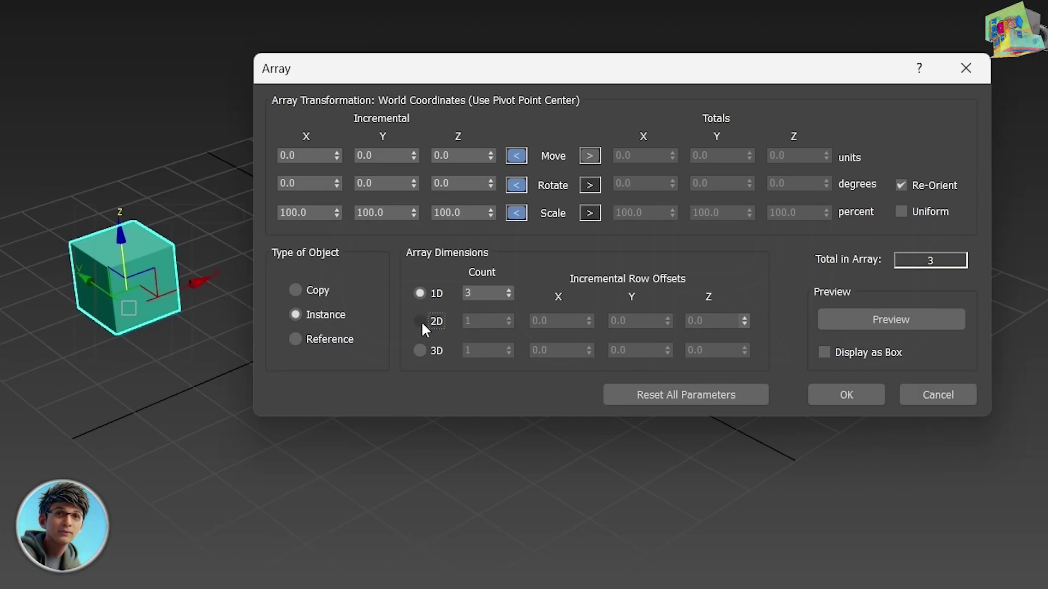
pyautogui.click(420, 321)
pyautogui.write('3')
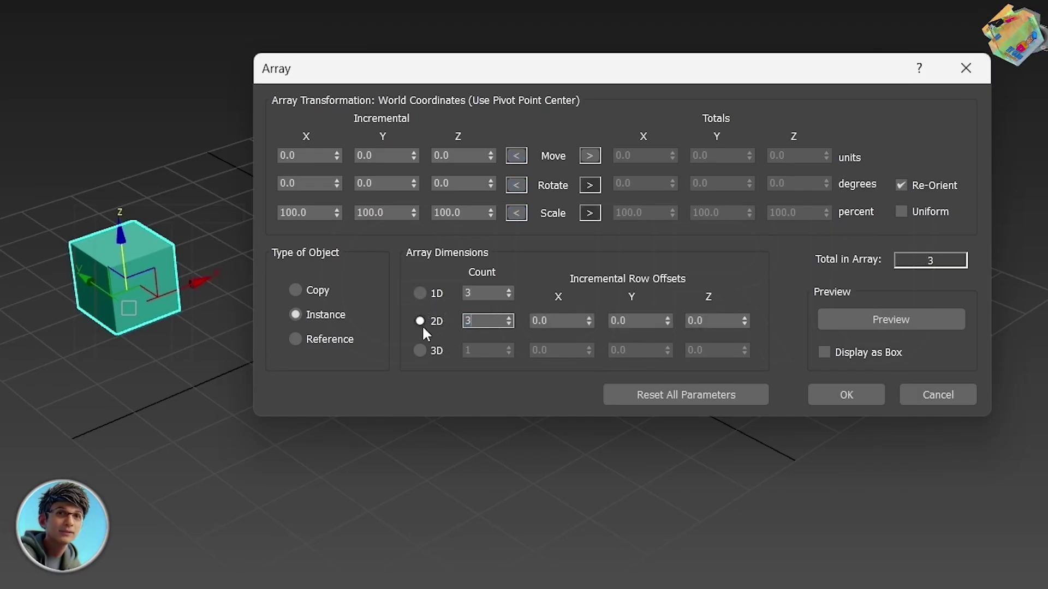
pyautogui.click(421, 352)
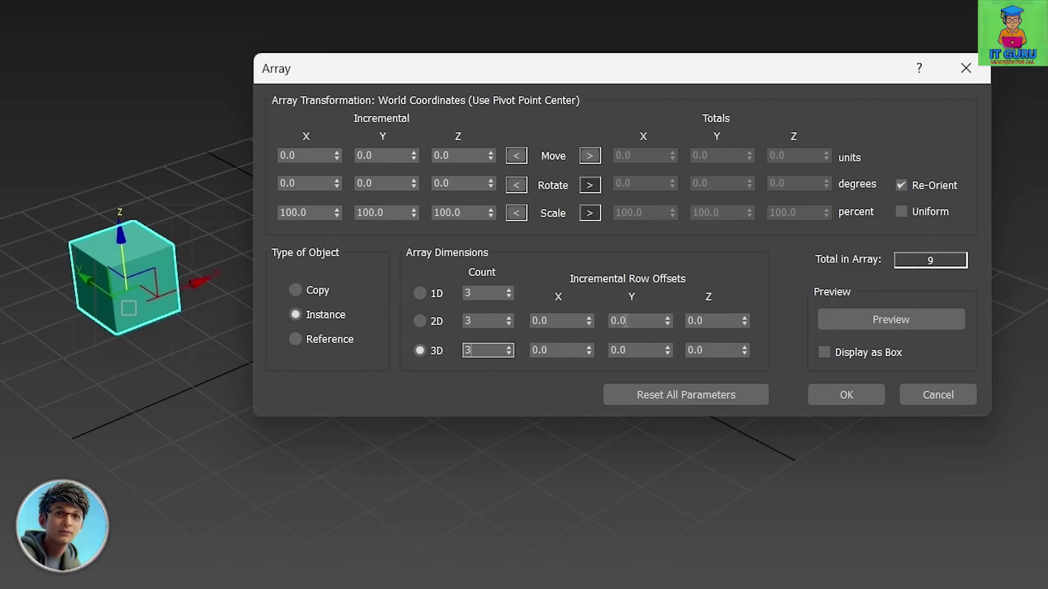
# Switch the array to 2D, set its Y row offset to 15 and turn on the preview
pyautogui.click(425, 321)
pyautogui.click(636, 322)
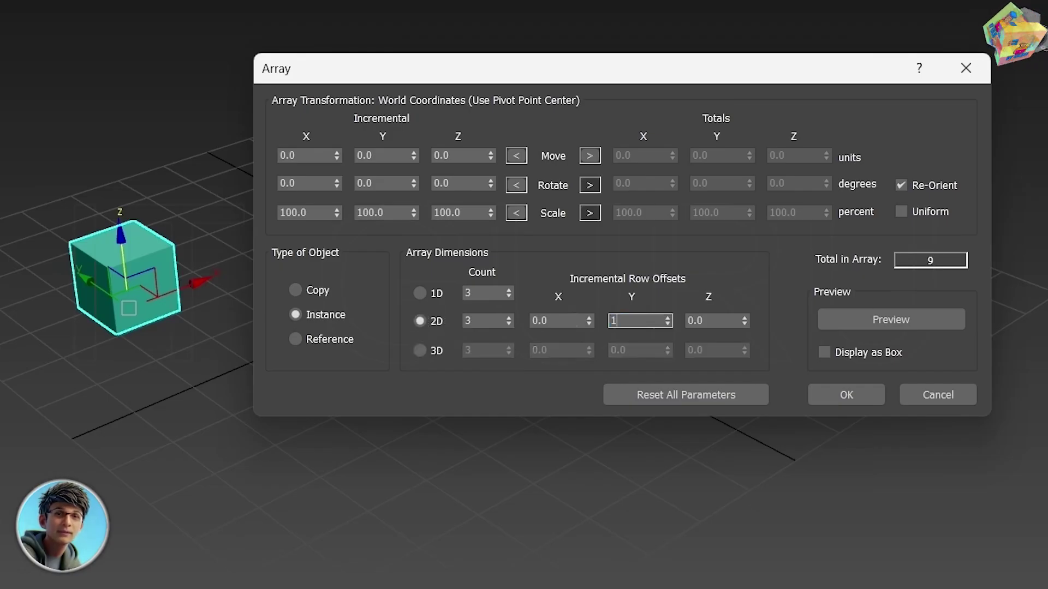
pyautogui.write('15')
pyautogui.click(880, 320)
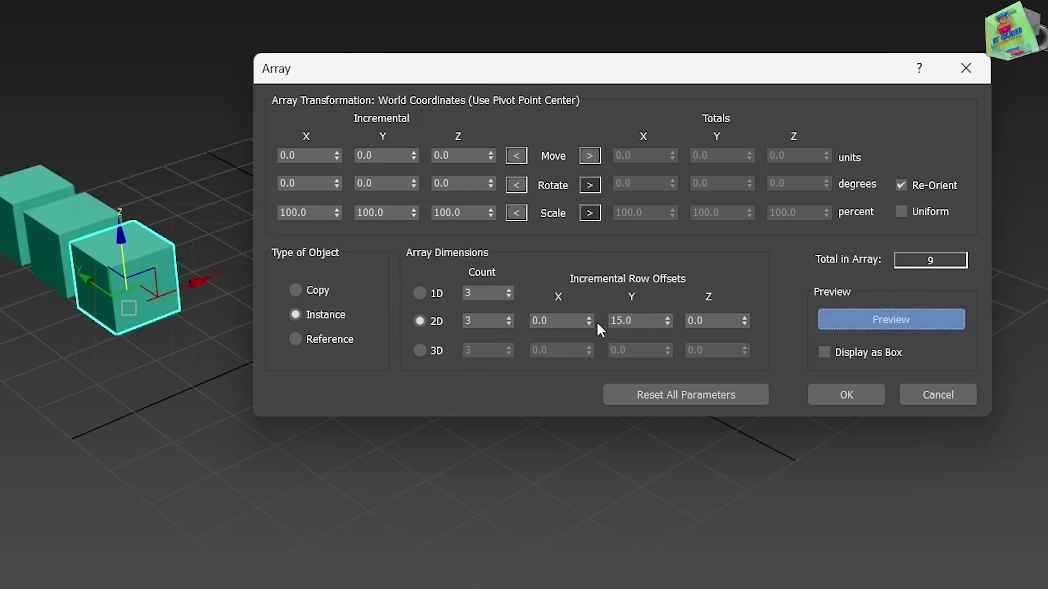
# Try a 2D Y row offset of -14 and refresh the array preview
pyautogui.doubleClick(615, 322)
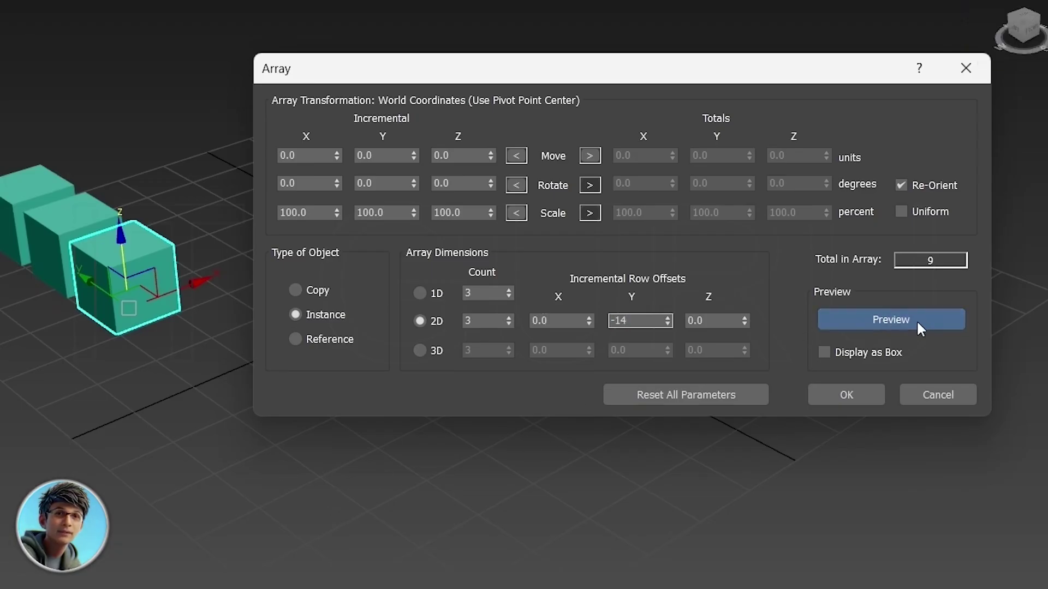
pyautogui.click(894, 324)
pyautogui.click(894, 324)
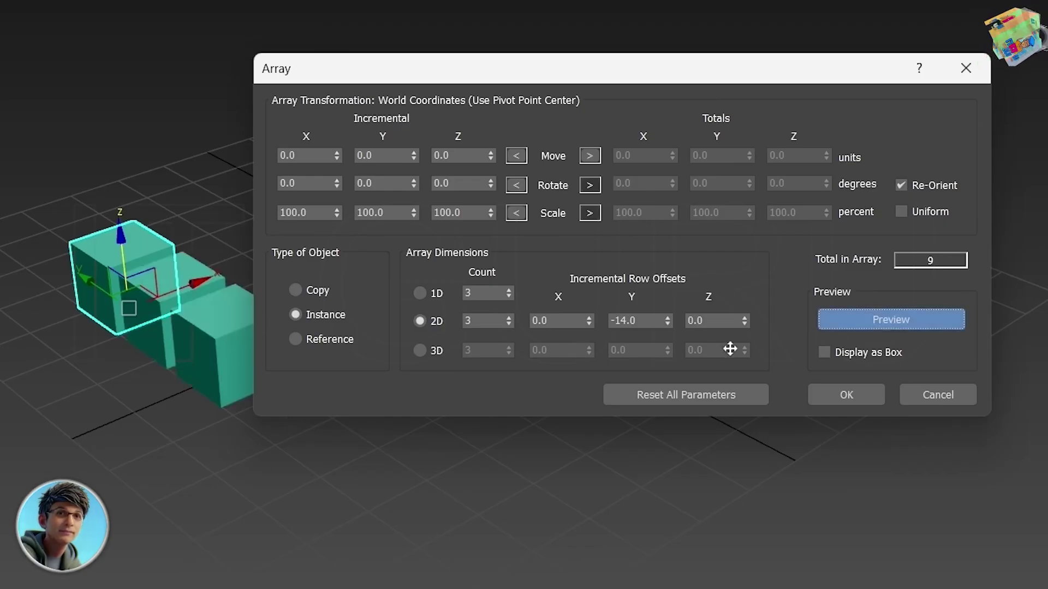
# Set the 2D Y row offset to -12 to reduce the spacing between the cubes
pyautogui.moveTo(612, 320); pyautogui.dragTo(632, 321)
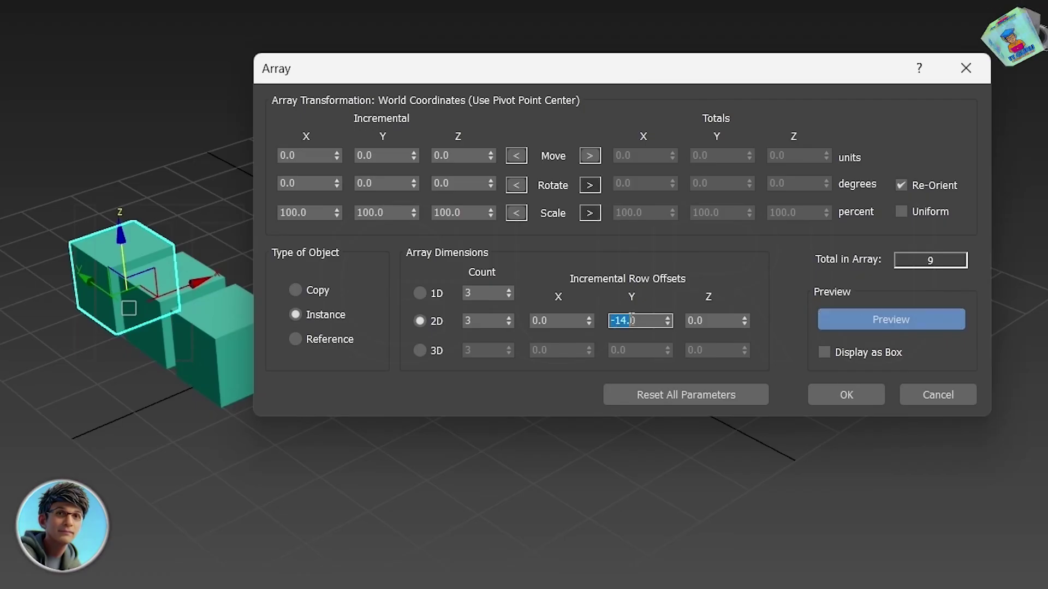
pyautogui.write('-')
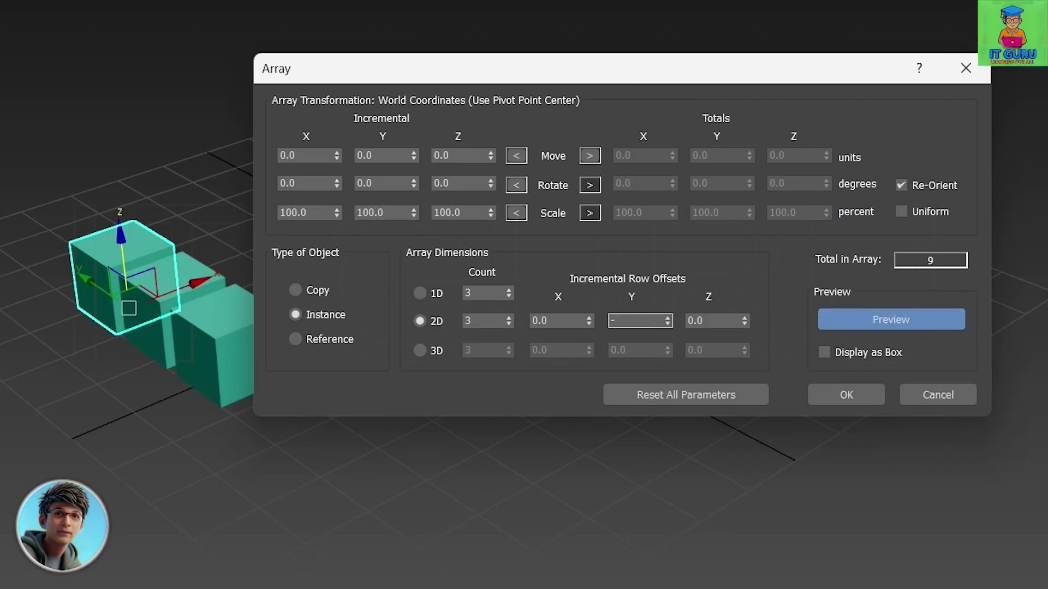
pyautogui.write('12')
pyautogui.press('Return')
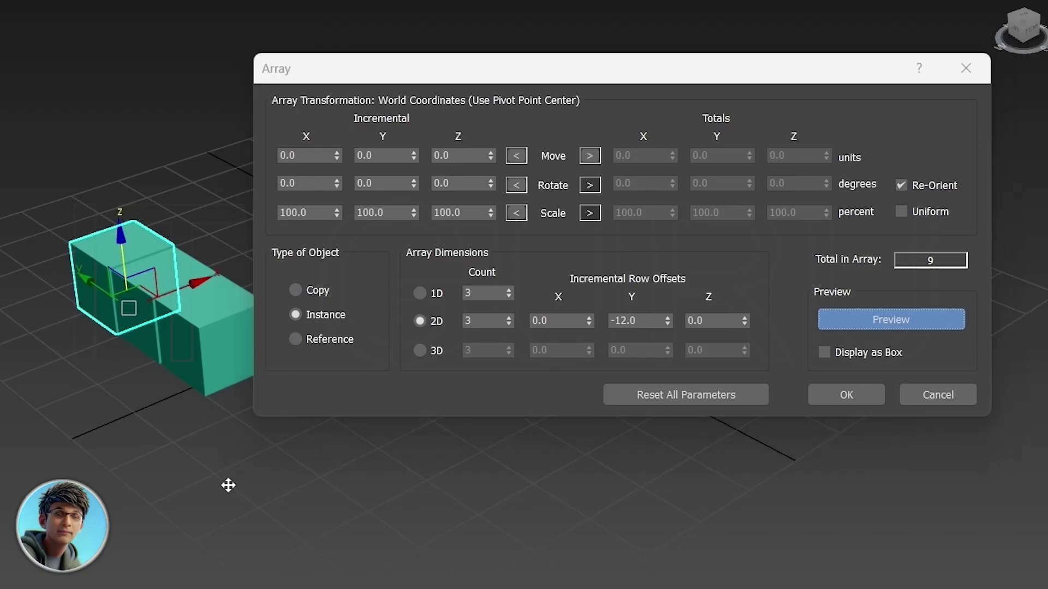
# Set the array's incremental X move to 12 units and refresh the preview
pyautogui.keyDown('alt'); pyautogui.moveTo(229, 486); pyautogui.dragTo(105, 558, button='middle'); pyautogui.keyUp('alt')
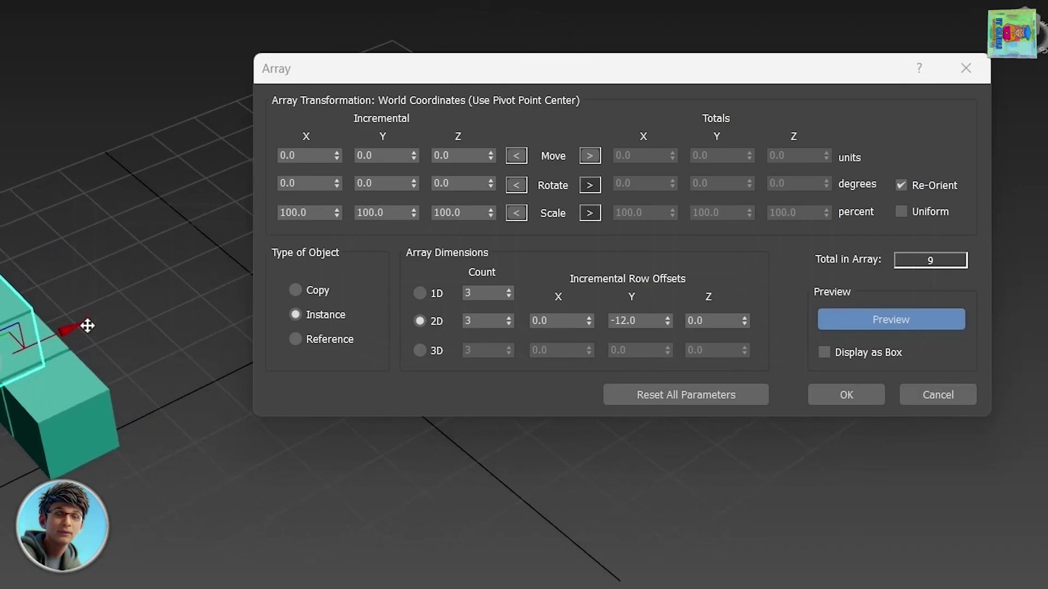
pyautogui.doubleClick(312, 156)
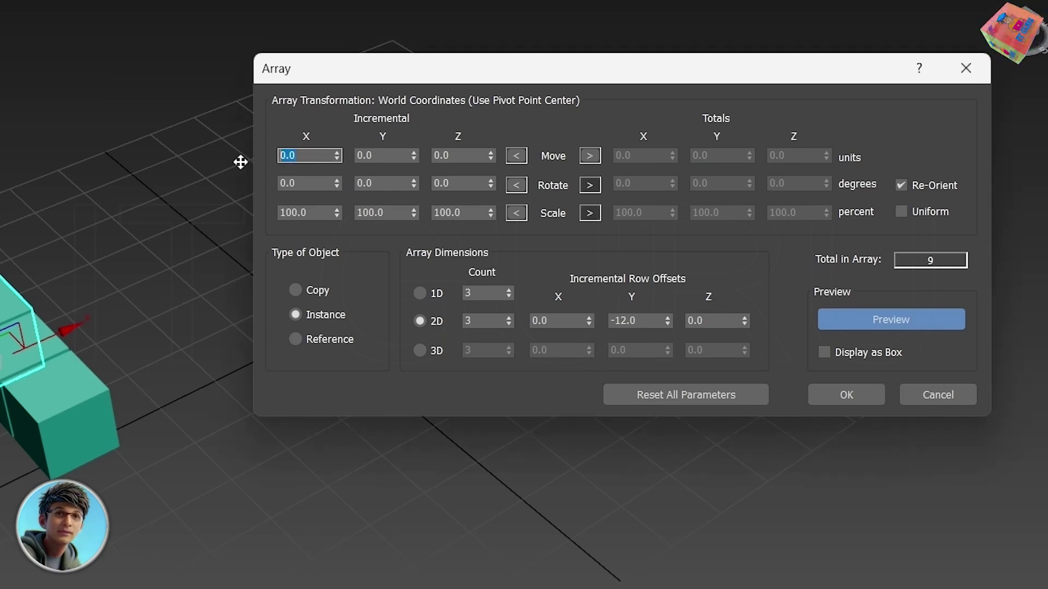
pyautogui.write('12')
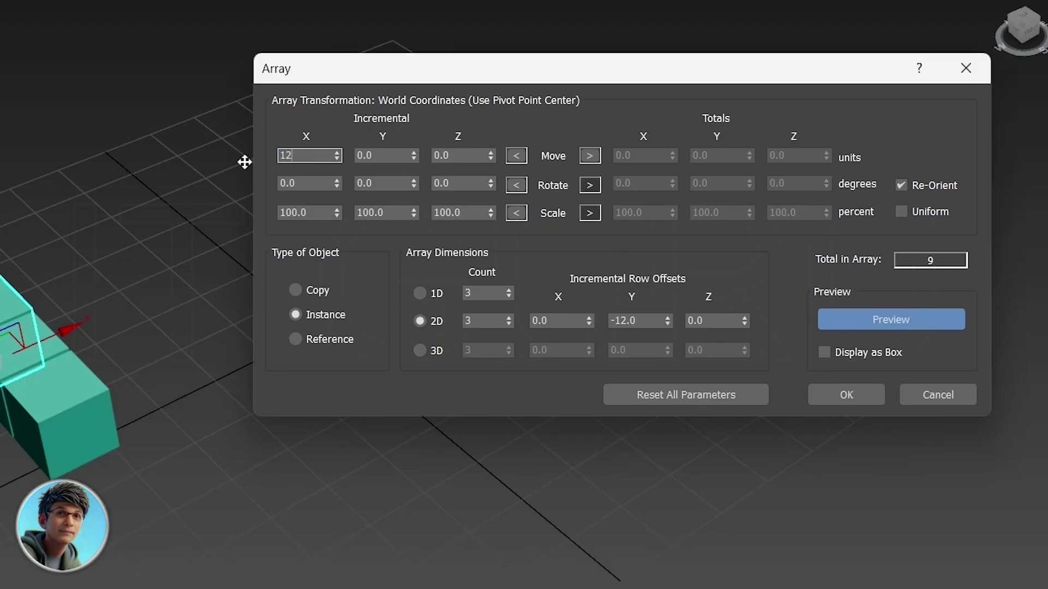
pyautogui.click(892, 318)
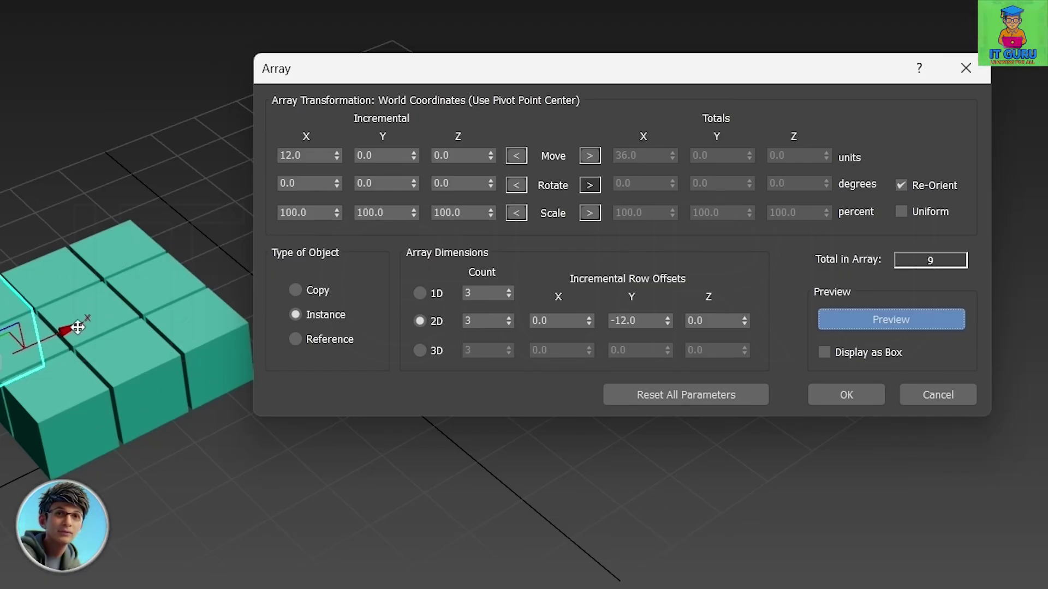
# Switch the array to 3D, set the 3D Z row offset to 12, refresh the preview and create the array
pyautogui.click(419, 352)
pyautogui.click(720, 354)
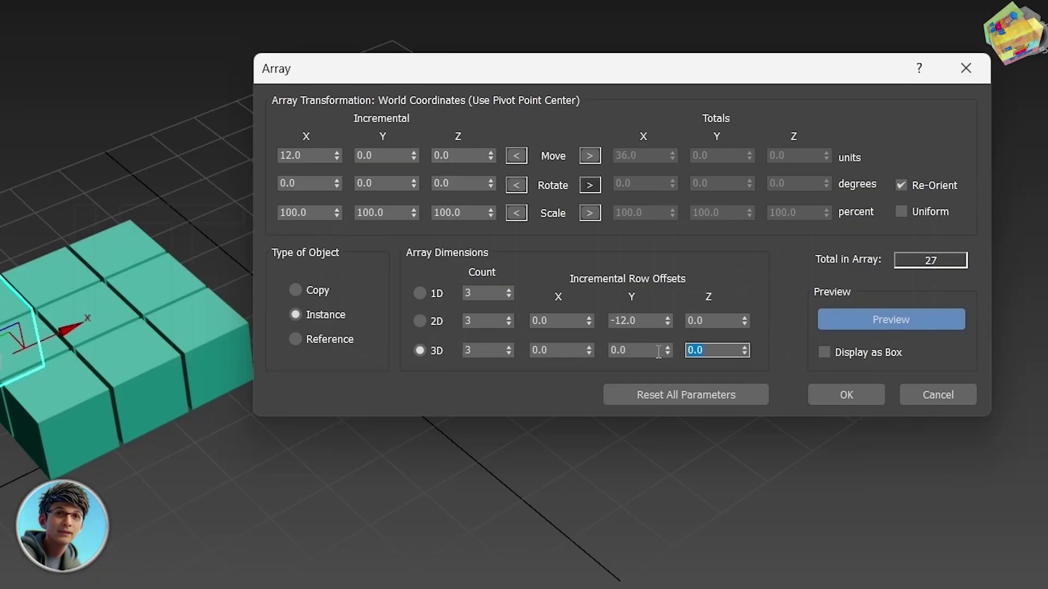
pyautogui.write('12')
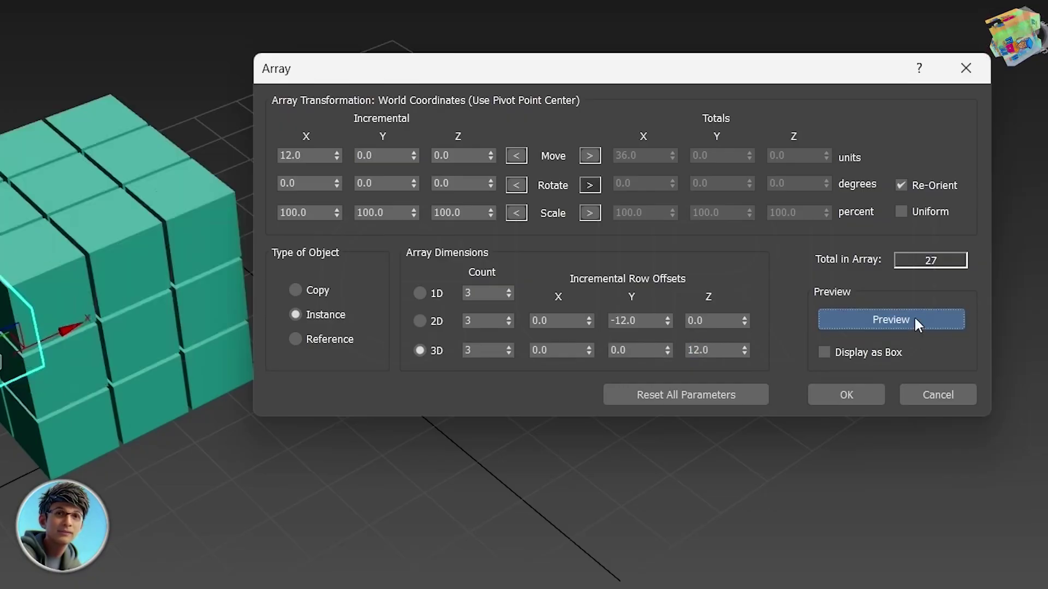
pyautogui.click(916, 321)
pyautogui.click(914, 320)
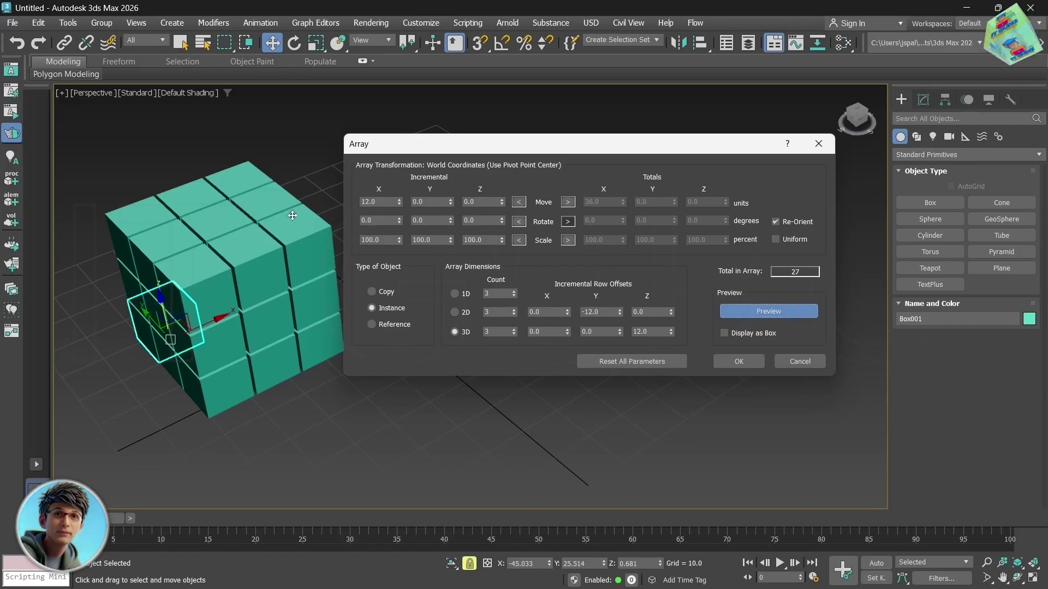
pyautogui.click(739, 361)
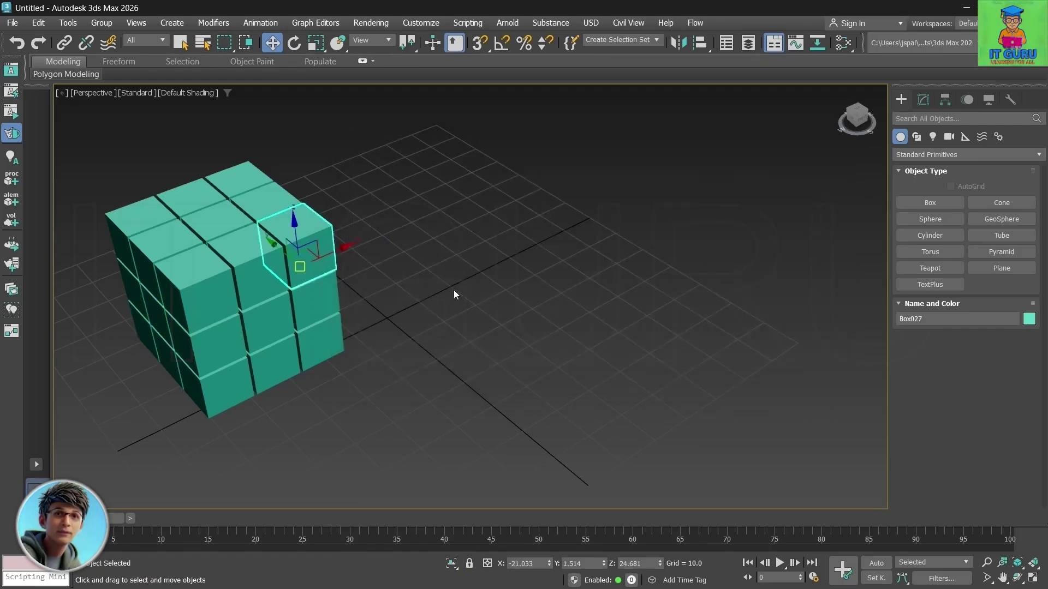
# Change the top-layer corner cube at about X -45, Y 25.5 to dark red from the 3ds Max palette
pyautogui.moveTo(453, 289); pyautogui.dragTo(567, 360, button='middle')
pyautogui.click(315, 278)
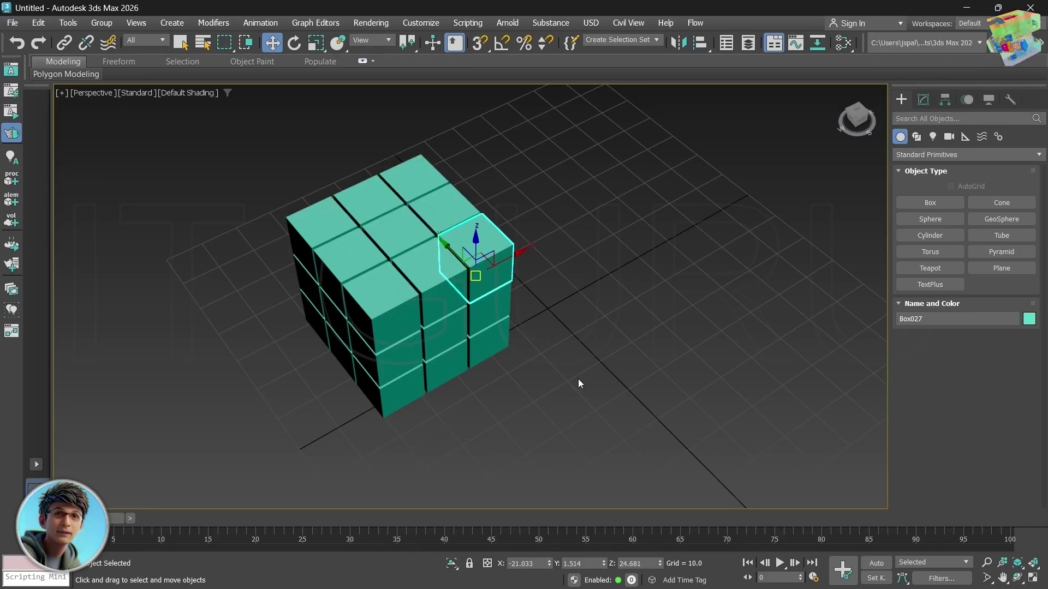
pyautogui.keyDown('alt'); pyautogui.moveTo(570, 381); pyautogui.dragTo(589, 366, button='middle'); pyautogui.keyUp('alt')
pyautogui.click(324, 285)
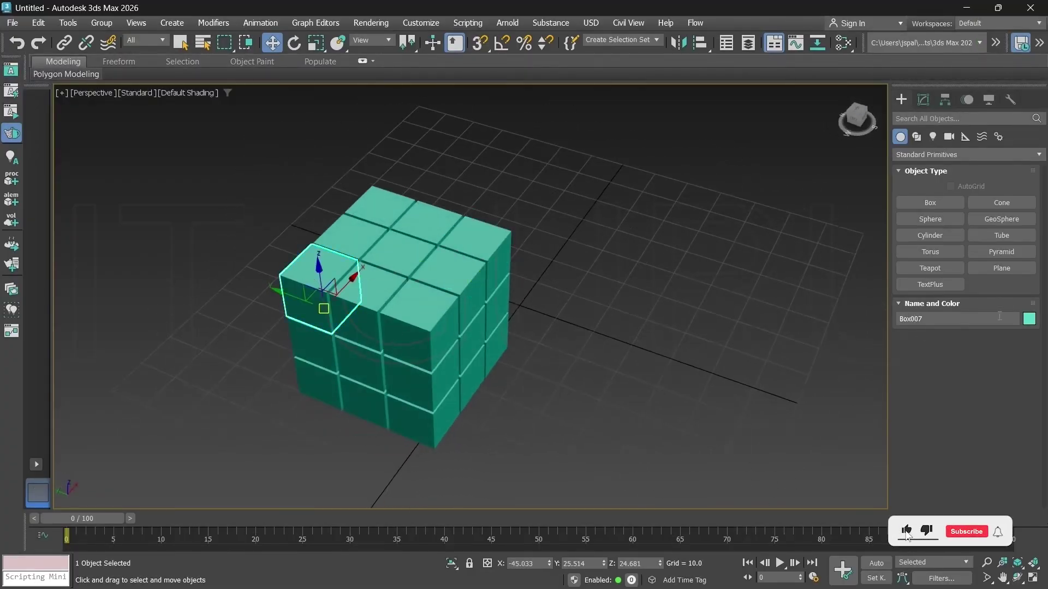
pyautogui.click(1029, 320)
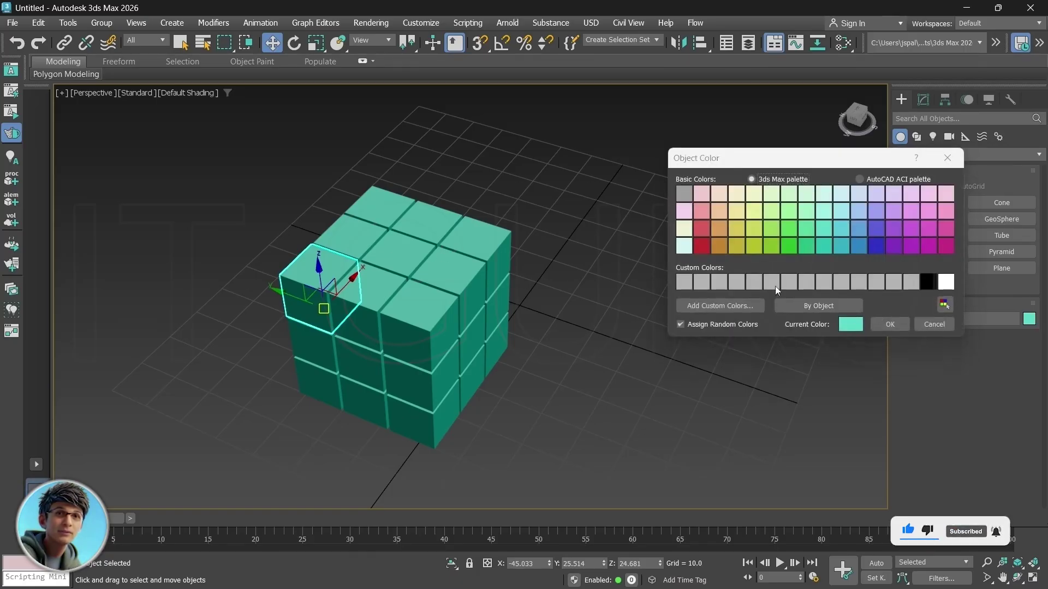
pyautogui.click(701, 248)
pyautogui.click(889, 324)
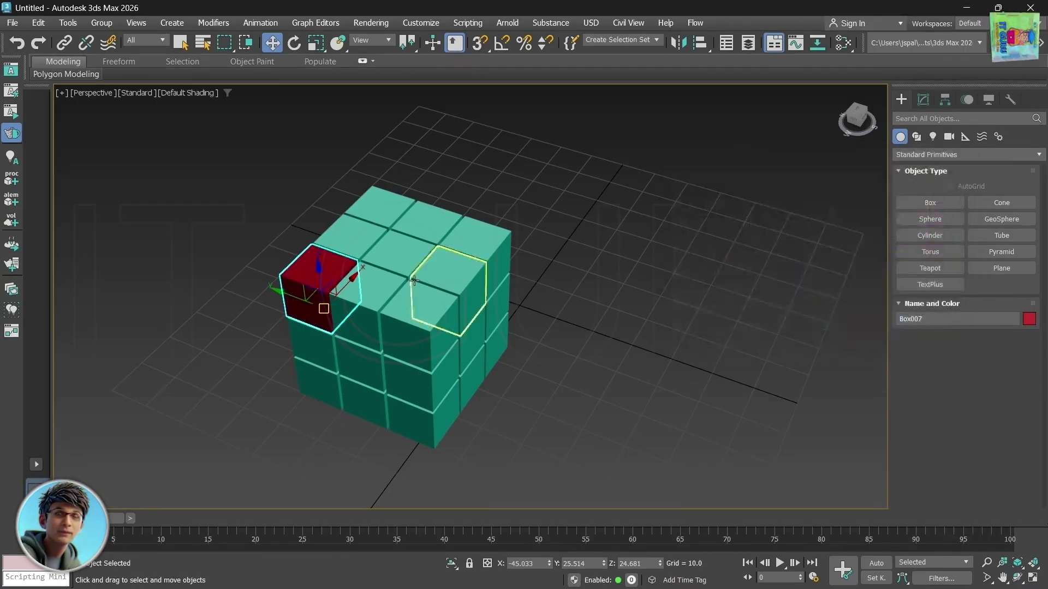
# Apply the same dark red to the diagonally opposite top corner cube at about X -21, Y 1.5
pyautogui.click(476, 245)
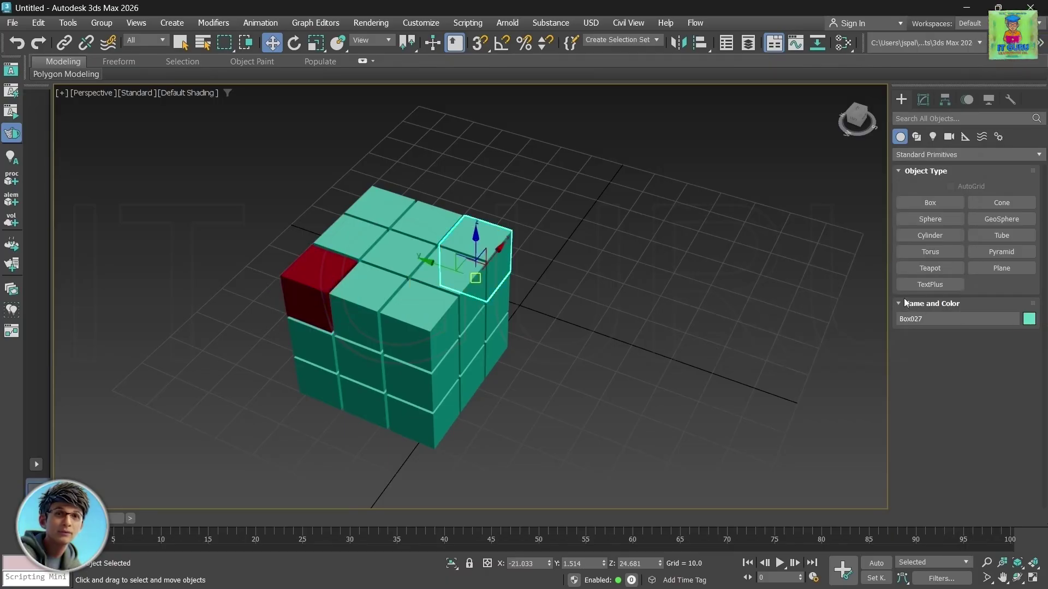
pyautogui.click(1029, 319)
pyautogui.click(701, 248)
pyautogui.click(889, 324)
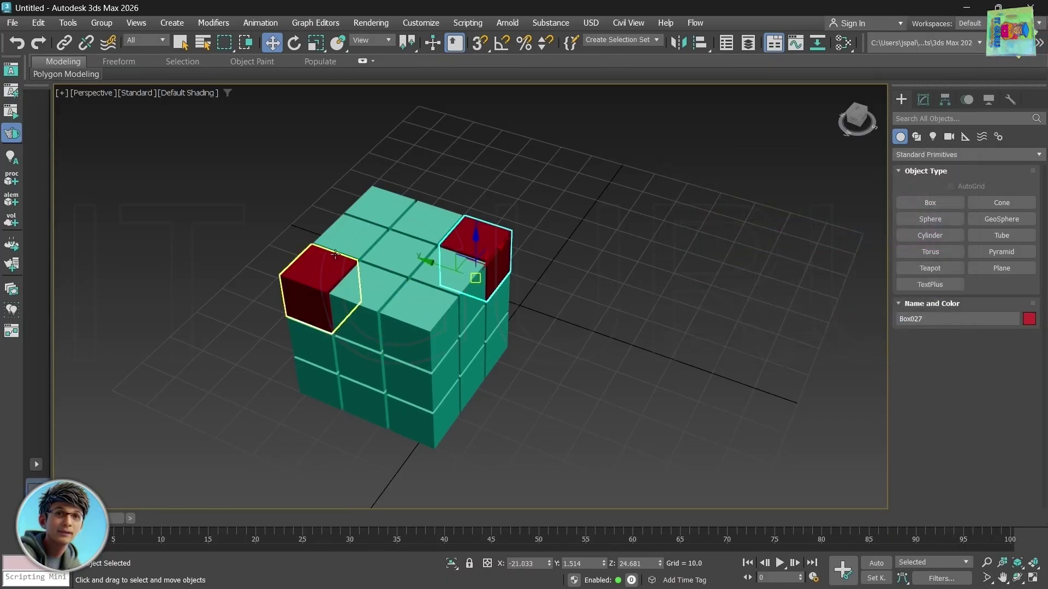
# Change the rear top corner cube at about X -21, Y 25.5 to dark blue
pyautogui.click(389, 217)
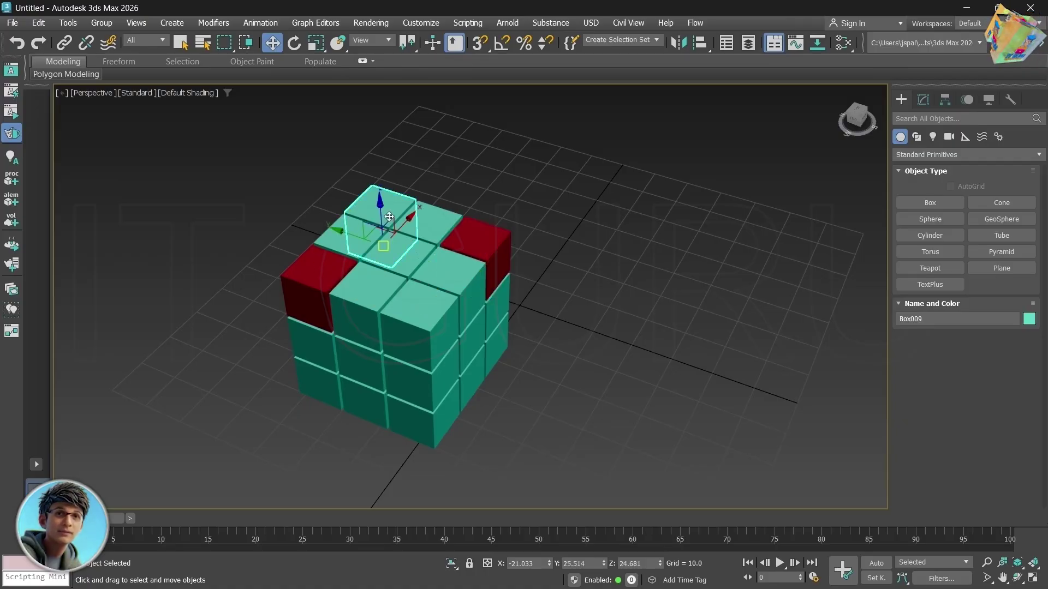
pyautogui.click(1029, 318)
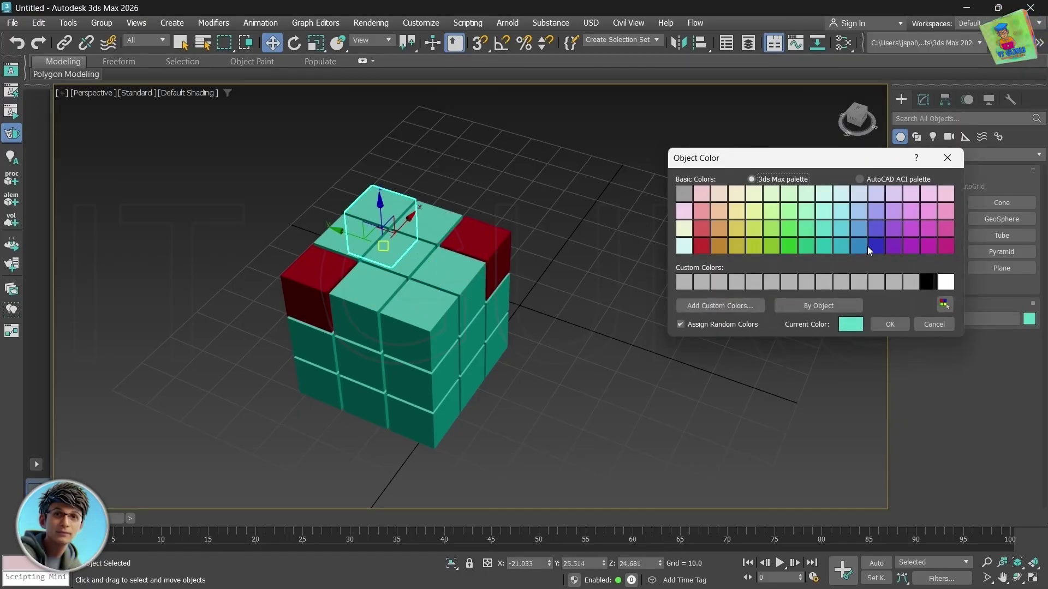
pyautogui.click(875, 247)
pyautogui.click(889, 324)
# Give the front top corner cube at about X -45, Y 1.5 the same dark blue and deselect it
pyautogui.click(419, 327)
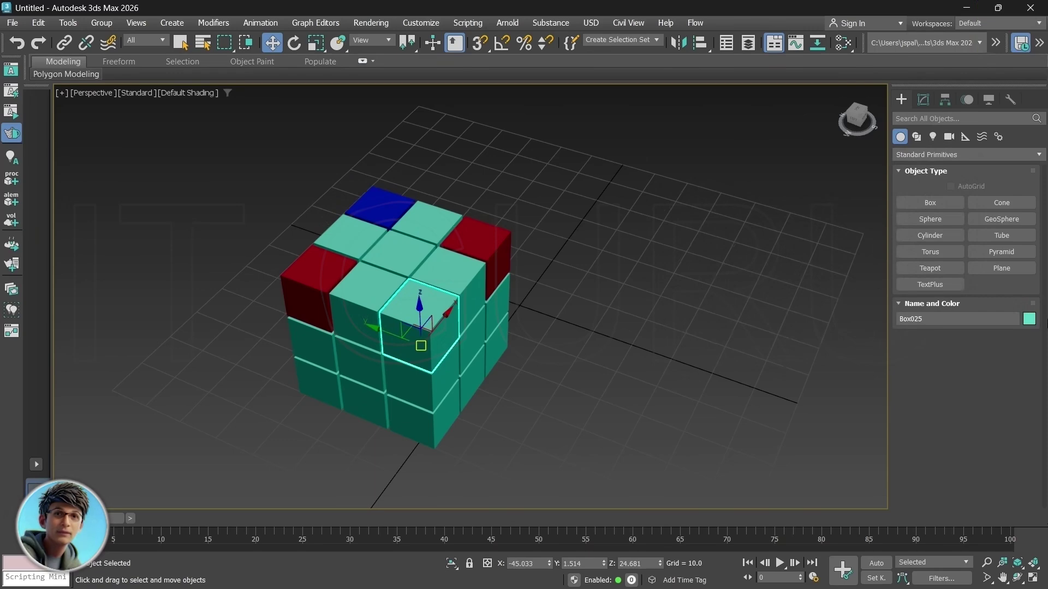
pyautogui.click(1028, 319)
pyautogui.click(876, 247)
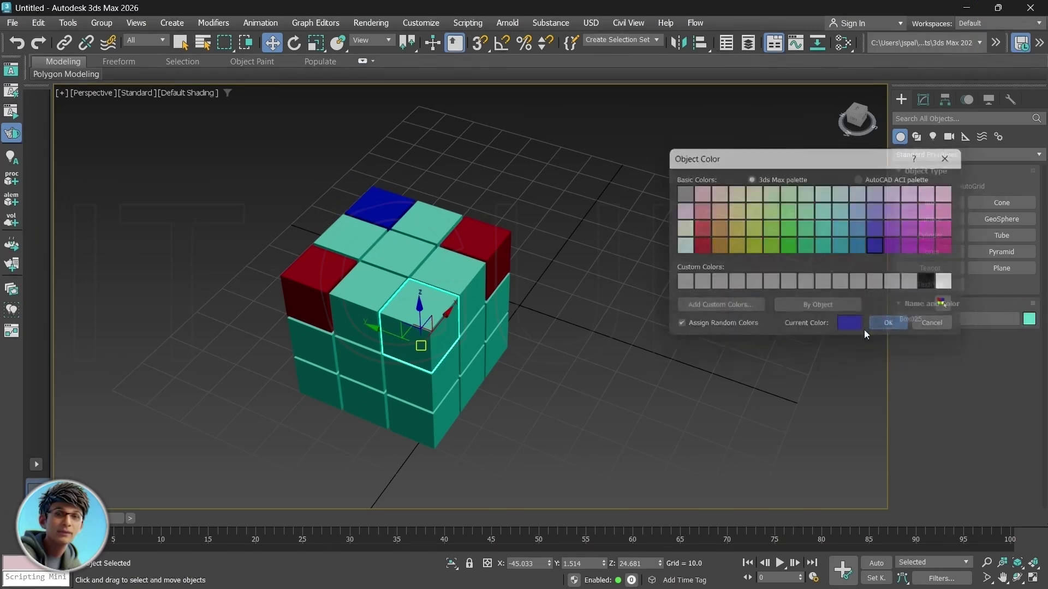
pyautogui.click(890, 324)
pyautogui.click(321, 464)
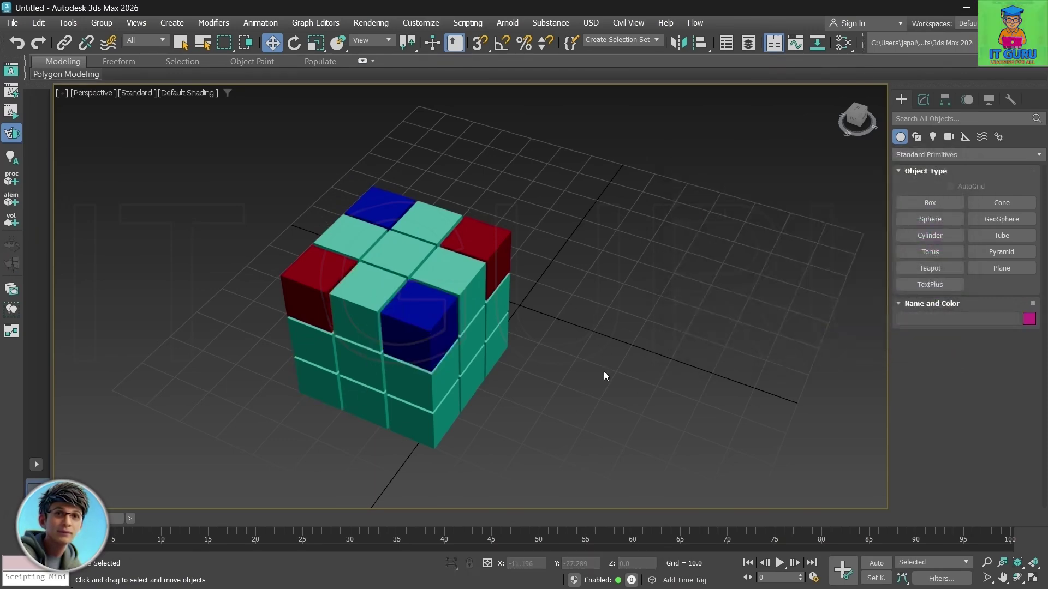
# Select all the cubes of the array together and delete them
pyautogui.keyDown('alt'); pyautogui.moveTo(603, 376); pyautogui.dragTo(583, 370, button='middle'); pyautogui.keyUp('alt')
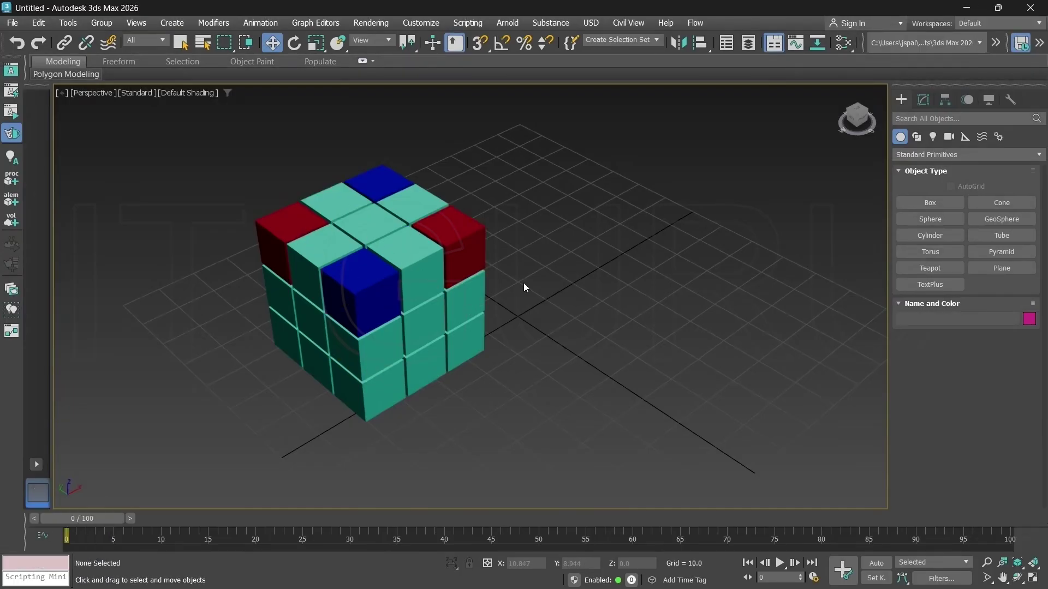
pyautogui.moveTo(484, 140); pyautogui.dragTo(310, 415)
pyautogui.click(468, 275)
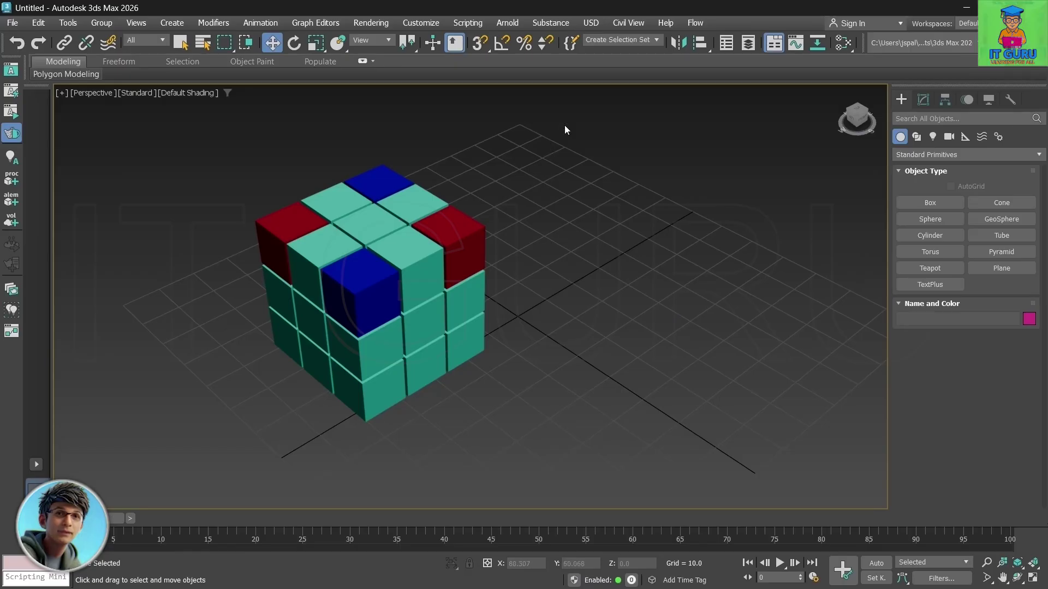
pyautogui.moveTo(564, 125); pyautogui.dragTo(322, 405)
pyautogui.press('Delete')
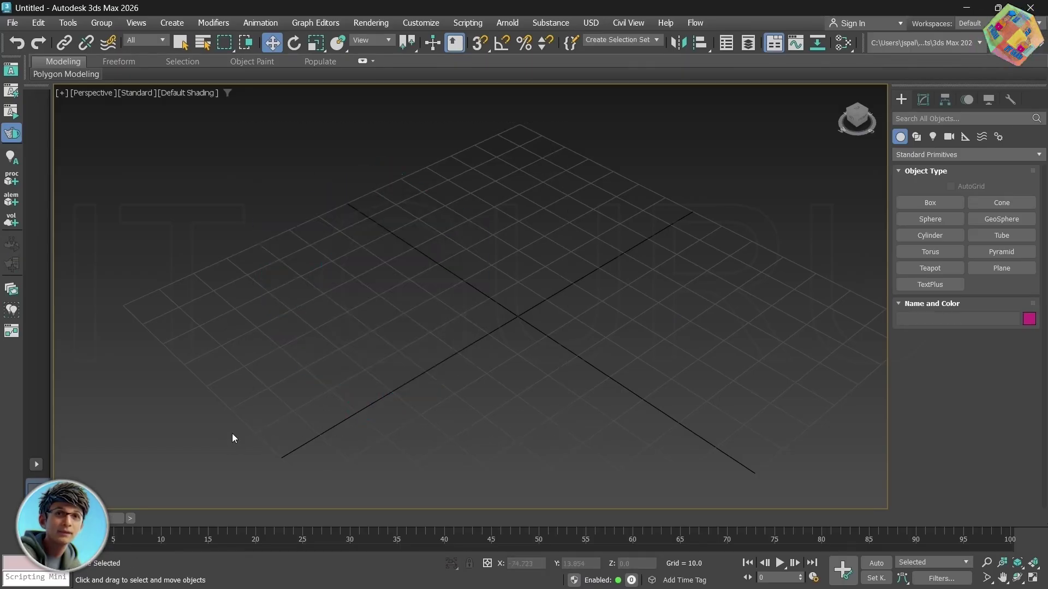
# Show all four viewports and draw a long, flat box across the origin in the Top view using the Box creation method
pyautogui.click(929, 201)
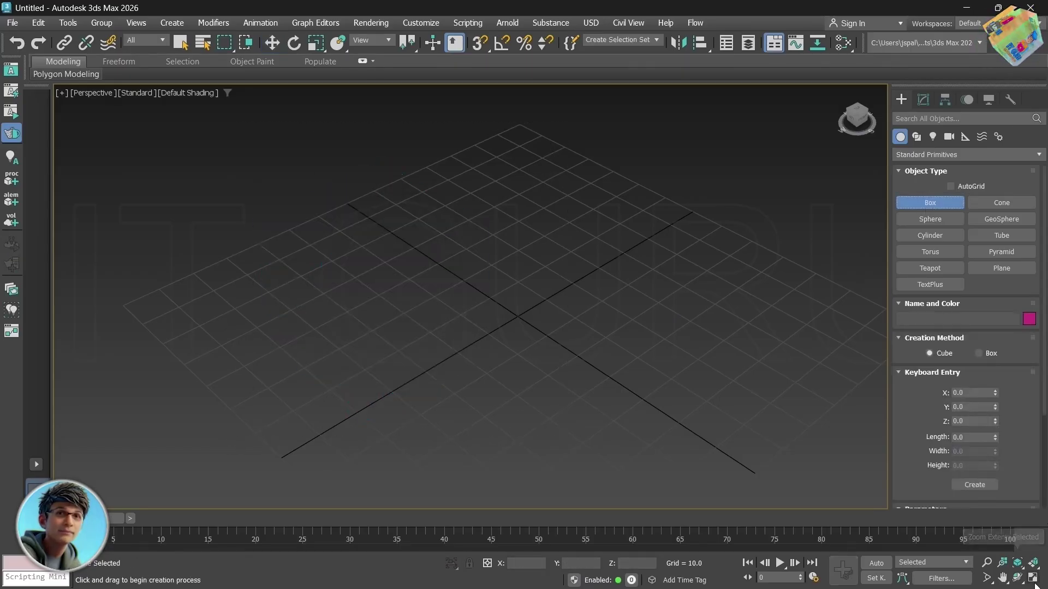
pyautogui.moveTo(227, 179); pyautogui.dragTo(338, 205)
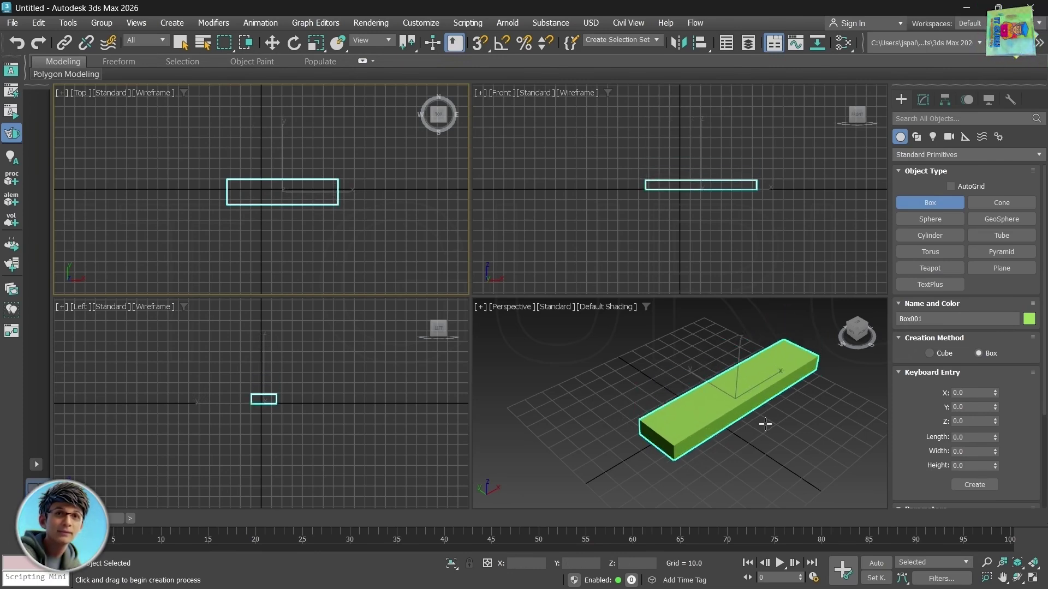
pyautogui.moveTo(227, 179); pyautogui.dragTo(338, 205)
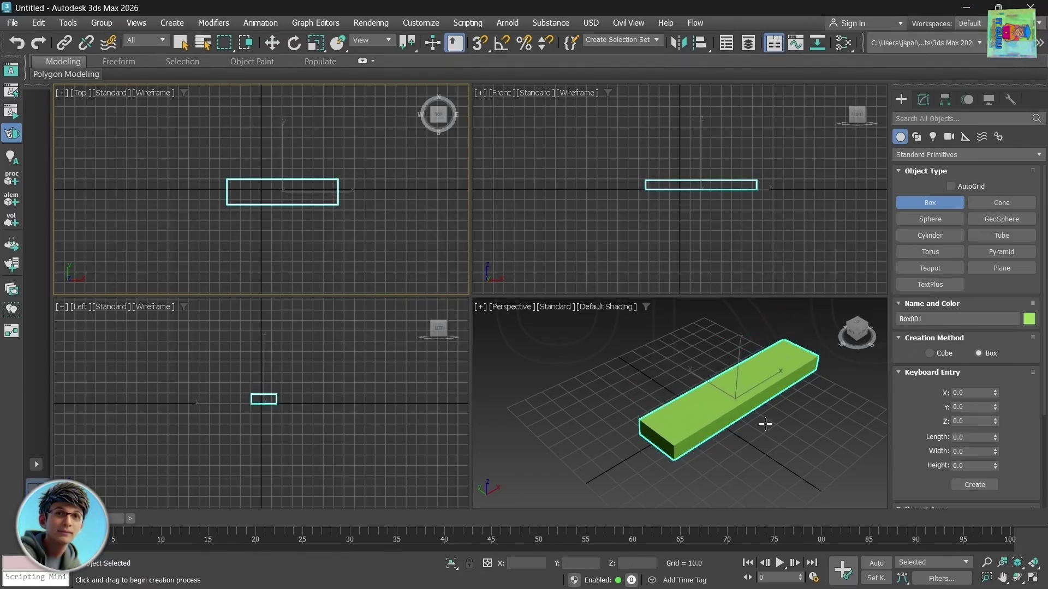
# Maximize the Perspective viewport and move the box along the Y axis to about Y 57.6, beside the grid
pyautogui.click(804, 459)
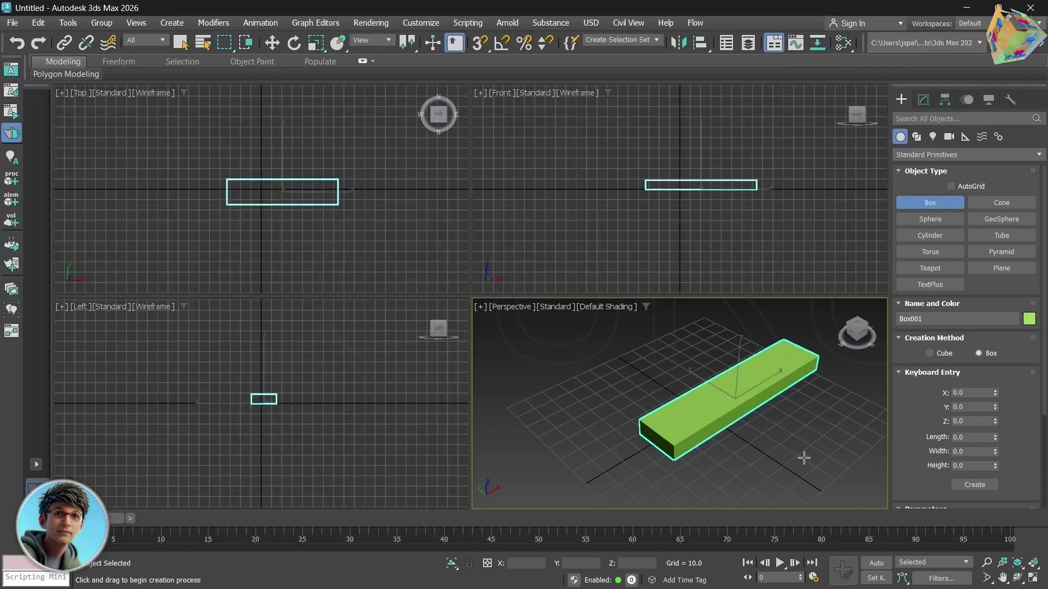
pyautogui.hotkey('alt', 'w')
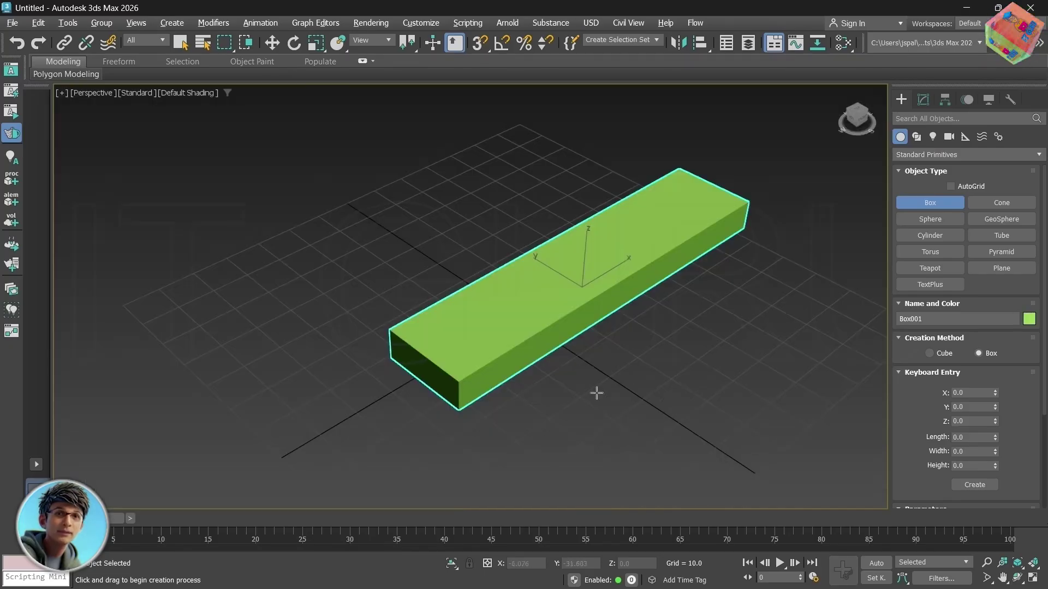
pyautogui.keyDown('alt'); pyautogui.moveTo(576, 427); pyautogui.dragTo(635, 415, button='middle'); pyautogui.keyUp('alt')
pyautogui.click(274, 45)
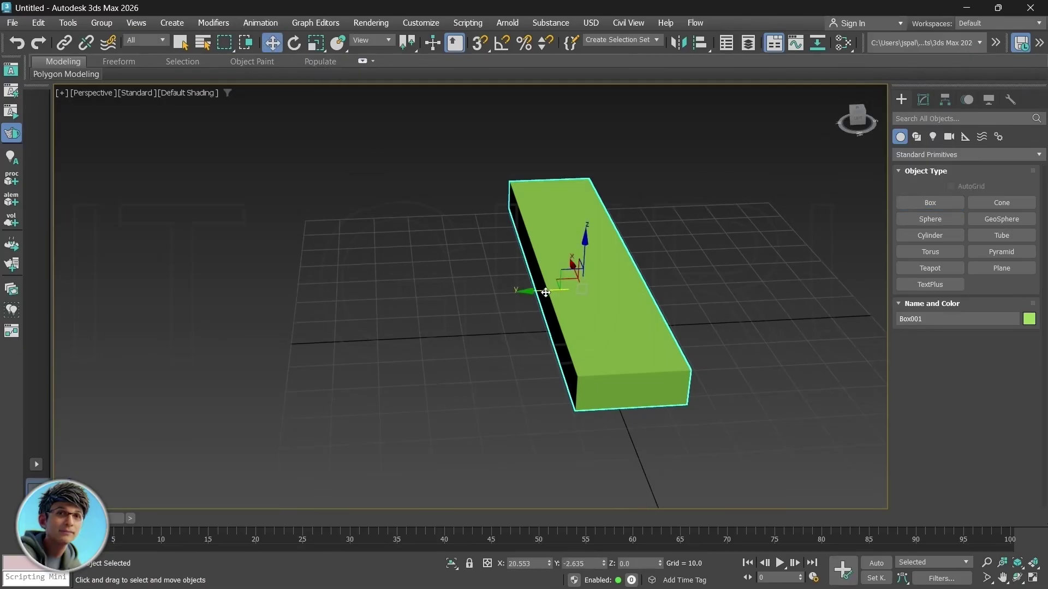
pyautogui.moveTo(545, 292); pyautogui.dragTo(310, 302)
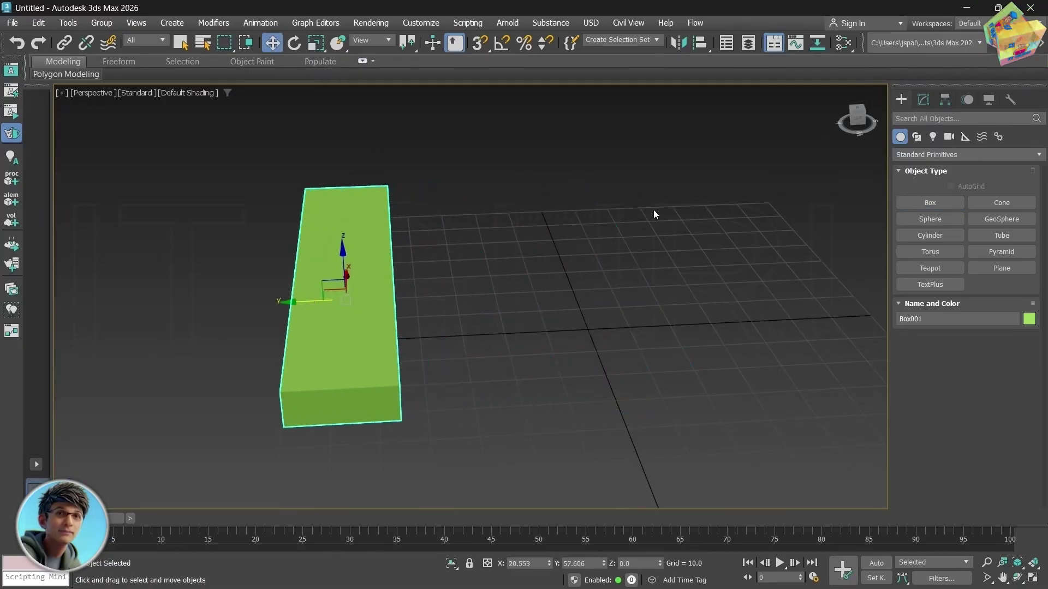
pyautogui.scroll(-3, 538, 351)
pyautogui.moveTo(538, 351); pyautogui.dragTo(586, 297, button='middle')
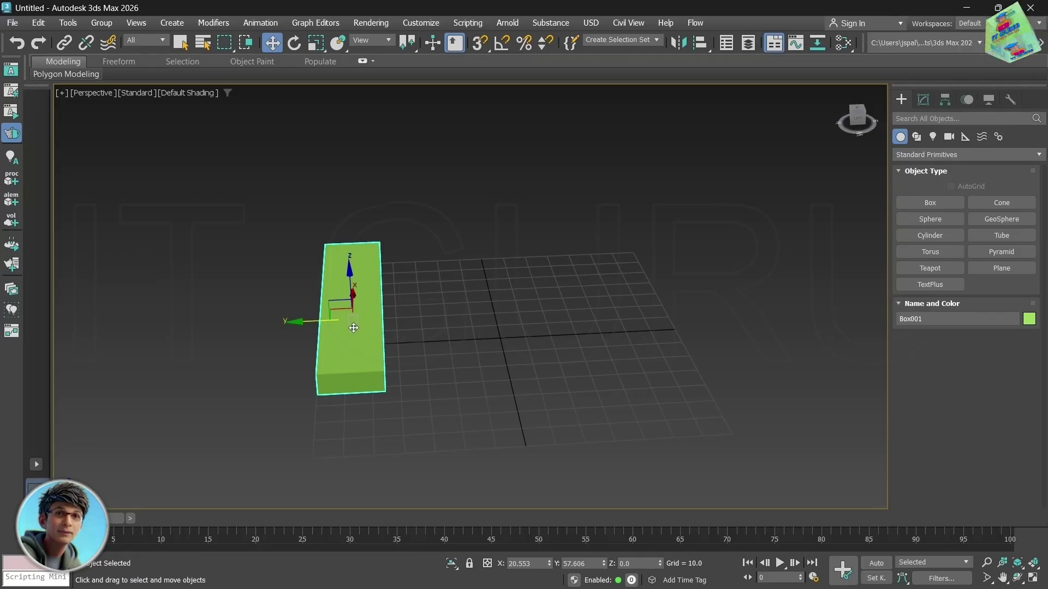
# Start an Array of the box, reset all its parameters and set a 1D count of 12
pyautogui.click(69, 22)
pyautogui.click(93, 278)
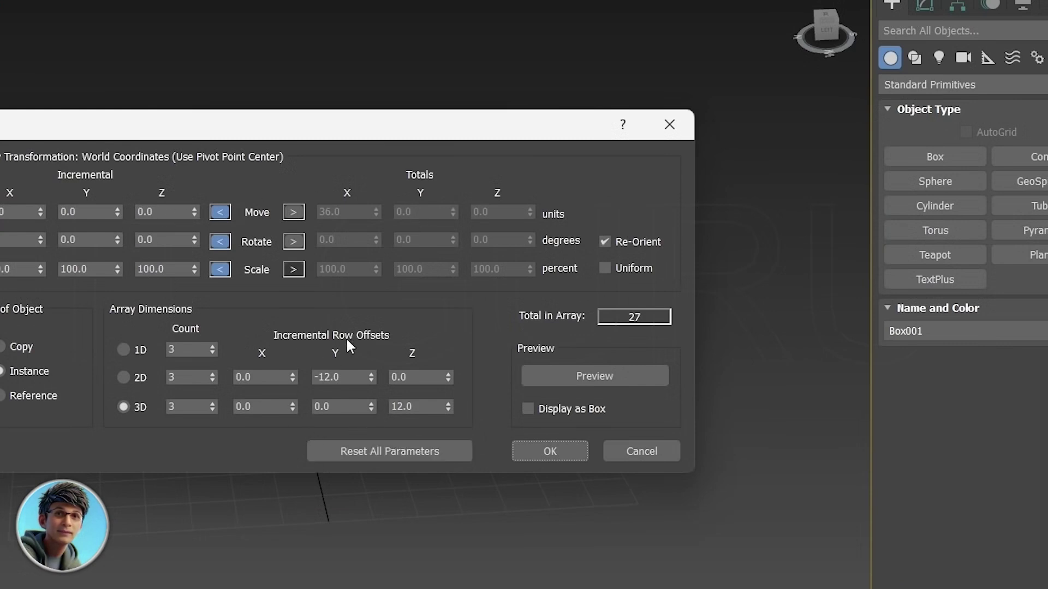
pyautogui.click(401, 450)
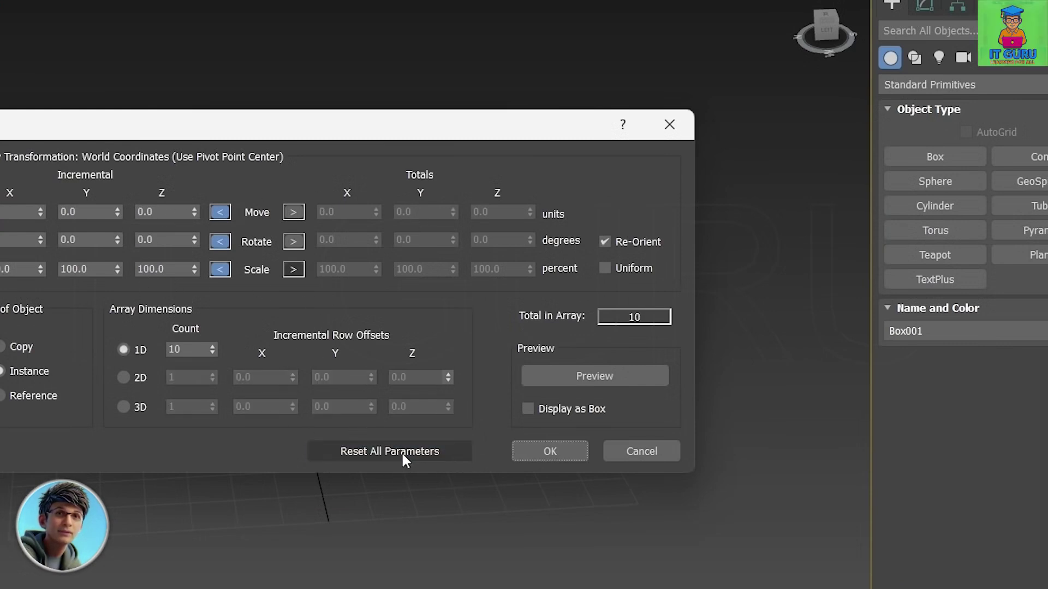
pyautogui.moveTo(229, 125); pyautogui.dragTo(508, 63)
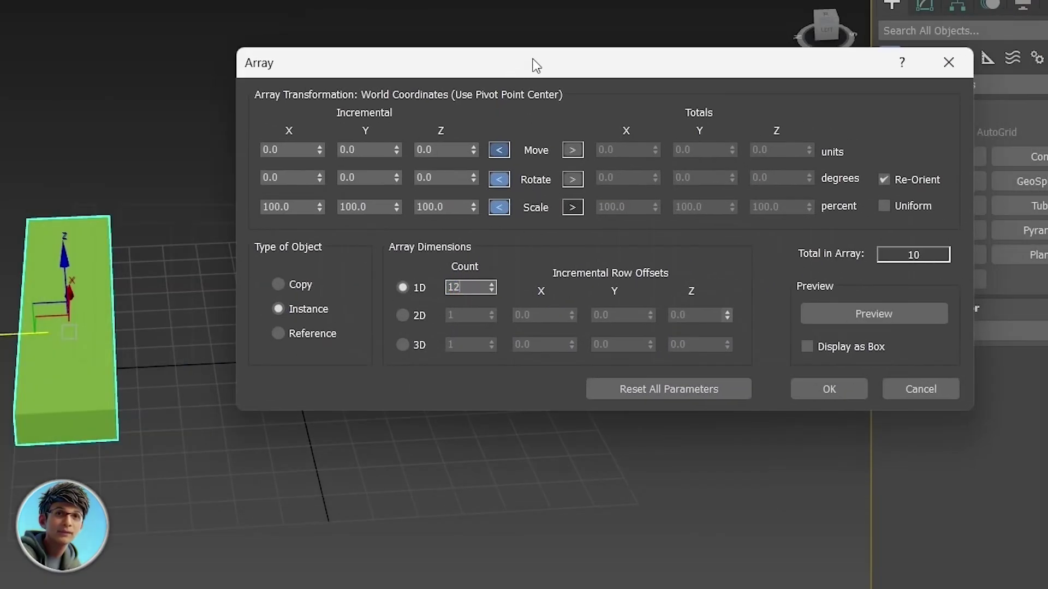
pyautogui.moveTo(535, 65); pyautogui.dragTo(598, 110)
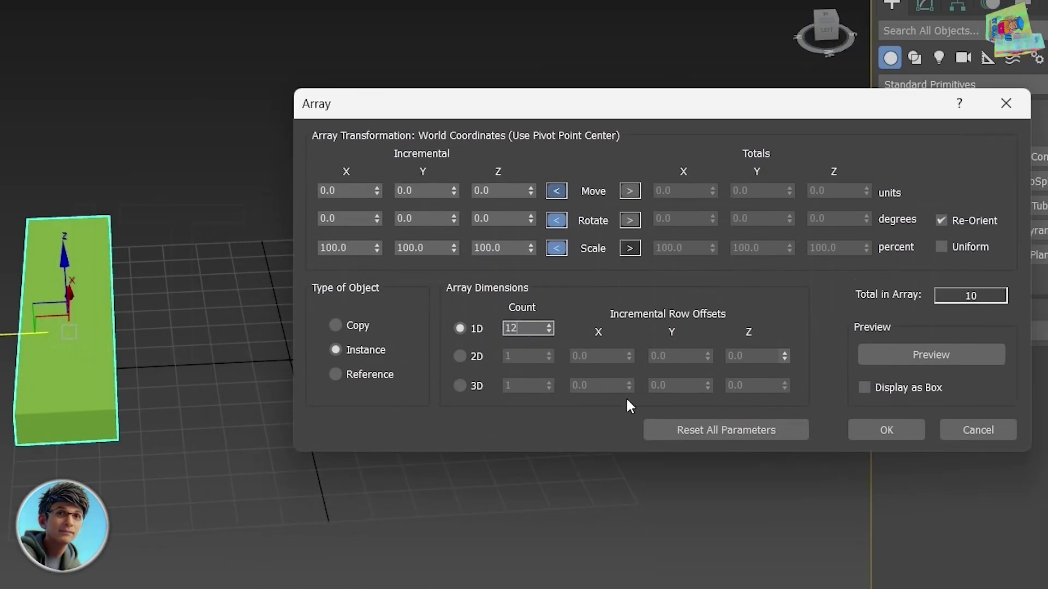
# Set the array's incremental Y move to -25 and preview the row of boxes in the viewport
pyautogui.click(425, 191)
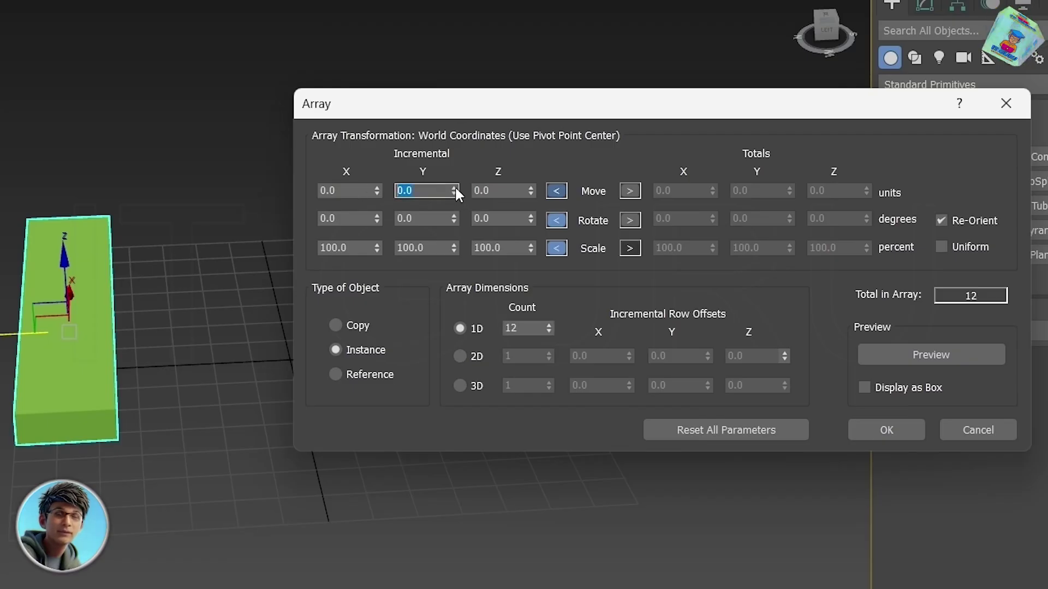
pyautogui.moveTo(454, 185); pyautogui.dragTo(470, 157)
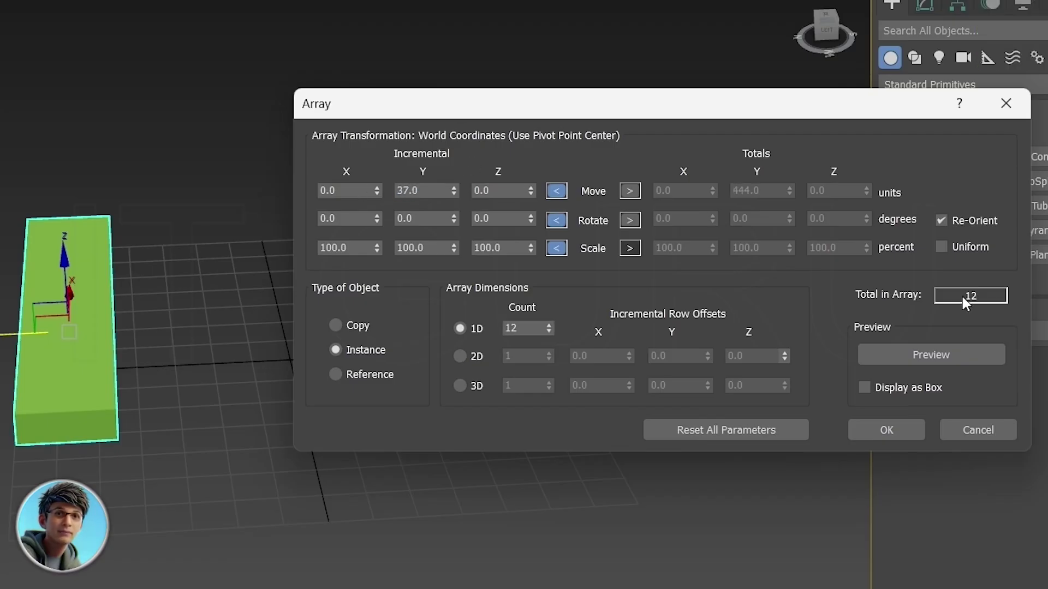
pyautogui.click(932, 352)
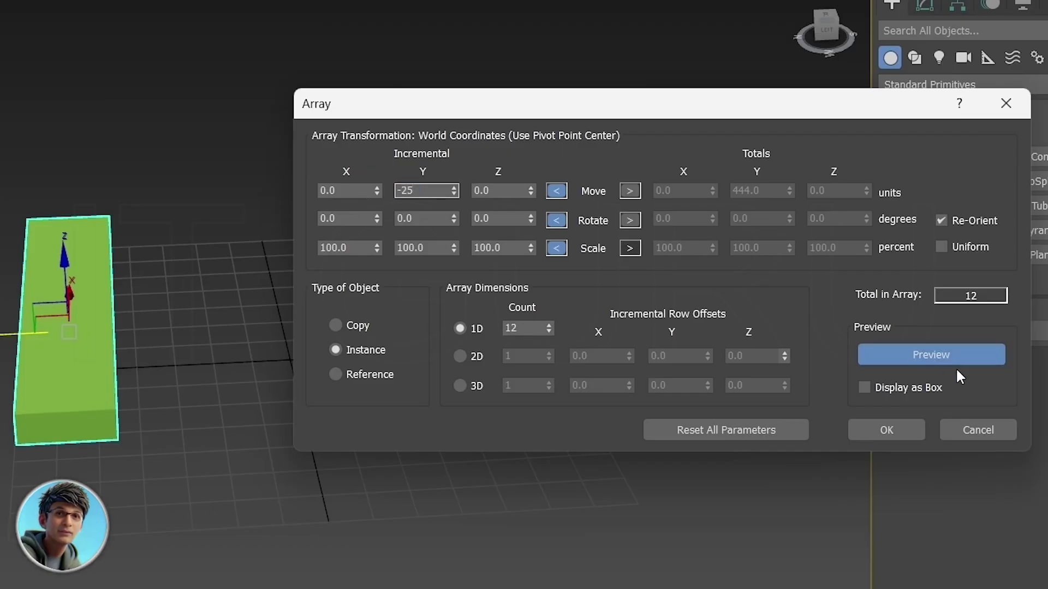
pyautogui.click(943, 355)
pyautogui.click(943, 355)
pyautogui.moveTo(648, 112); pyautogui.dragTo(570, 453)
pyautogui.scroll(-3, 528, 300)
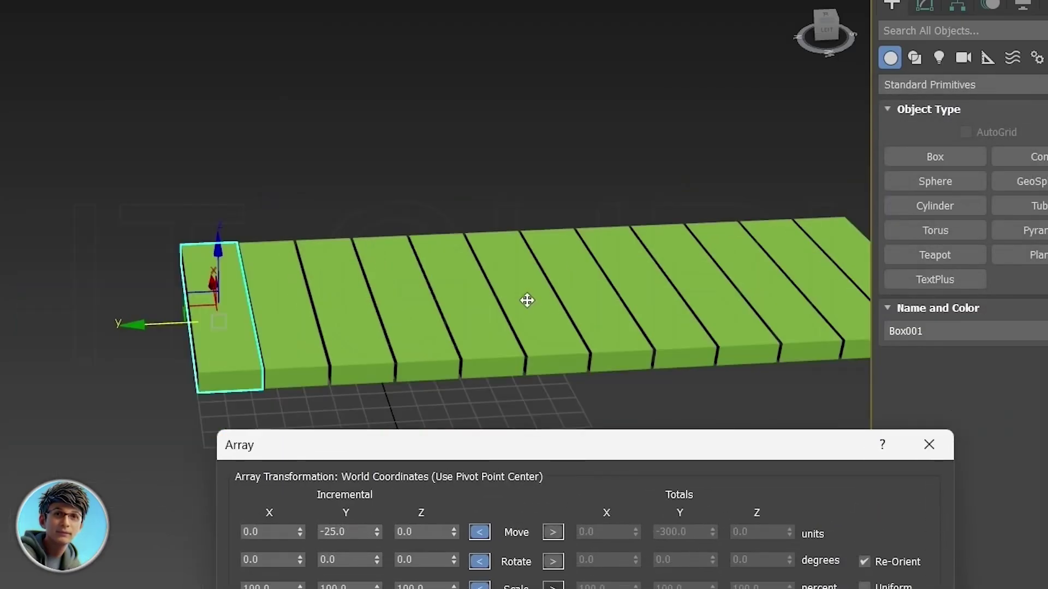
pyautogui.moveTo(527, 300); pyautogui.dragTo(327, 281, button='middle')
# Set the array's incremental Z move to 12 so the boxes rise like stairs, and check the preview from several sides
pyautogui.moveTo(527, 446); pyautogui.dragTo(489, 409)
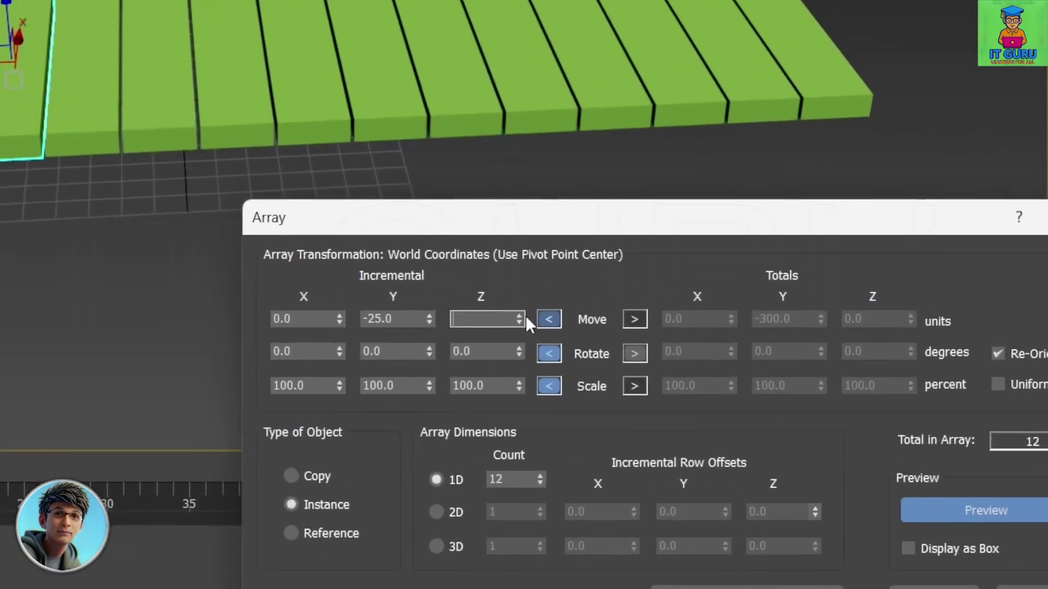
pyautogui.write('12')
pyautogui.press('Return')
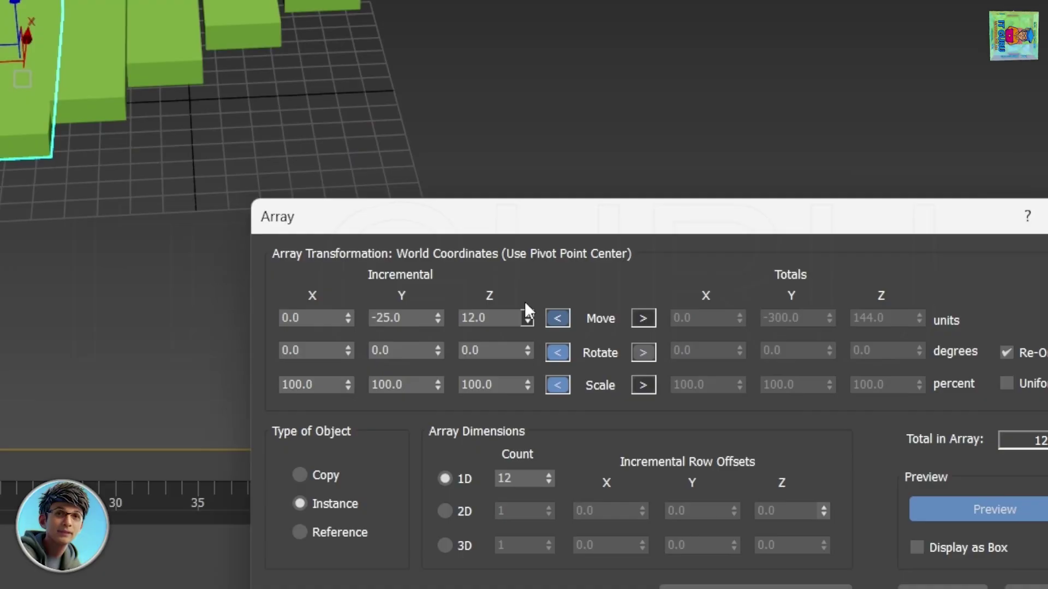
pyautogui.scroll(-3, 545, 166)
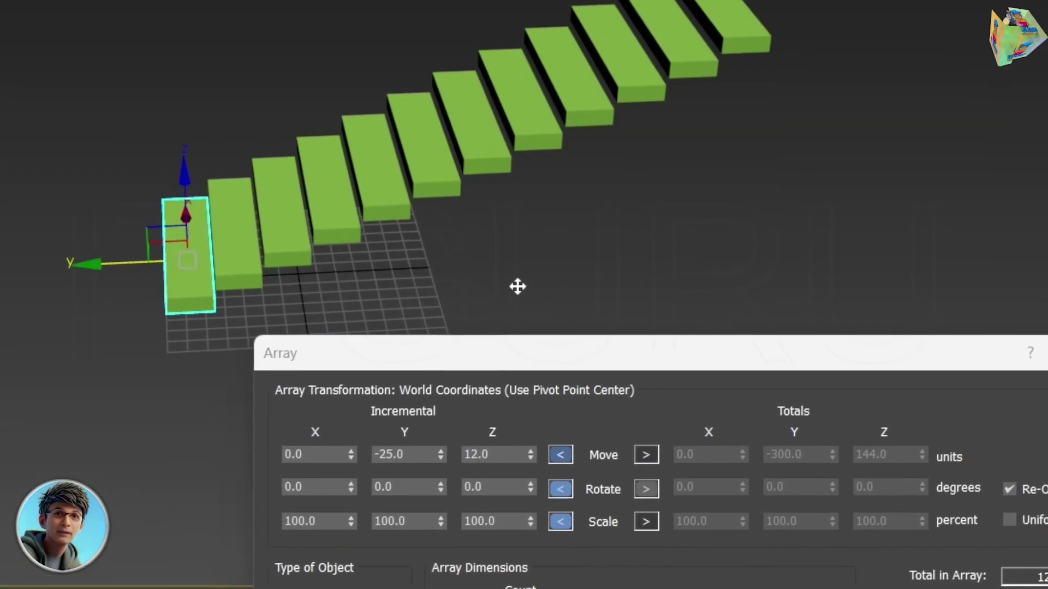
pyautogui.keyDown('alt'); pyautogui.moveTo(508, 276); pyautogui.dragTo(659, 278, button='middle'); pyautogui.keyUp('alt')
pyautogui.keyDown('alt'); pyautogui.moveTo(565, 309); pyautogui.dragTo(586, 322, button='middle'); pyautogui.keyUp('alt')
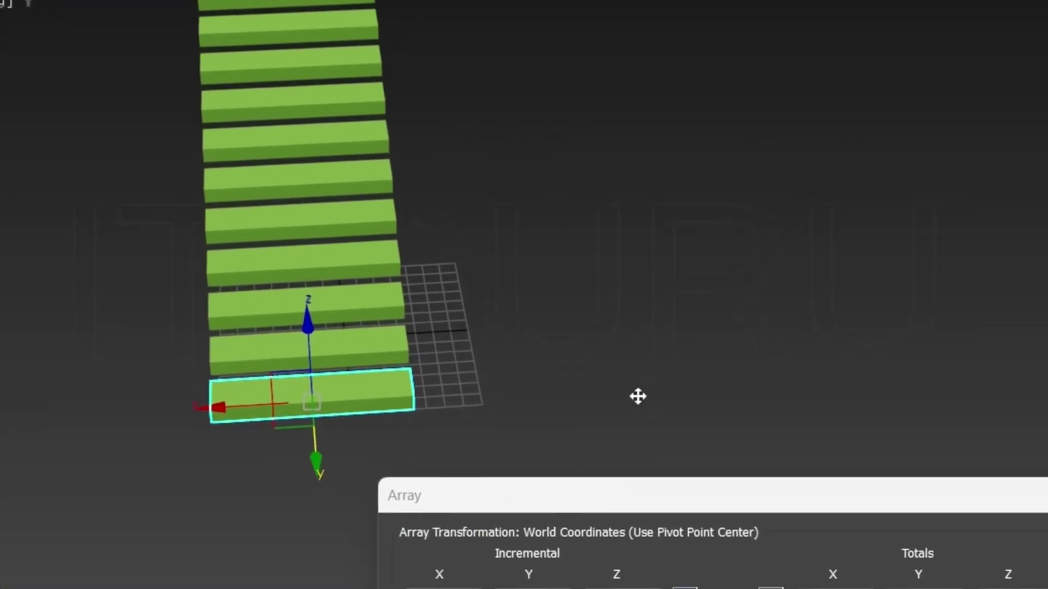
pyautogui.keyDown('alt'); pyautogui.moveTo(700, 257); pyautogui.dragTo(528, 264, button='middle'); pyautogui.keyUp('alt')
pyautogui.keyDown('alt'); pyautogui.moveTo(484, 295); pyautogui.dragTo(494, 242, button='middle'); pyautogui.keyUp('alt')
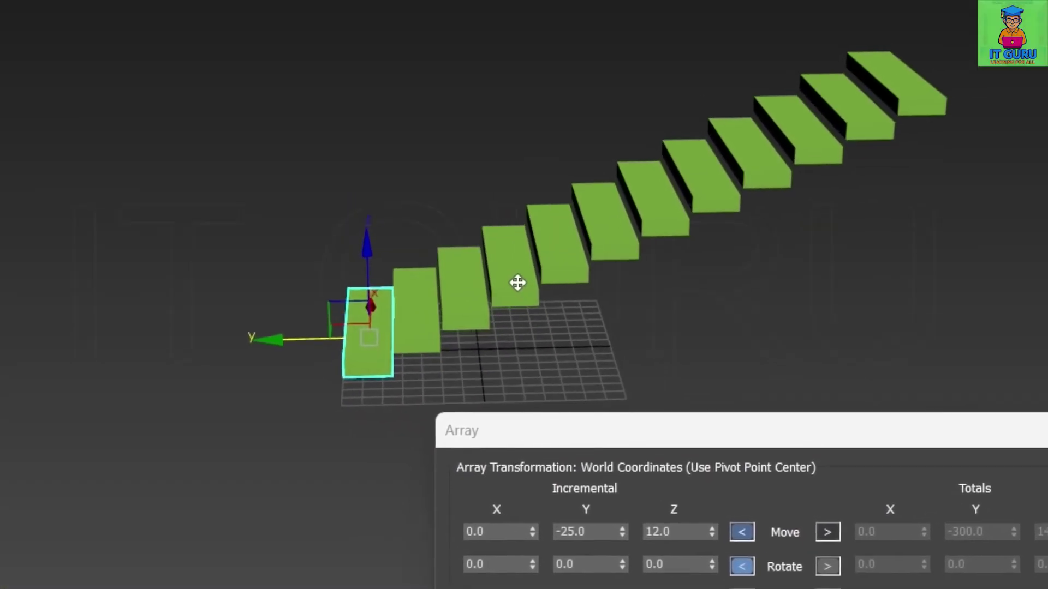
pyautogui.keyDown('alt'); pyautogui.moveTo(520, 295); pyautogui.dragTo(626, 274, button='middle'); pyautogui.keyUp('alt')
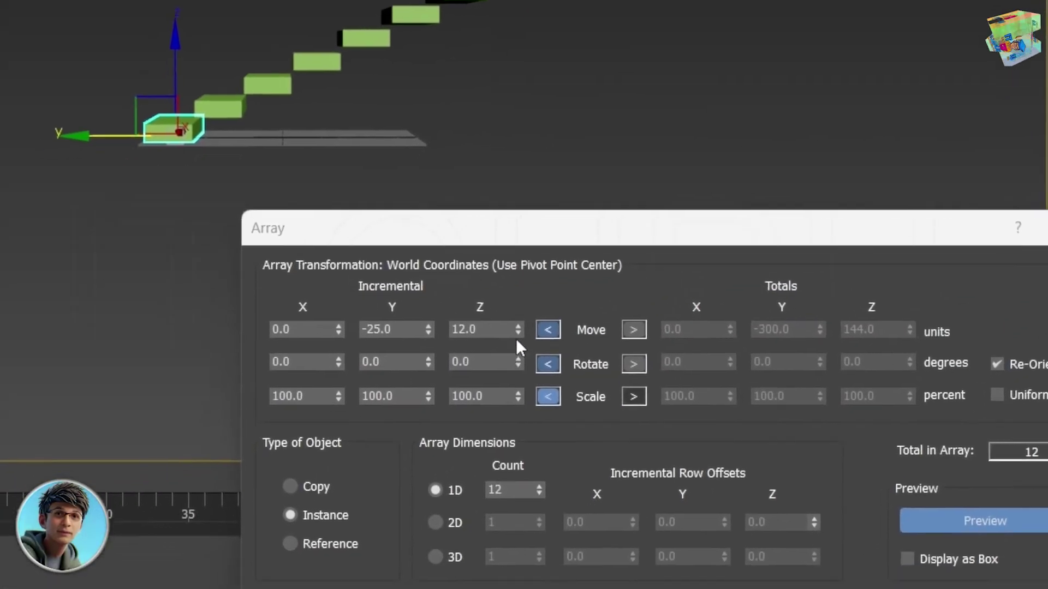
# Reduce the array's incremental Z move to 9 to lower the rise between the steps
pyautogui.click(517, 332)
pyautogui.click(516, 332)
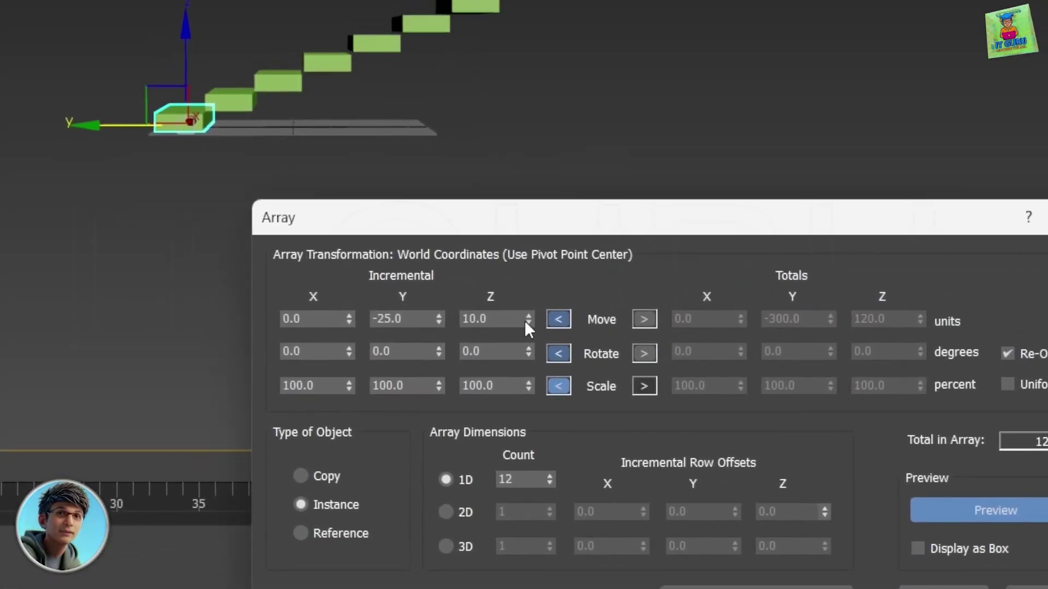
pyautogui.click(525, 322)
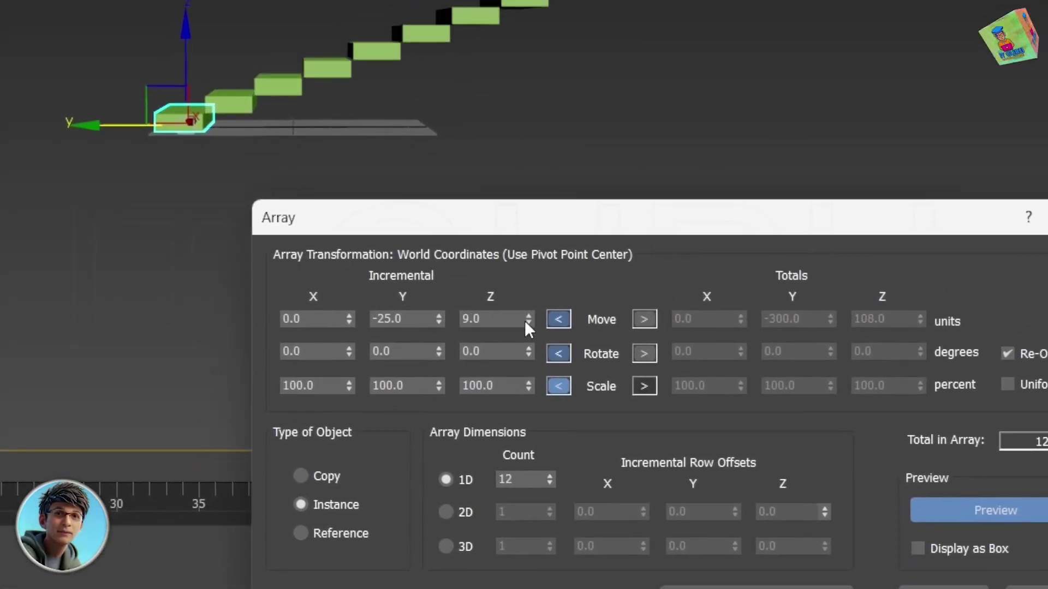
# Try spacing the steps farther apart with an incremental Y move of -30
pyautogui.click(440, 322)
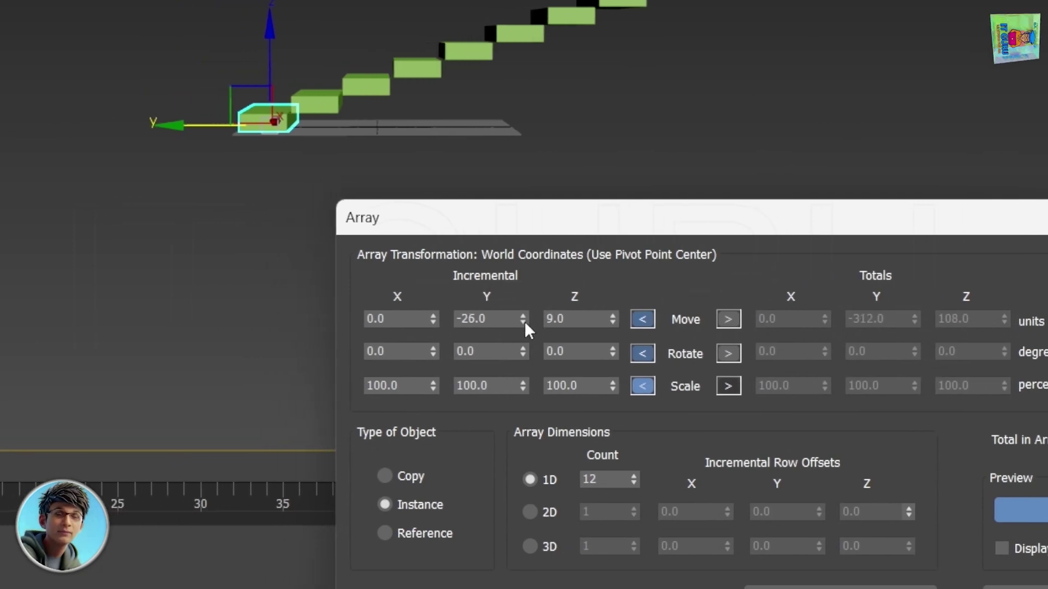
pyautogui.click(525, 324)
pyautogui.click(525, 323)
pyautogui.click(525, 323)
pyautogui.click(525, 323)
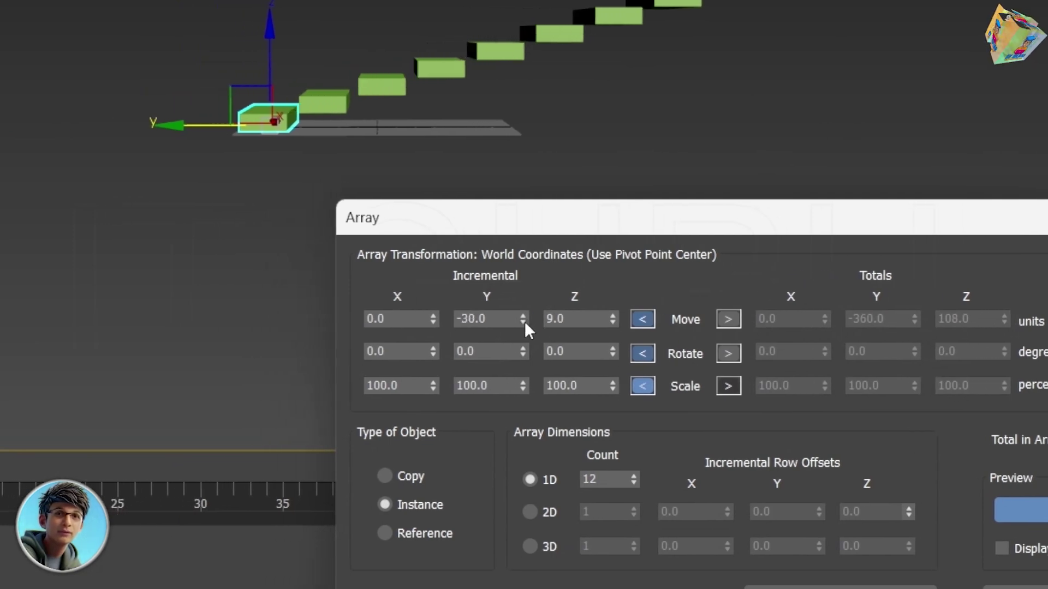
# Bring the steps closer together by setting the incremental Y move to -23
pyautogui.click(525, 315)
pyautogui.click(525, 315)
pyautogui.click(525, 315)
pyautogui.click(525, 315)
pyautogui.click(525, 315)
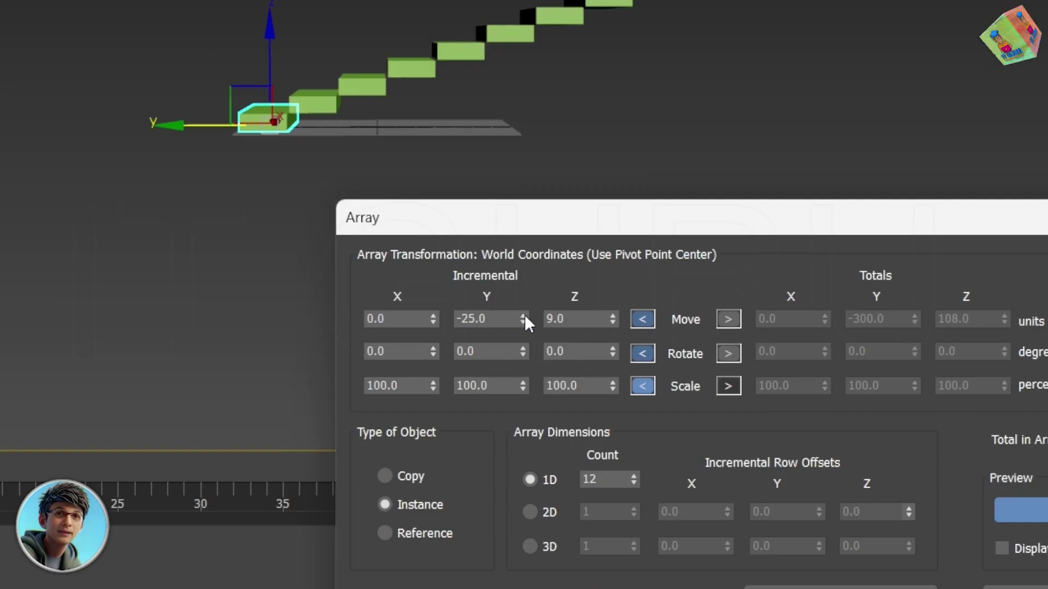
pyautogui.click(525, 315)
pyautogui.click(525, 315)
# Examine the gaps and overlap between the previewed stair steps up close, from the side, front and at an angle
pyautogui.scroll(3, 567, 98)
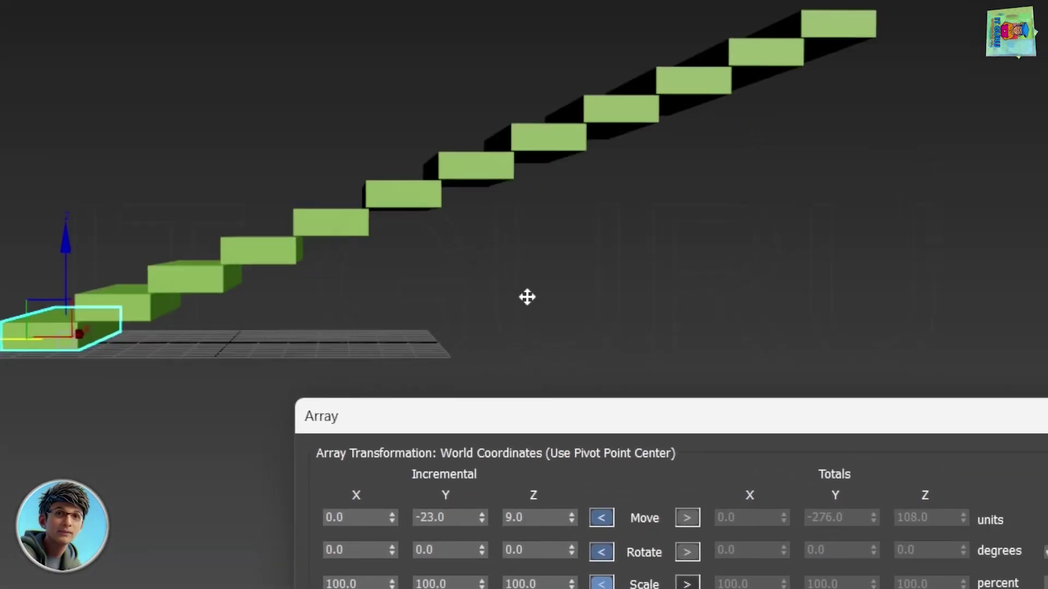
pyautogui.scroll(3, 471, 307)
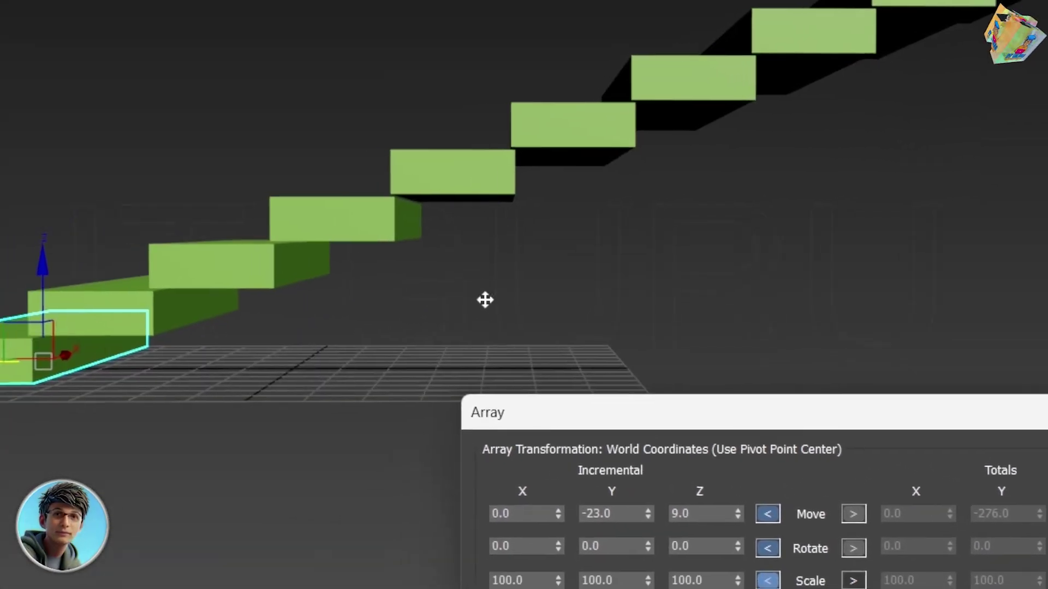
pyautogui.moveTo(158, 348); pyautogui.dragTo(306, 371, button='middle')
pyautogui.keyDown('alt'); pyautogui.moveTo(374, 311); pyautogui.dragTo(399, 308, button='middle'); pyautogui.keyUp('alt')
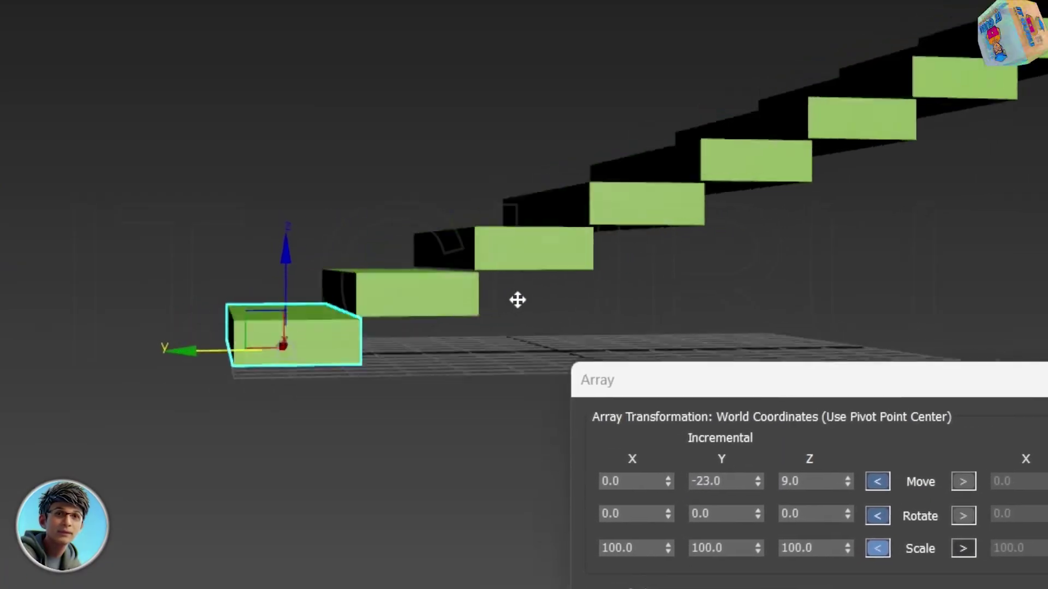
pyautogui.keyDown('alt'); pyautogui.moveTo(484, 288); pyautogui.dragTo(607, 336, button='middle'); pyautogui.keyUp('alt')
pyautogui.moveTo(533, 300)
pyautogui.keyDown('alt'); pyautogui.mouseDown(button='middle')
pyautogui.moveTo(511, 284)
pyautogui.moveTo(514, 293)
pyautogui.mouseUp(button='middle'); pyautogui.keyUp('alt')
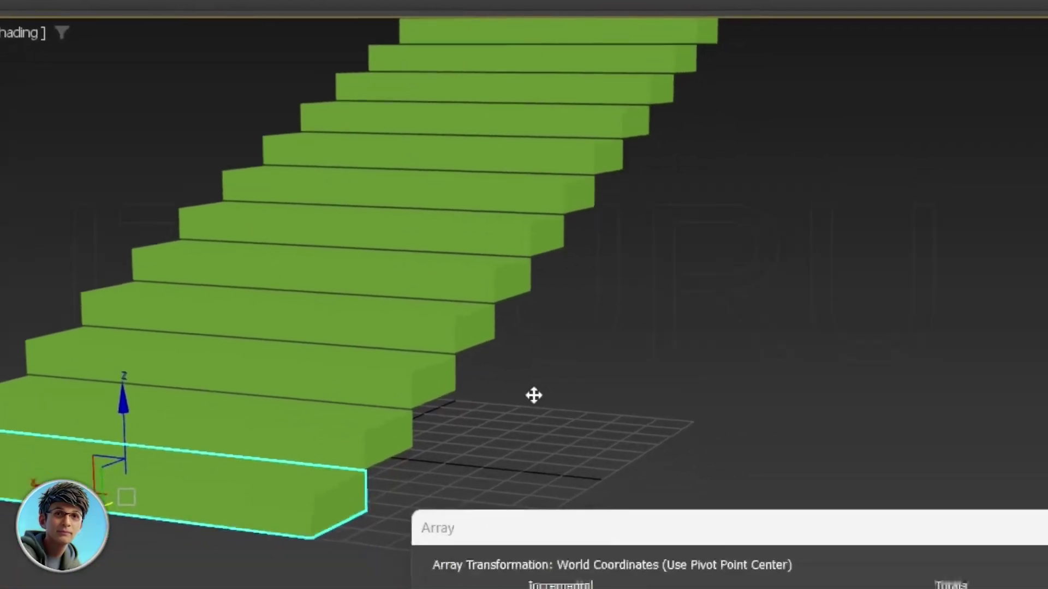
pyautogui.keyDown('alt'); pyautogui.moveTo(684, 310); pyautogui.dragTo(732, 313, button='middle'); pyautogui.keyUp('alt')
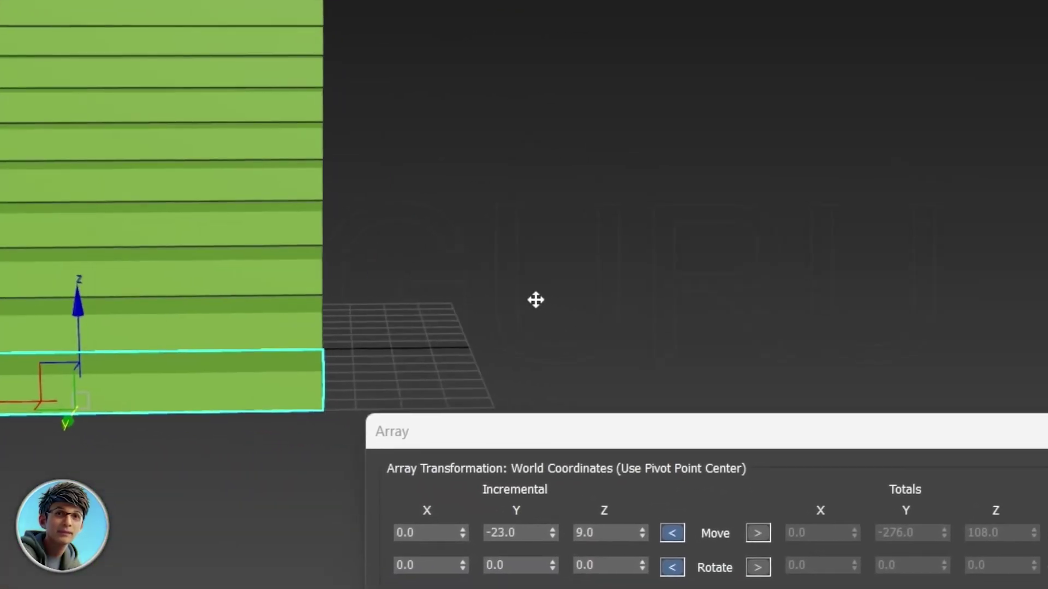
pyautogui.keyDown('alt'); pyautogui.moveTo(526, 300); pyautogui.dragTo(506, 296, button='middle'); pyautogui.keyUp('alt')
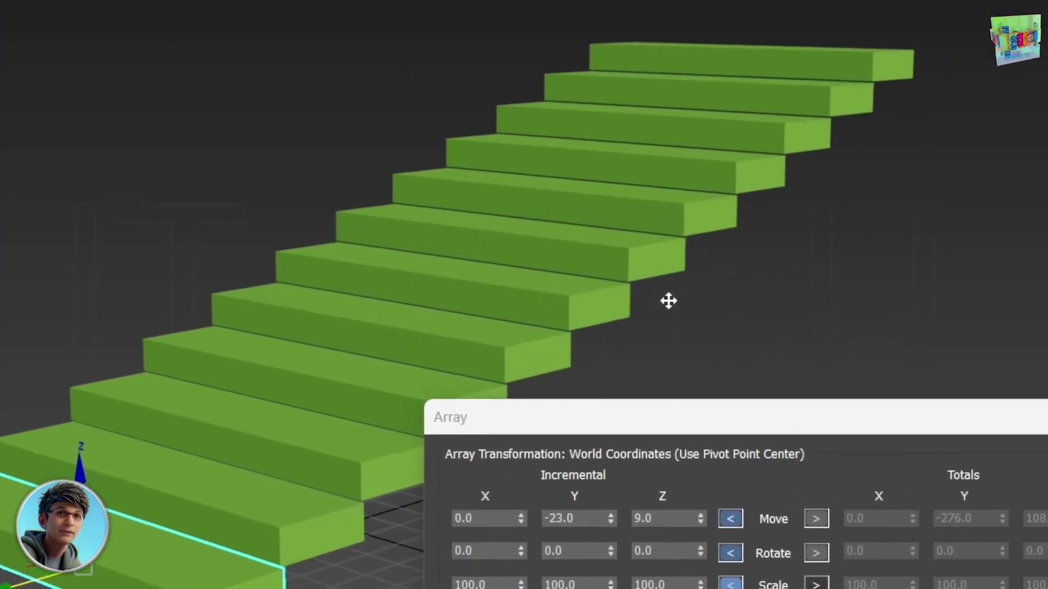
pyautogui.moveTo(669, 301); pyautogui.dragTo(651, 232, button='middle')
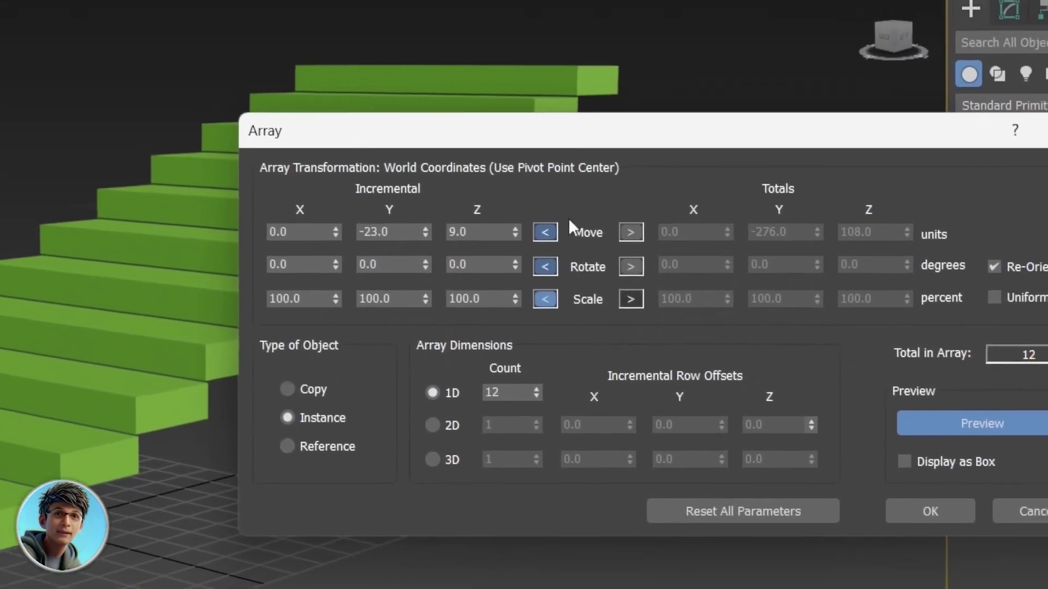
# Set the array's incremental Z move to 8 to close the vertical gaps between the steps, and check the staircase
pyautogui.moveTo(608, 112); pyautogui.dragTo(662, 331)
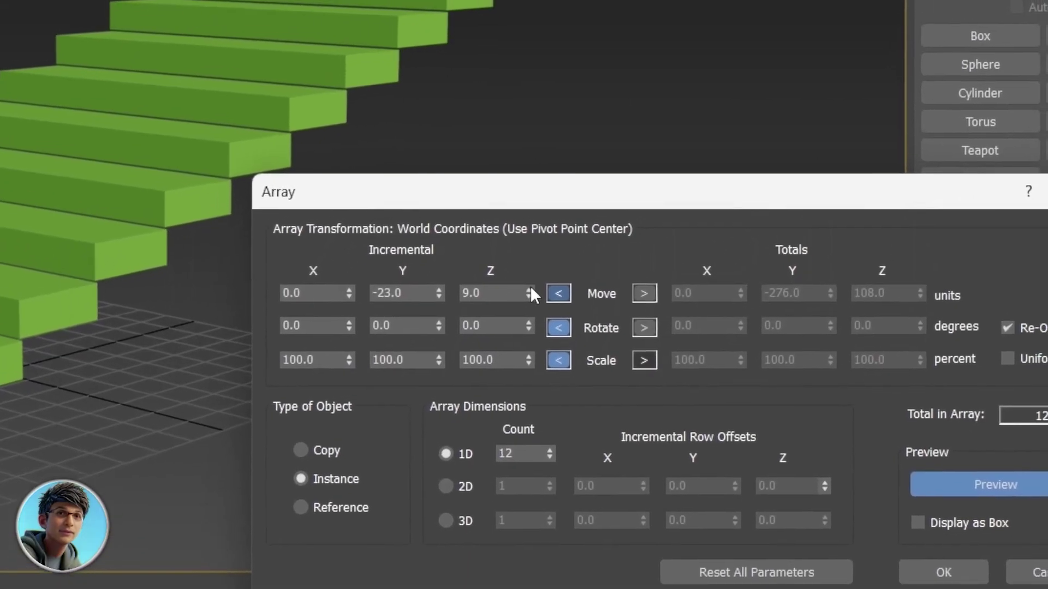
pyautogui.moveTo(528, 289)
pyautogui.mouseDown()
pyautogui.moveTo(528, 277)
pyautogui.moveTo(525, 293)
pyautogui.mouseUp()
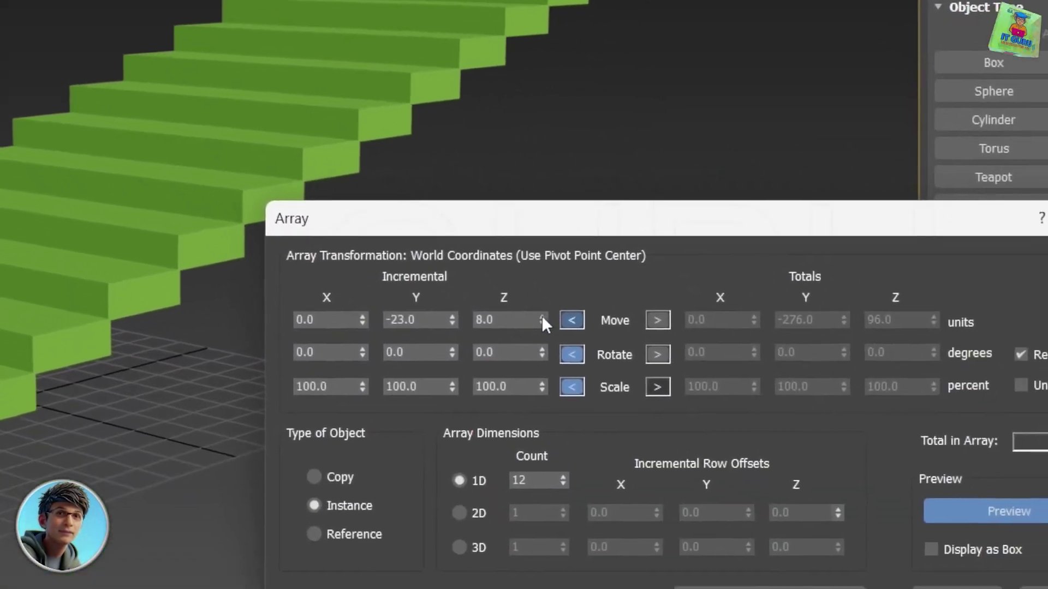
pyautogui.click(528, 303)
pyautogui.click(527, 303)
pyautogui.keyDown('alt'); pyautogui.moveTo(212, 184); pyautogui.dragTo(383, 118, button='middle'); pyautogui.keyUp('alt')
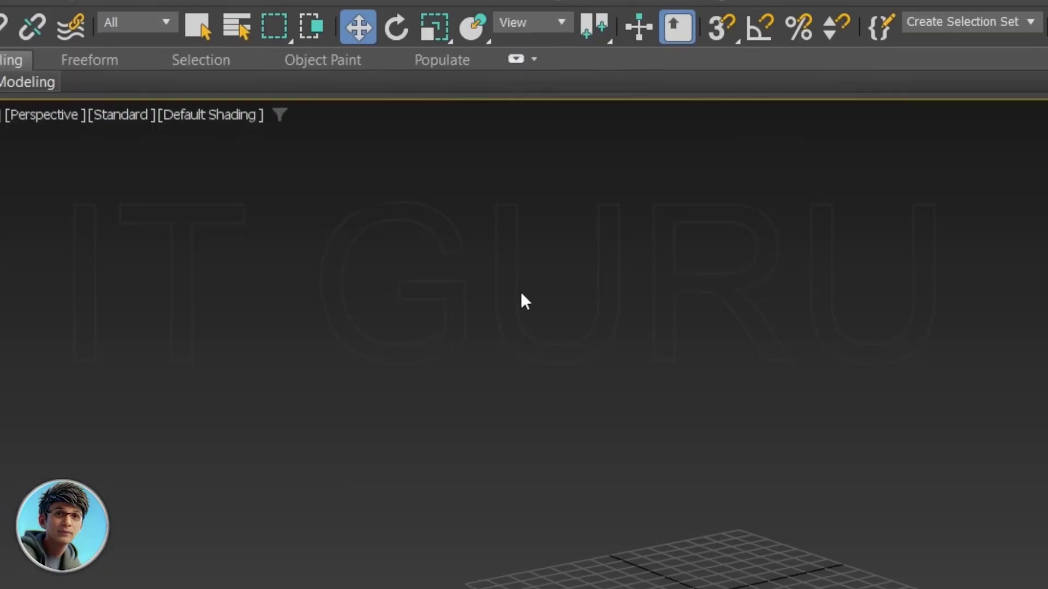
# Find the Spacing Tool among the alignment commands and read its description
pyautogui.click(67, 18)
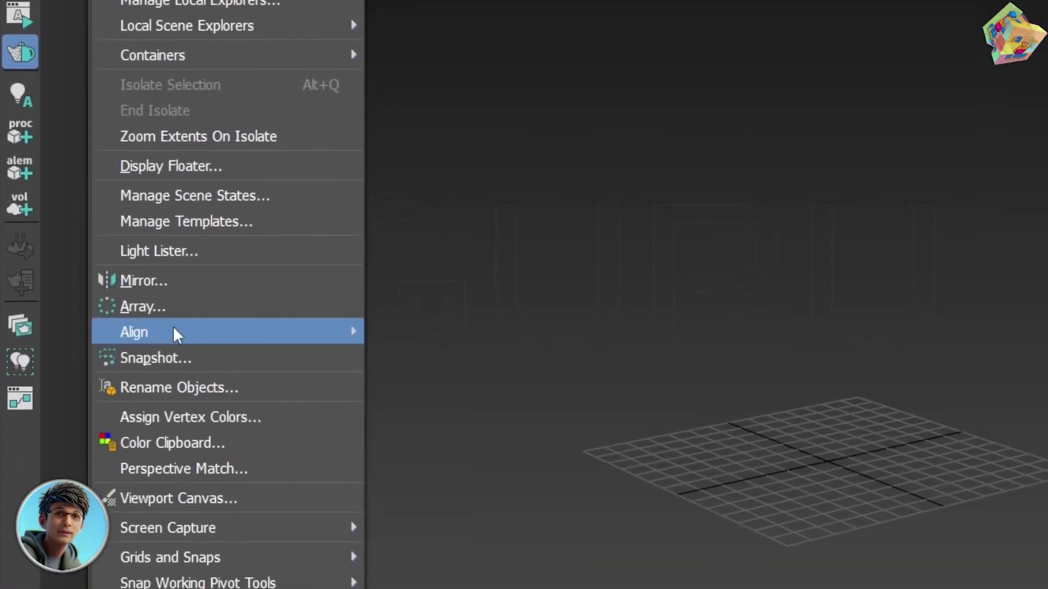
pyautogui.moveTo(177, 334)
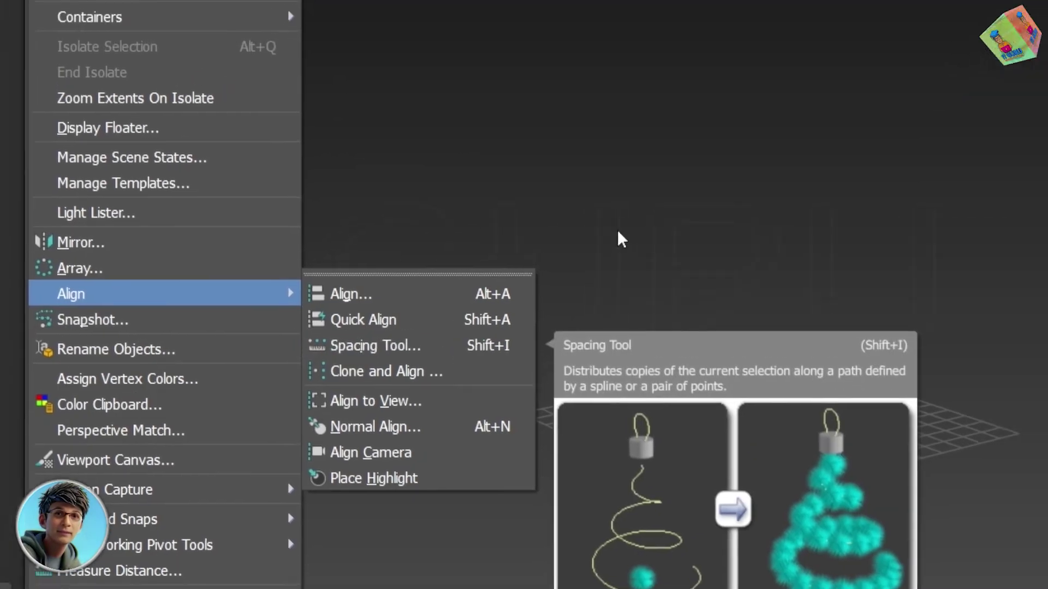
pyautogui.click(680, 180)
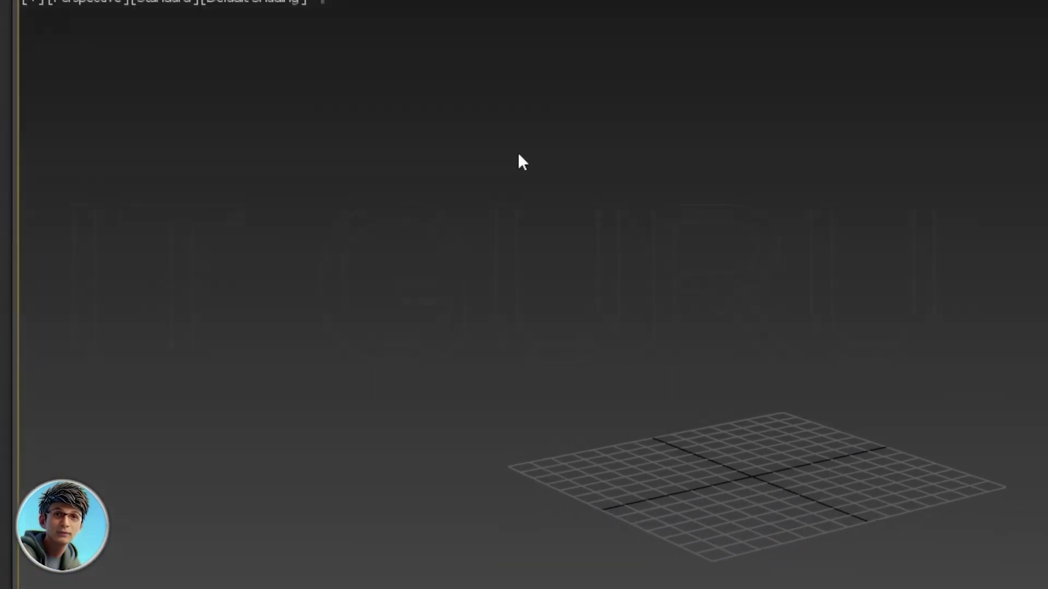
# Switch to the four-viewport layout and draw an open rectangular line path about 180 by 120 units in Top view, leaving a gap in its west side
pyautogui.scroll(4, 579, 303)
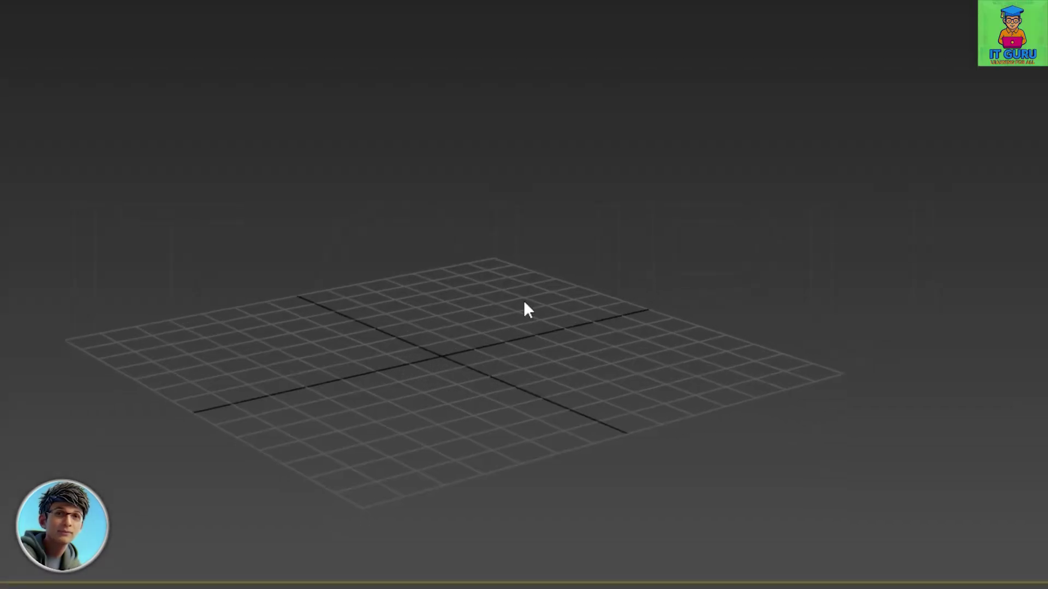
pyautogui.moveTo(522, 300); pyautogui.dragTo(525, 248, button='middle')
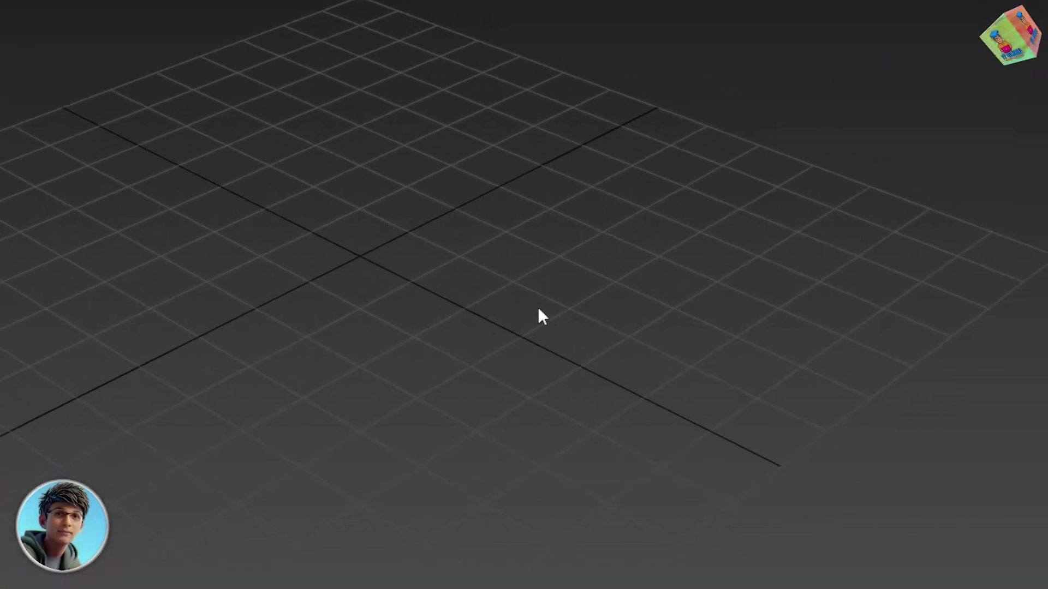
pyautogui.moveTo(829, 295); pyautogui.dragTo(831, 293, button='middle')
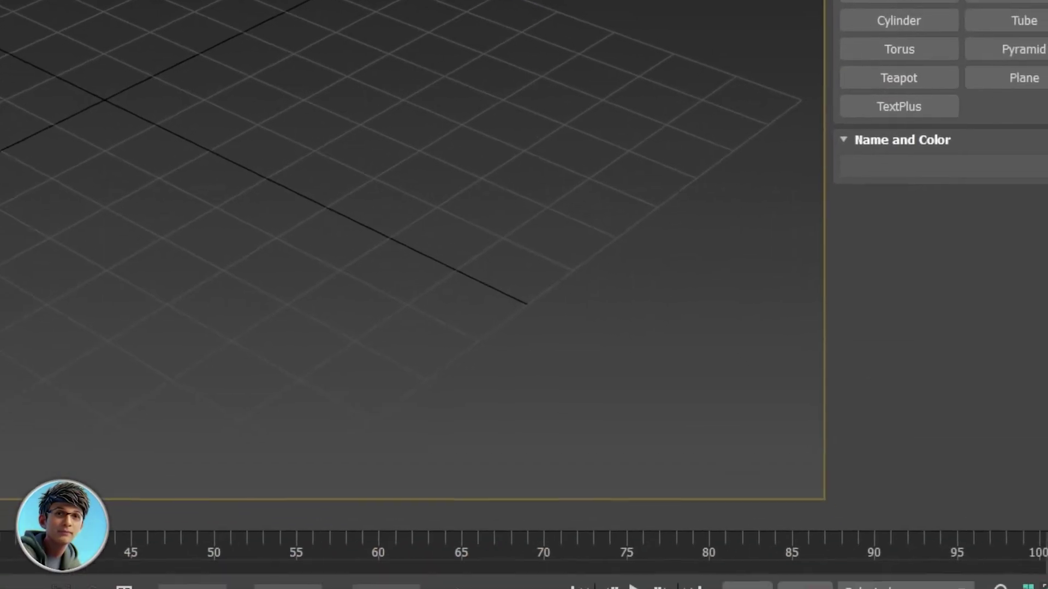
pyautogui.hotkey('alt', 'w')
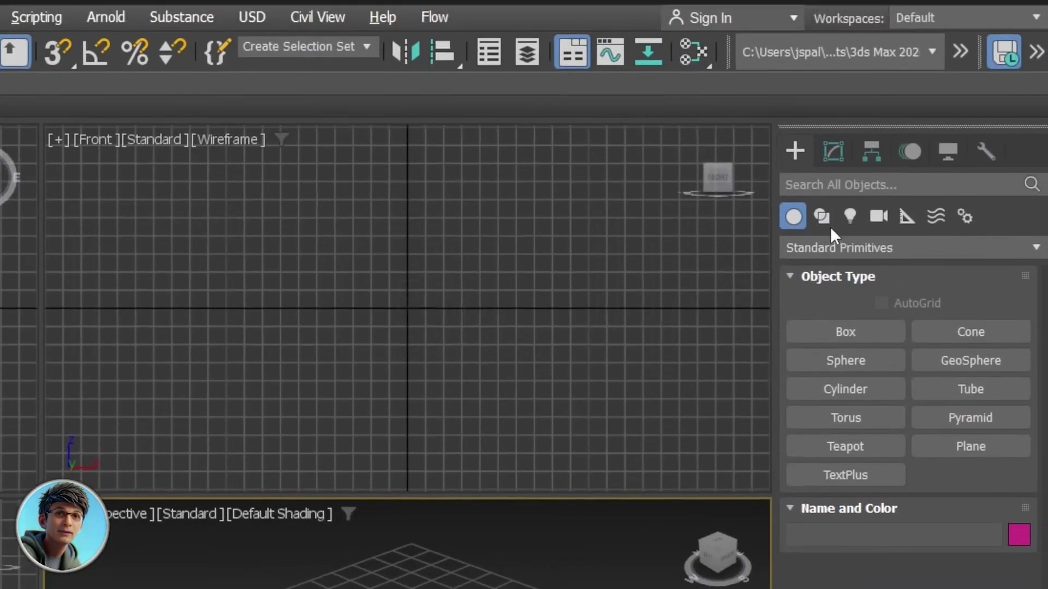
pyautogui.click(866, 135)
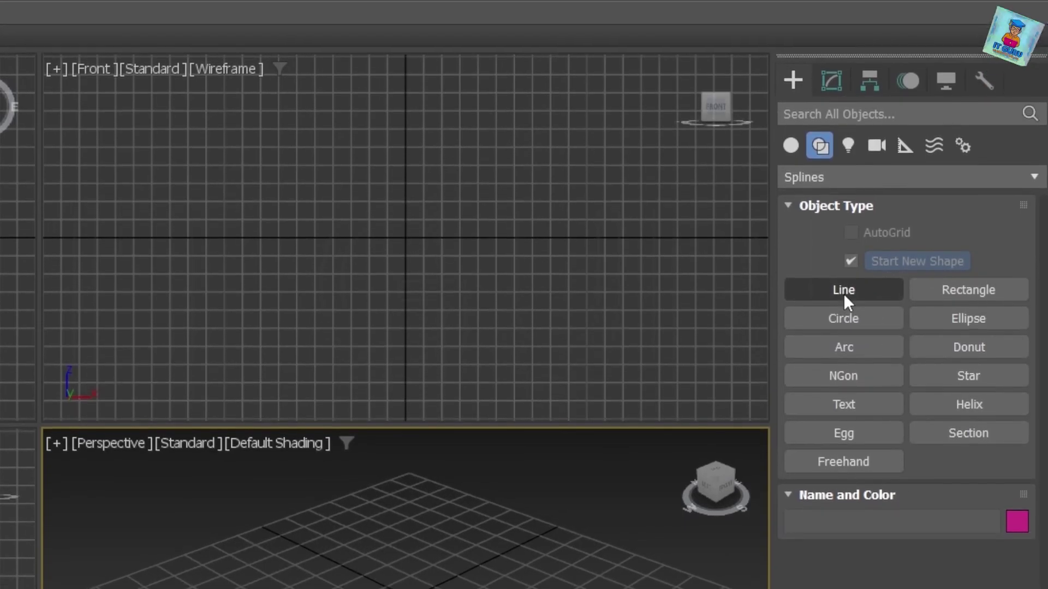
pyautogui.click(843, 293)
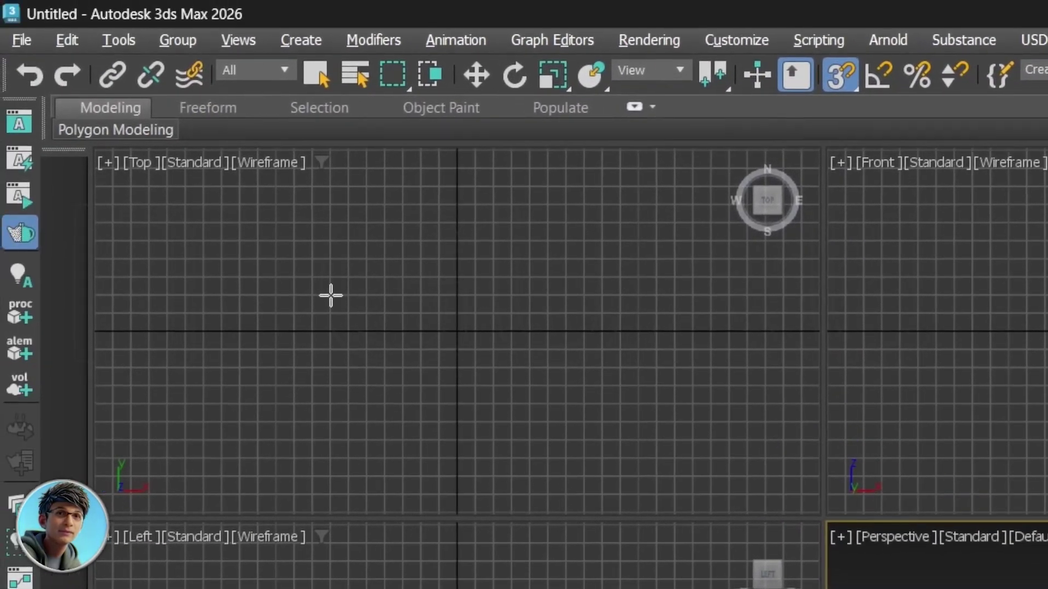
pyautogui.click(216, 274)
pyautogui.click(216, 202)
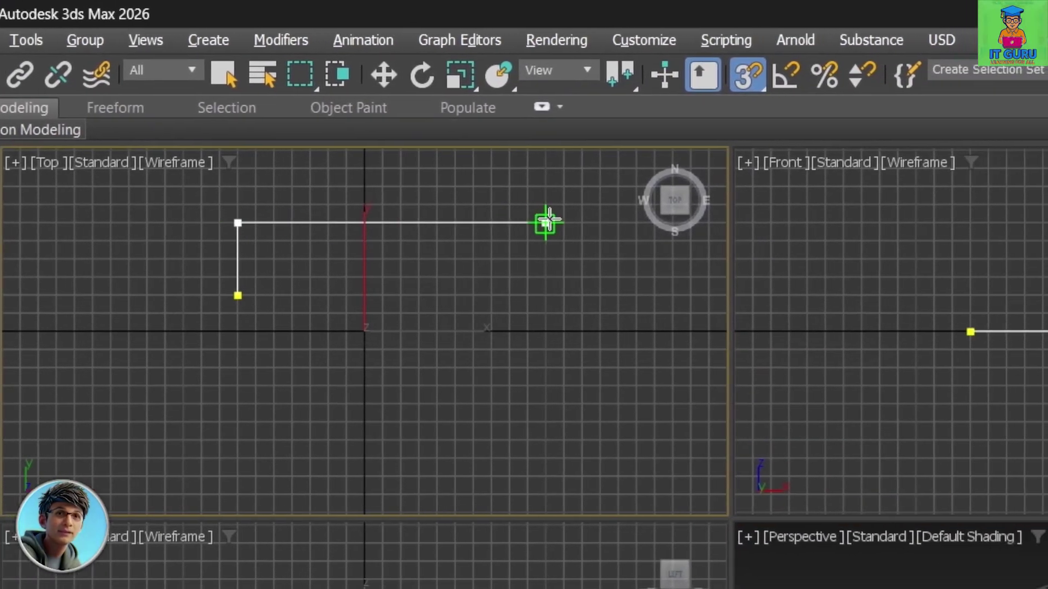
pyautogui.click(607, 222)
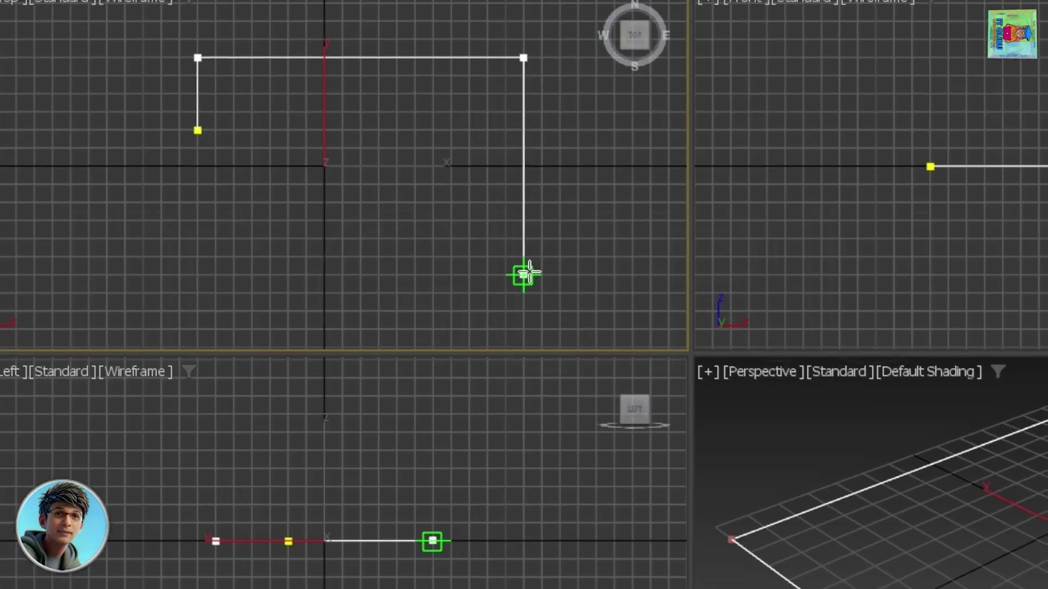
pyautogui.click(536, 409)
pyautogui.click(210, 410)
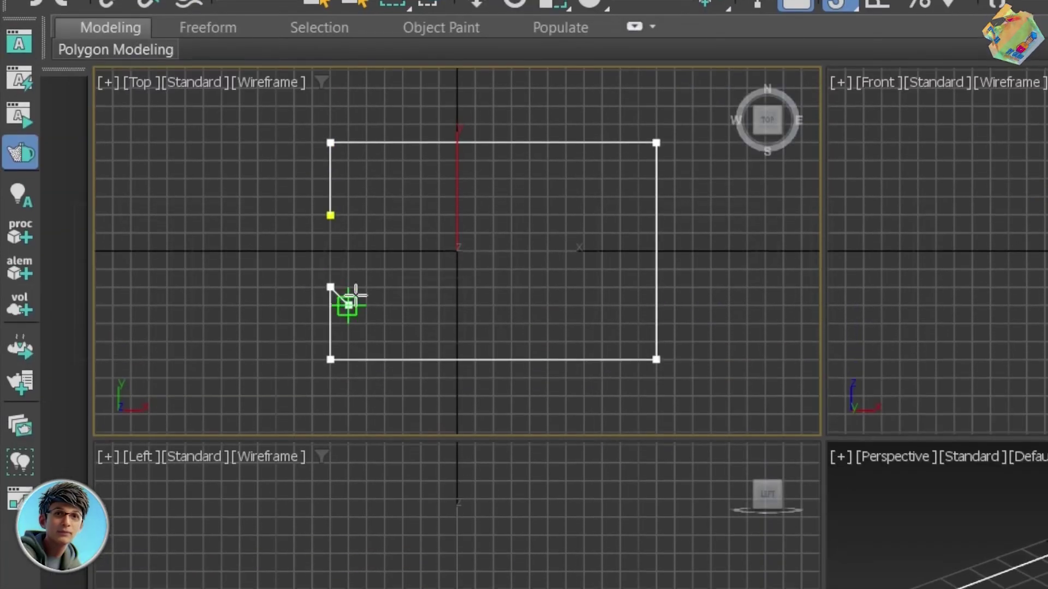
pyautogui.click(330, 291)
pyautogui.rightClick(327, 289)
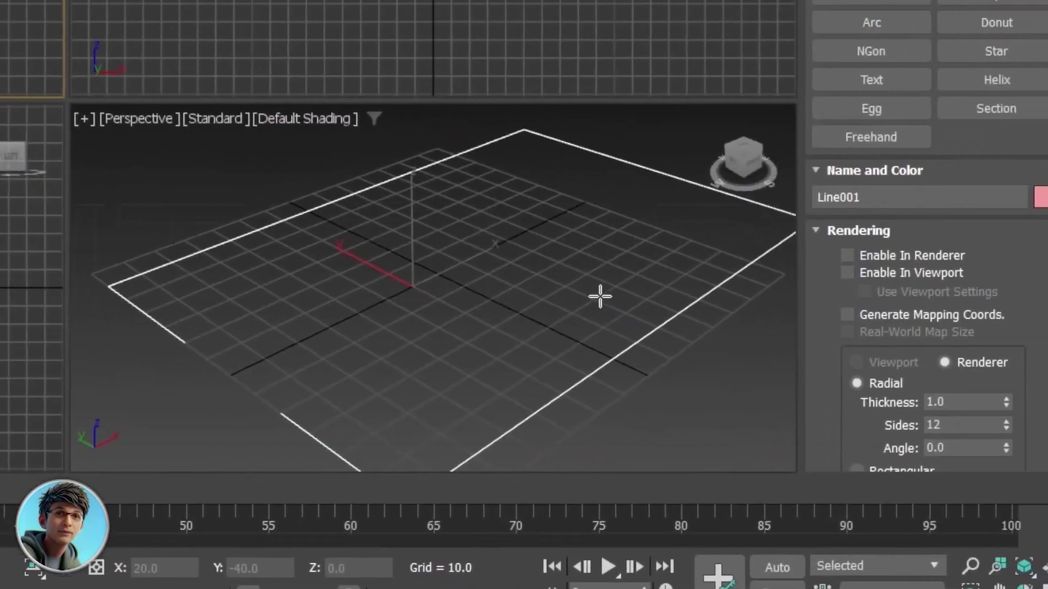
pyautogui.scroll(-3, 702, 318)
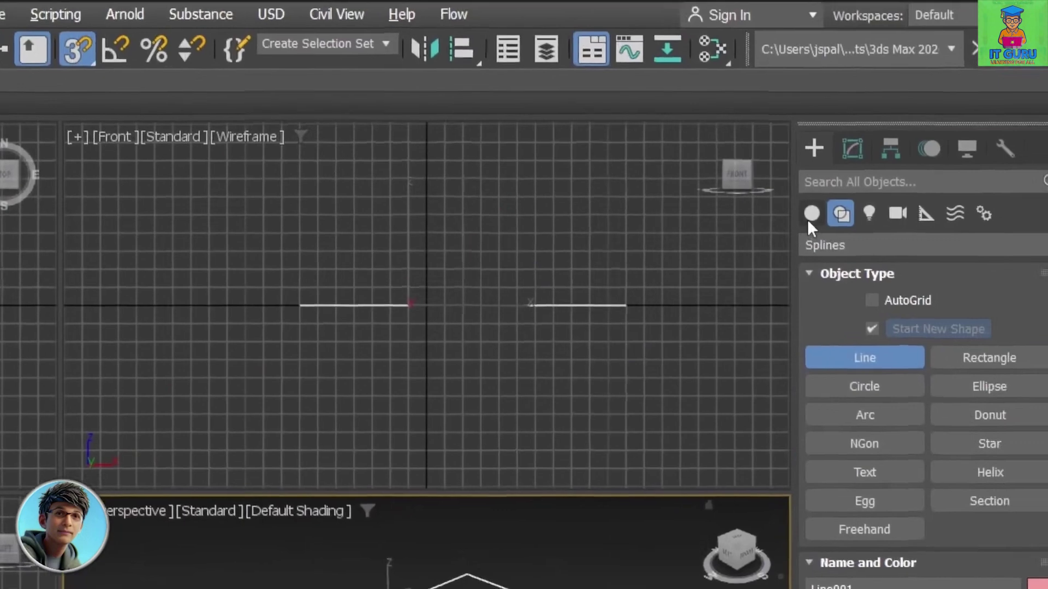
pyautogui.click(811, 216)
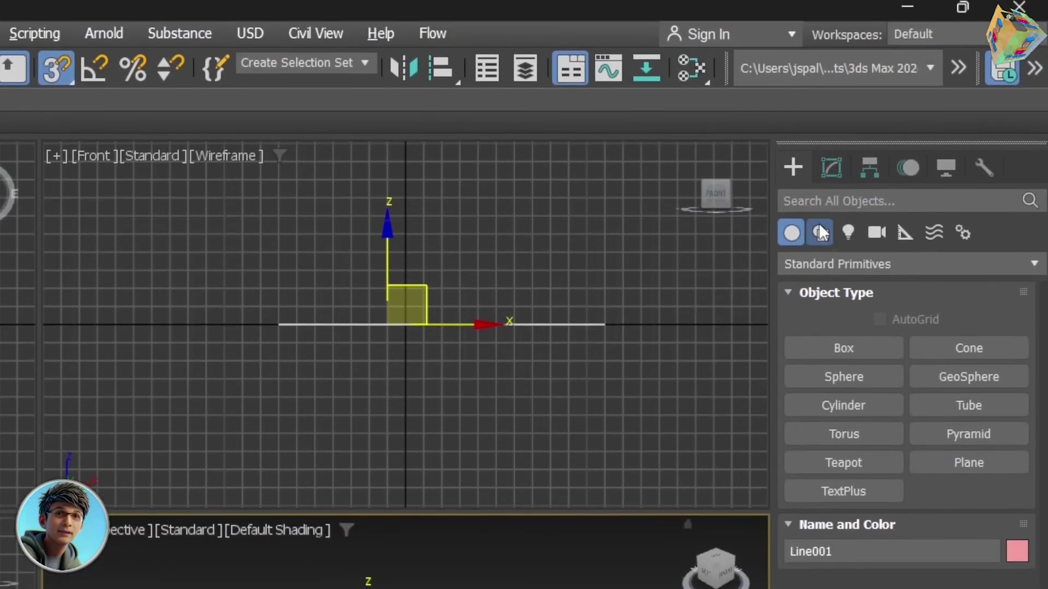
pyautogui.click(820, 172)
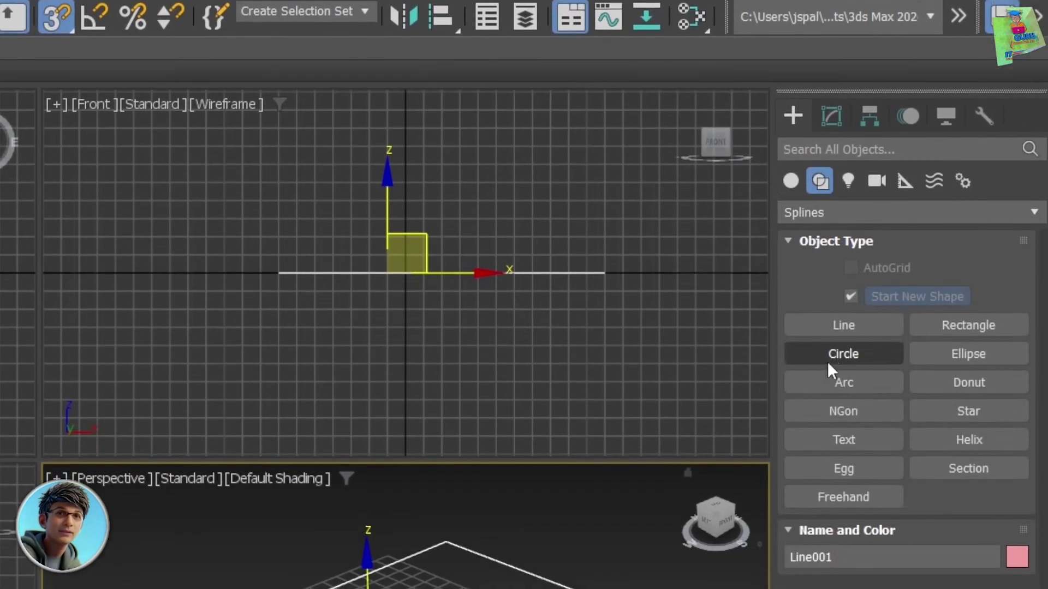
pyautogui.click(844, 325)
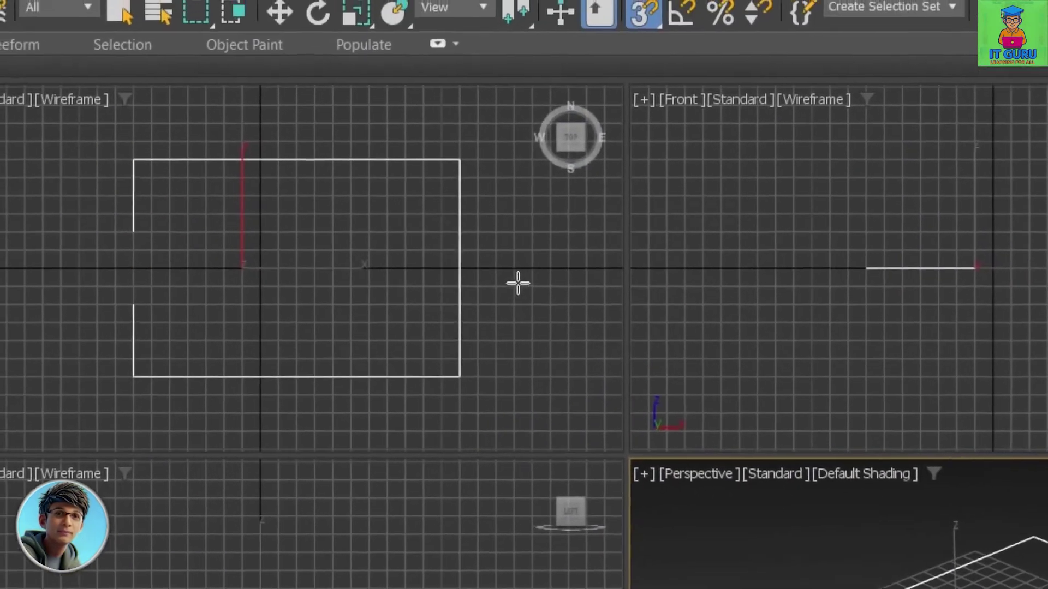
pyautogui.click(502, 356)
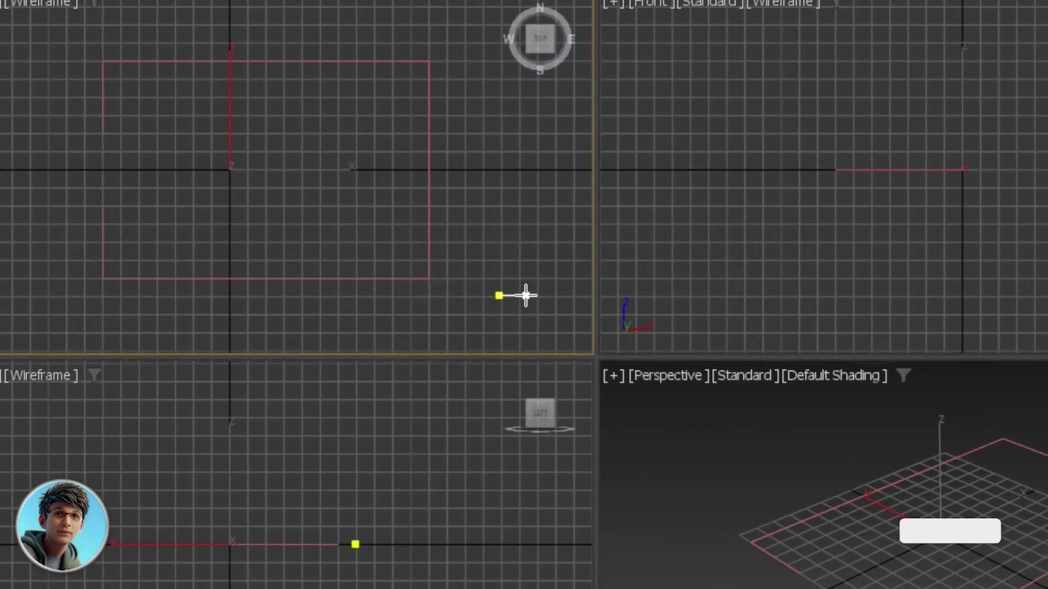
pyautogui.click(517, 295)
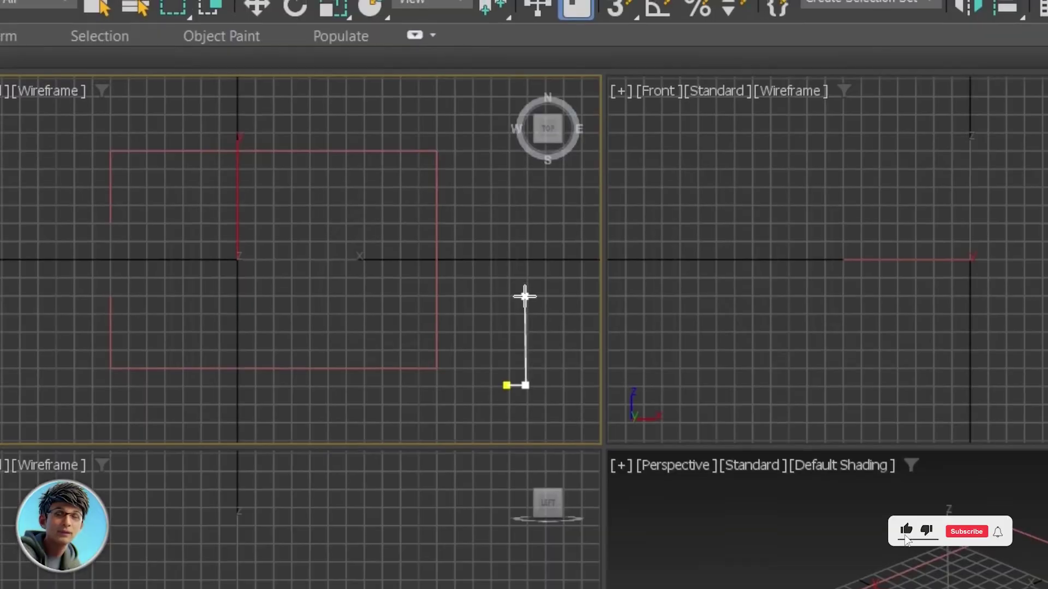
pyautogui.click(525, 296)
pyautogui.rightClick(525, 297)
# Turn grid snapping on and draw a closed picket outline with a pointed tip, about 20 by 80 units, east of the path in Top view
pyautogui.click(480, 44)
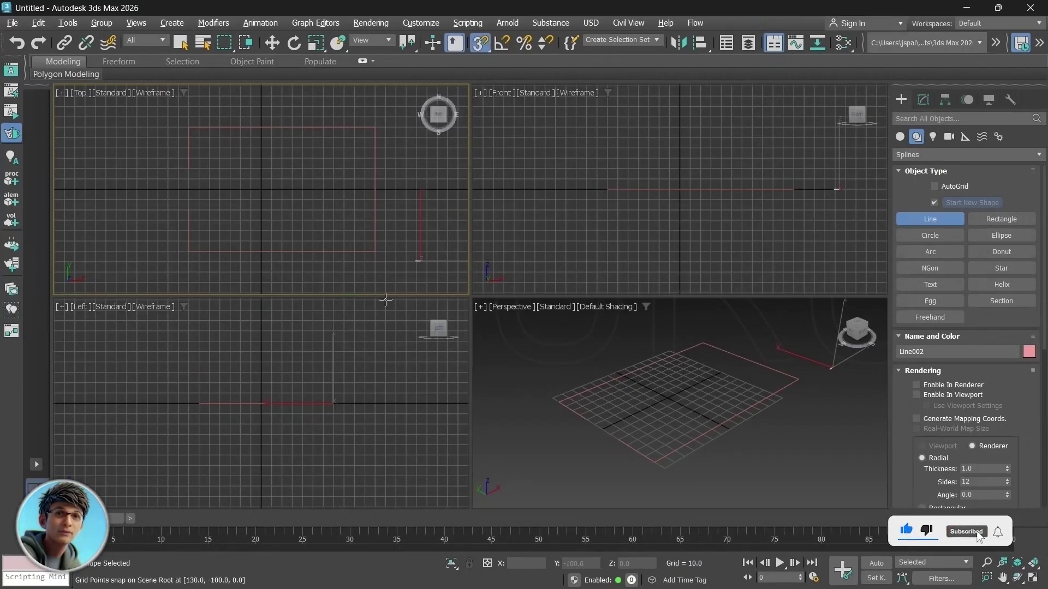
pyautogui.click(360, 260)
pyautogui.click(380, 261)
pyautogui.click(381, 199)
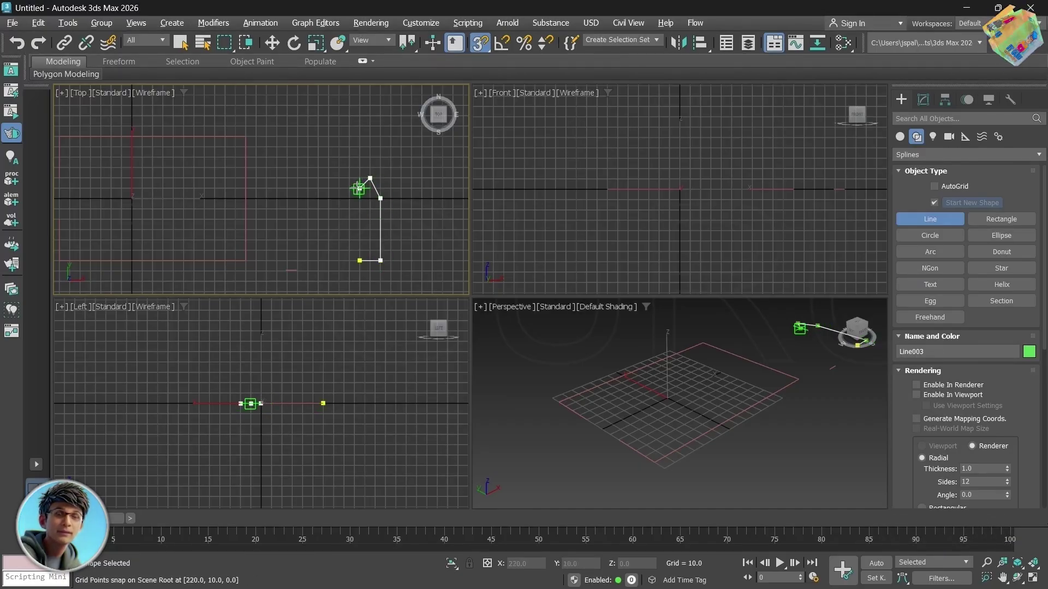
pyautogui.click(360, 198)
pyautogui.click(358, 261)
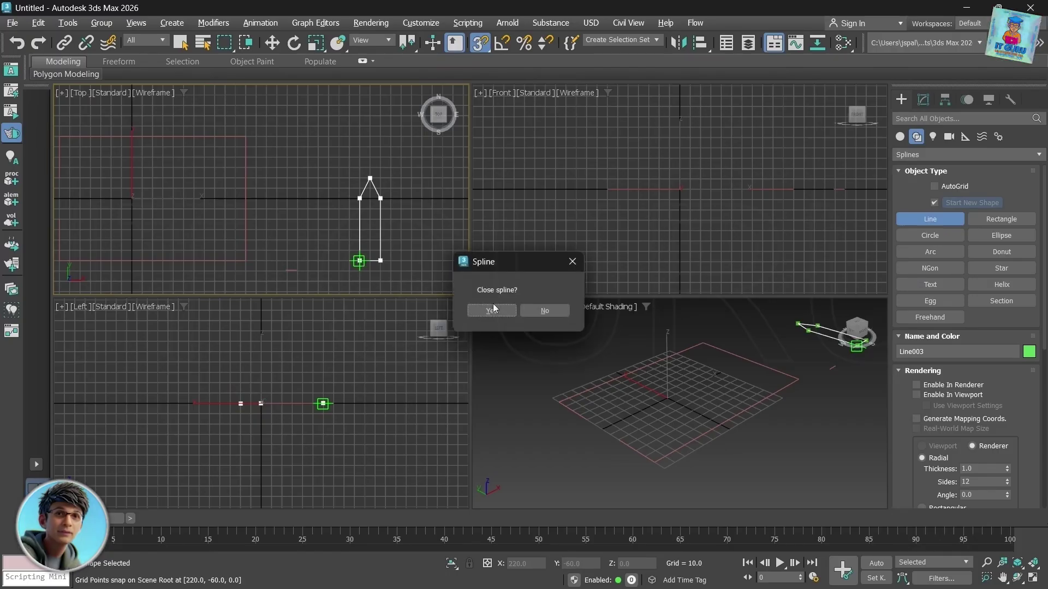
pyautogui.click(495, 306)
pyautogui.scroll(-3, 714, 420)
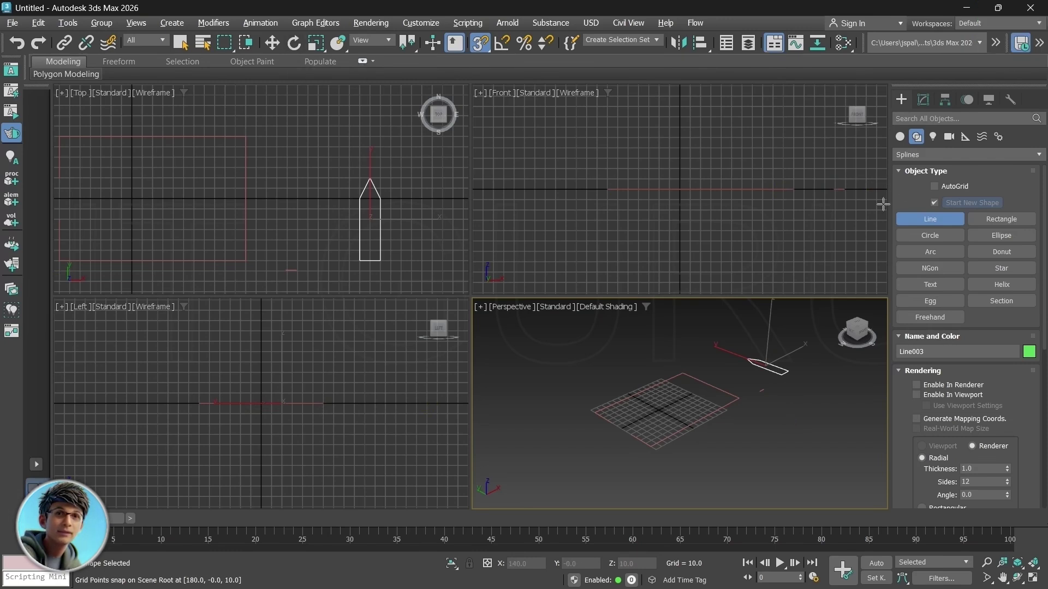
# Apply an Extrude modifier to the picket outline with an amount of 6.5
pyautogui.press('w')
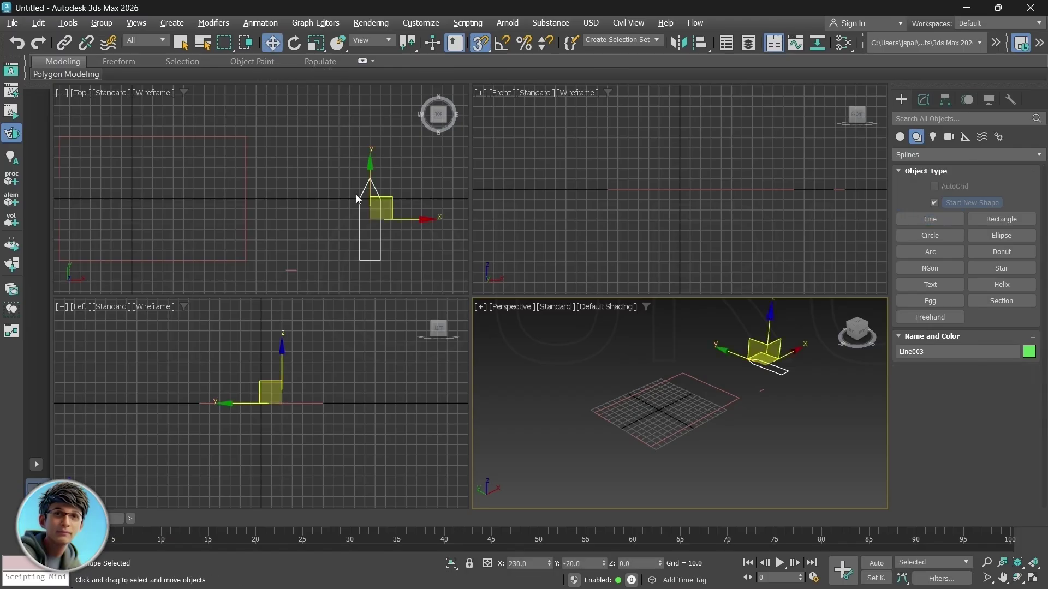
pyautogui.click(922, 98)
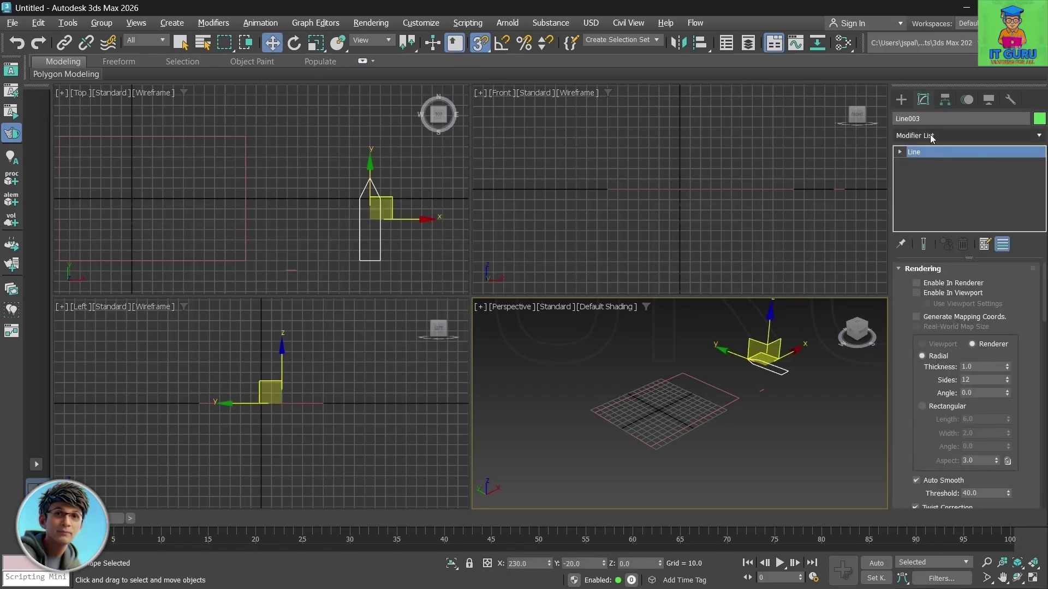
pyautogui.click(930, 135)
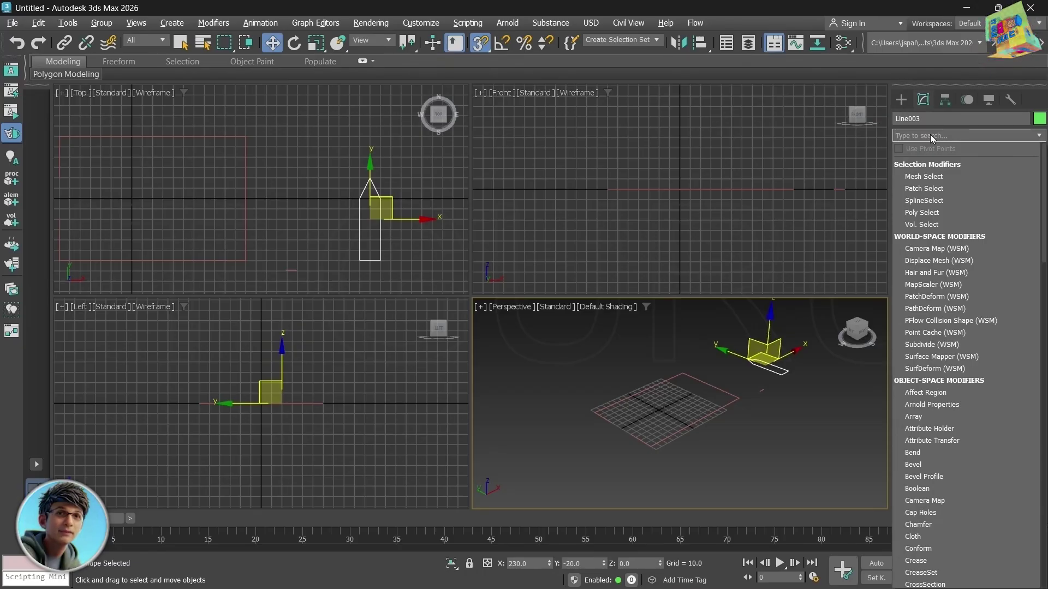
pyautogui.write('ex')
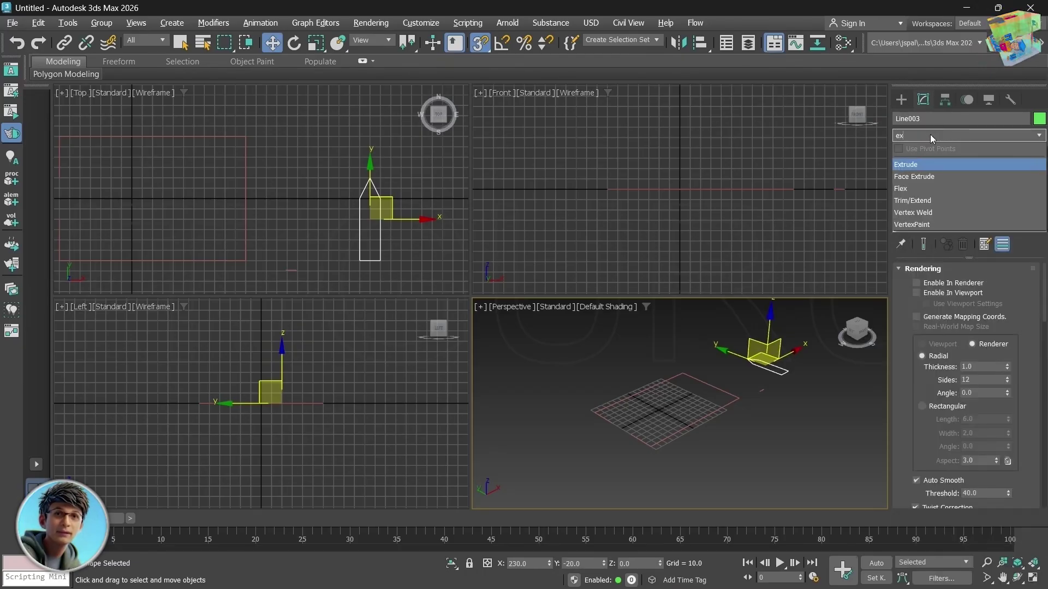
pyautogui.click(912, 165)
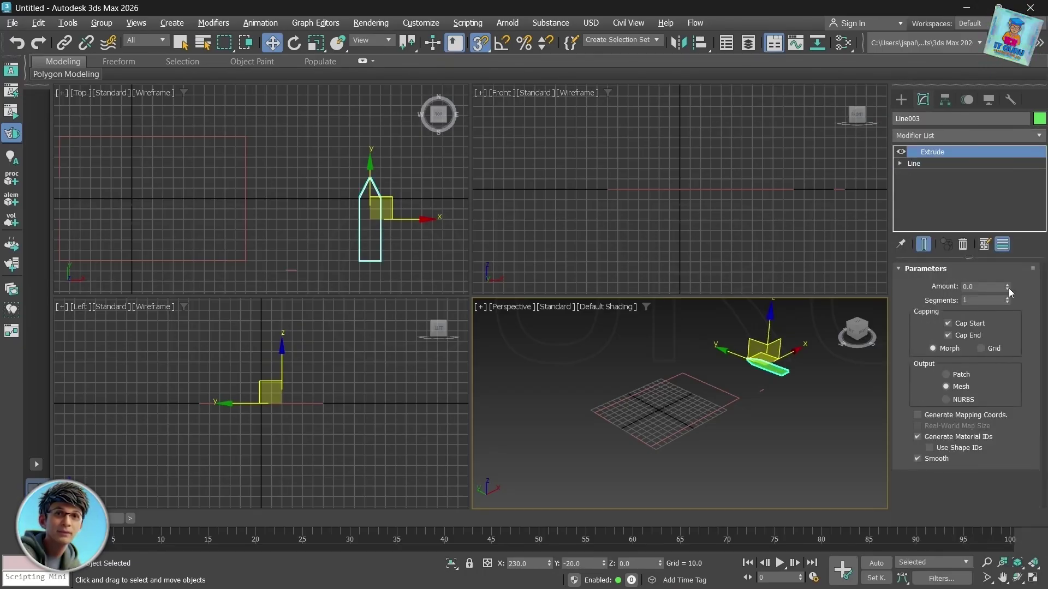
pyautogui.moveTo(1008, 286)
pyautogui.mouseDown()
pyautogui.moveTo(1008, 271)
pyautogui.moveTo(1008, 283)
pyautogui.mouseUp()
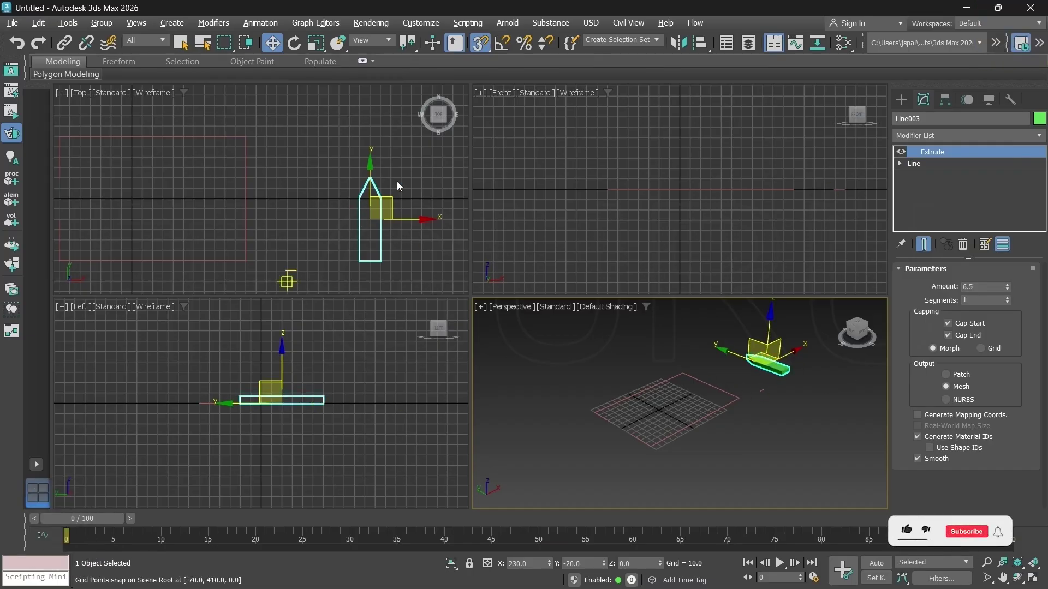
# Select the extruded picket for rotation and set the angle snap increment to 90 degrees in the grid and snap settings
pyautogui.click(900, 100)
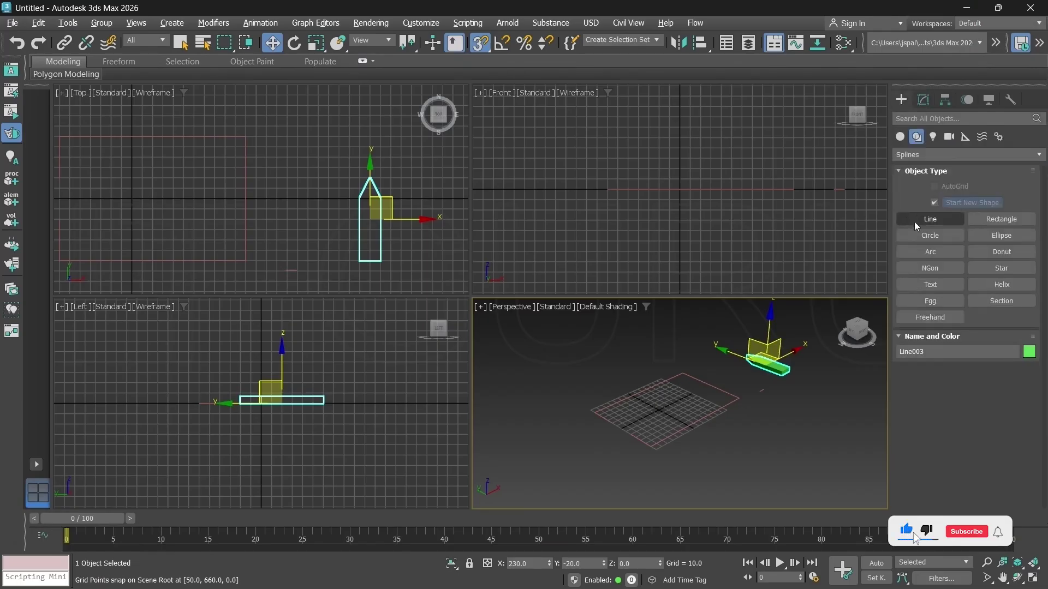
pyautogui.click(900, 137)
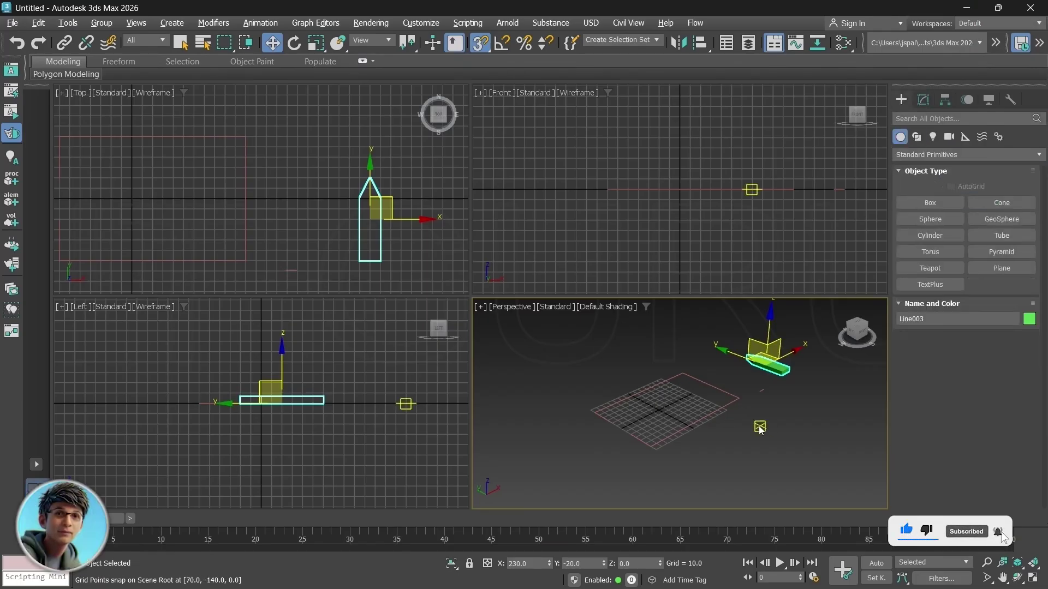
pyautogui.click(779, 379)
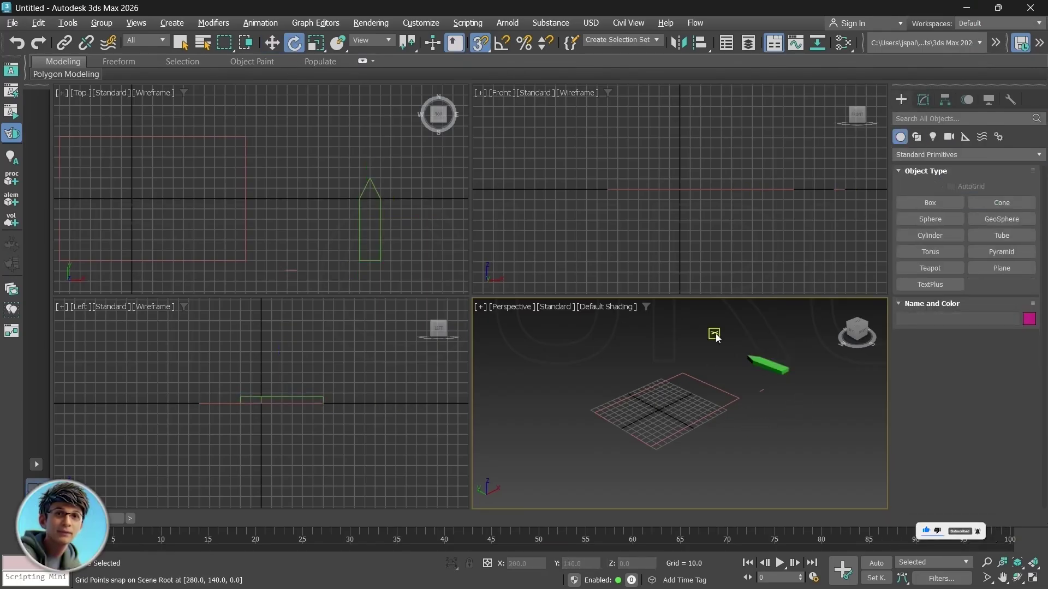
pyautogui.click(770, 362)
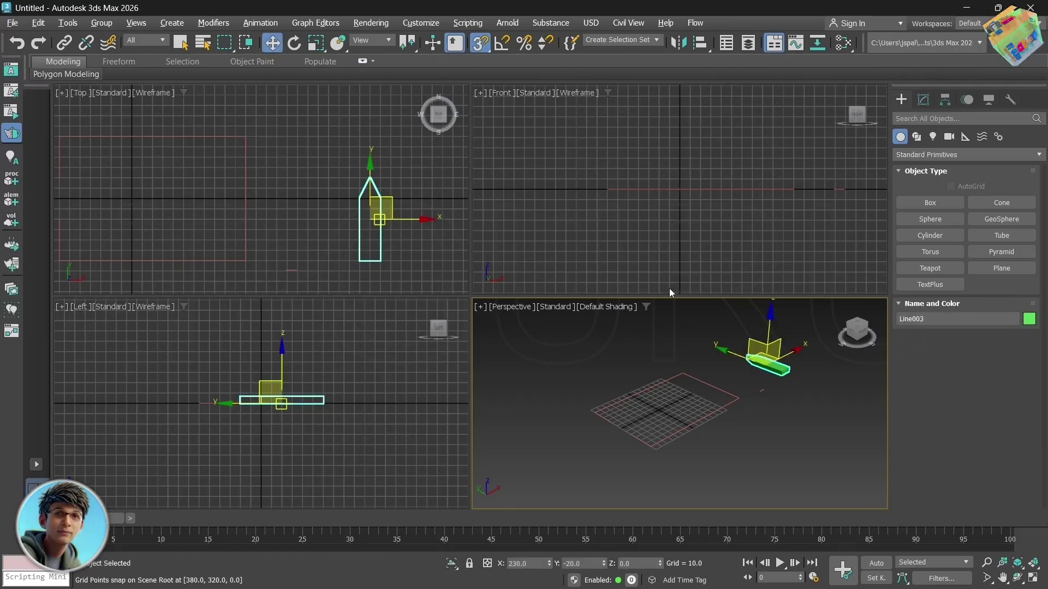
pyautogui.click(294, 43)
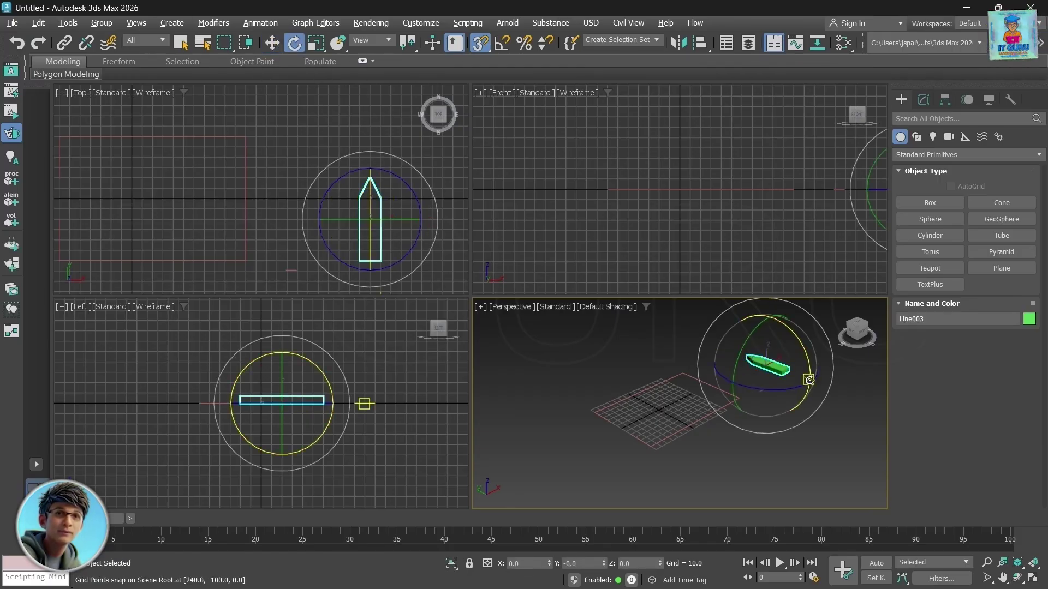
pyautogui.rightClick(499, 46)
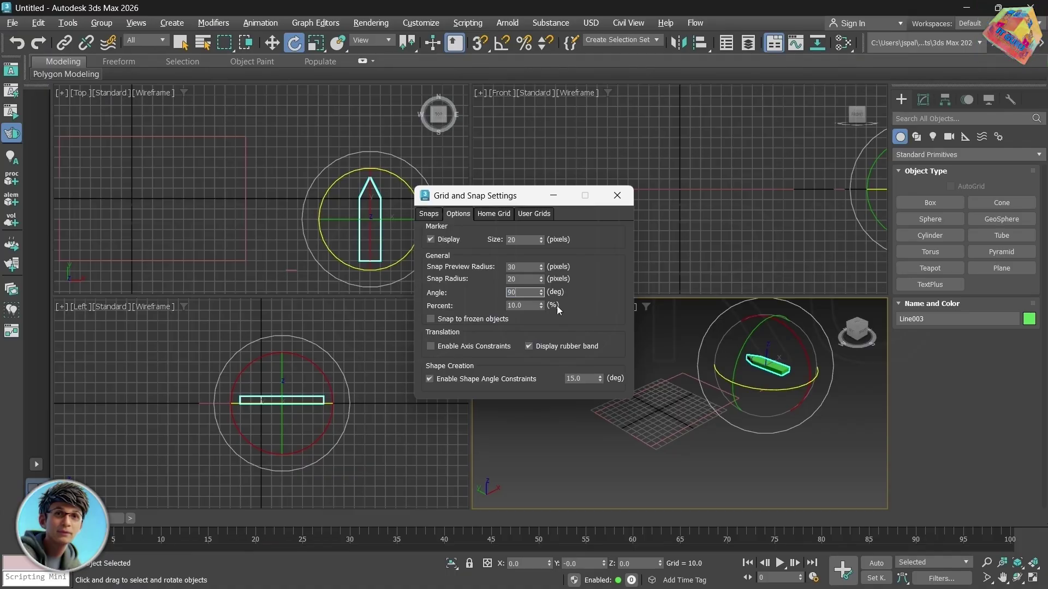
pyautogui.click(617, 196)
# Turn angle snap on and rotate the picket 90 degrees about the X axis so it stands upright
pyautogui.moveTo(788, 328); pyautogui.dragTo(790, 325)
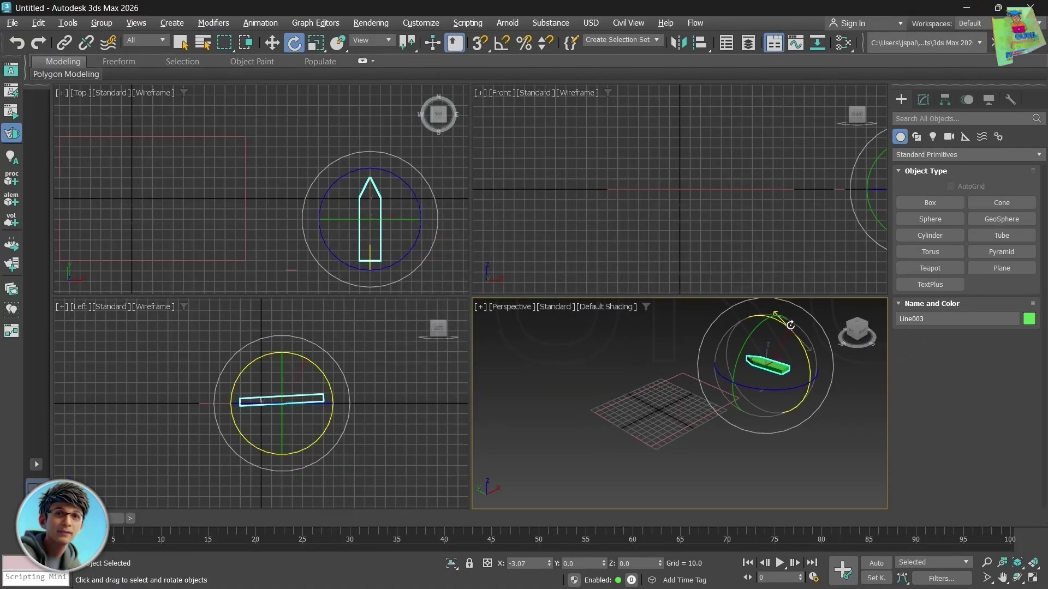
pyautogui.click(499, 43)
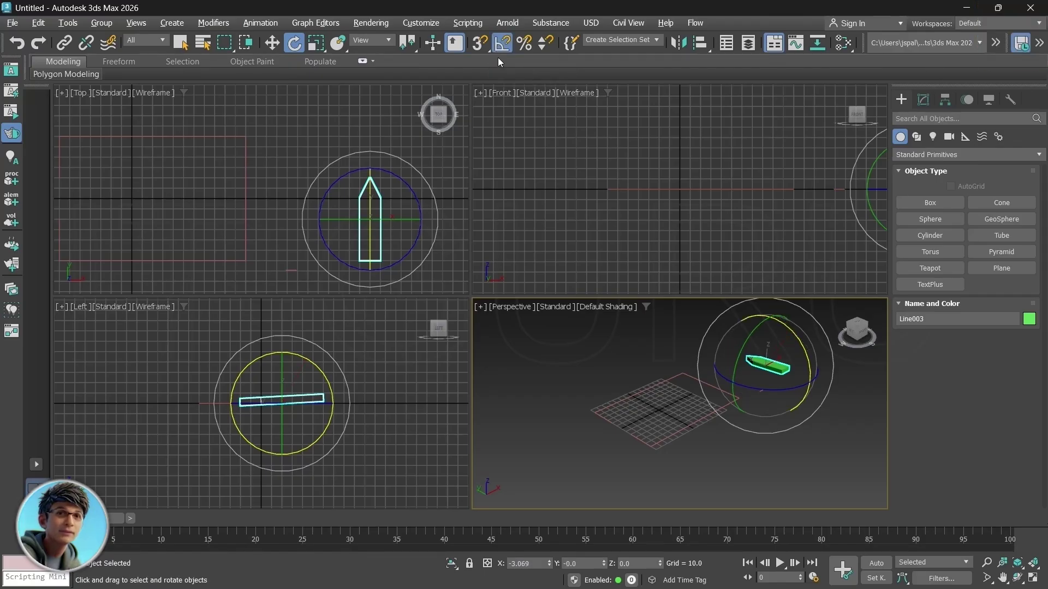
pyautogui.moveTo(794, 337); pyautogui.dragTo(797, 342)
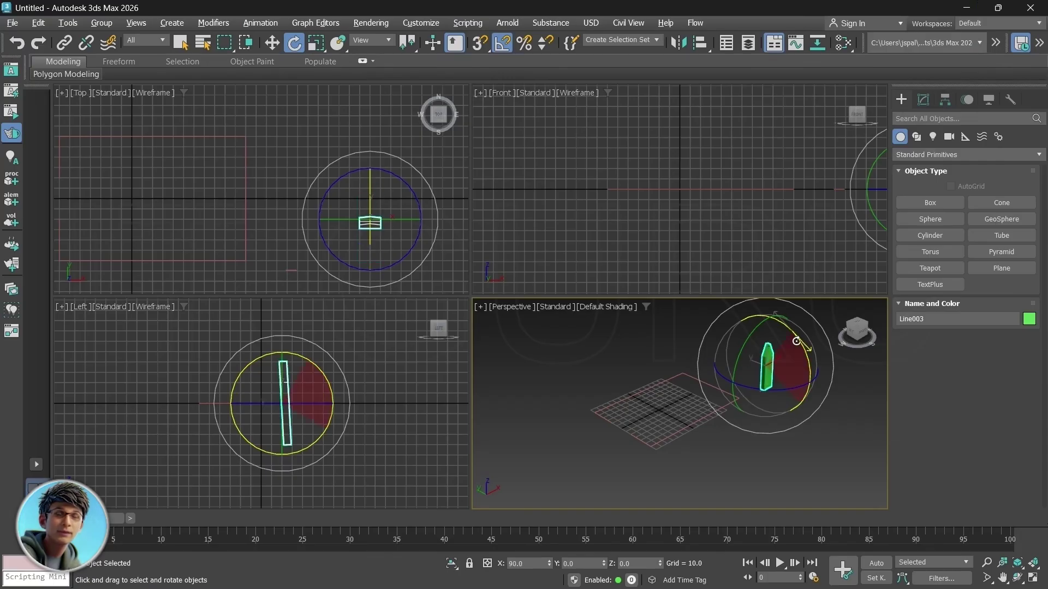
pyautogui.click(757, 457)
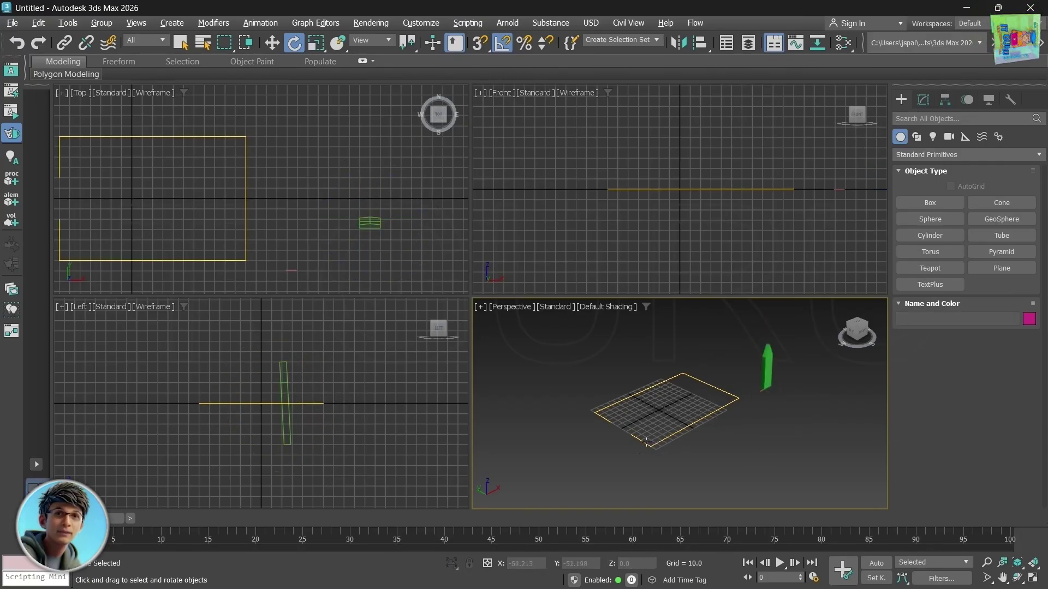
# Preview 33 evenly divided instances of the upright picket along the open rectangular line with the Spacing Tool
pyautogui.click(768, 369)
pyautogui.press('w')
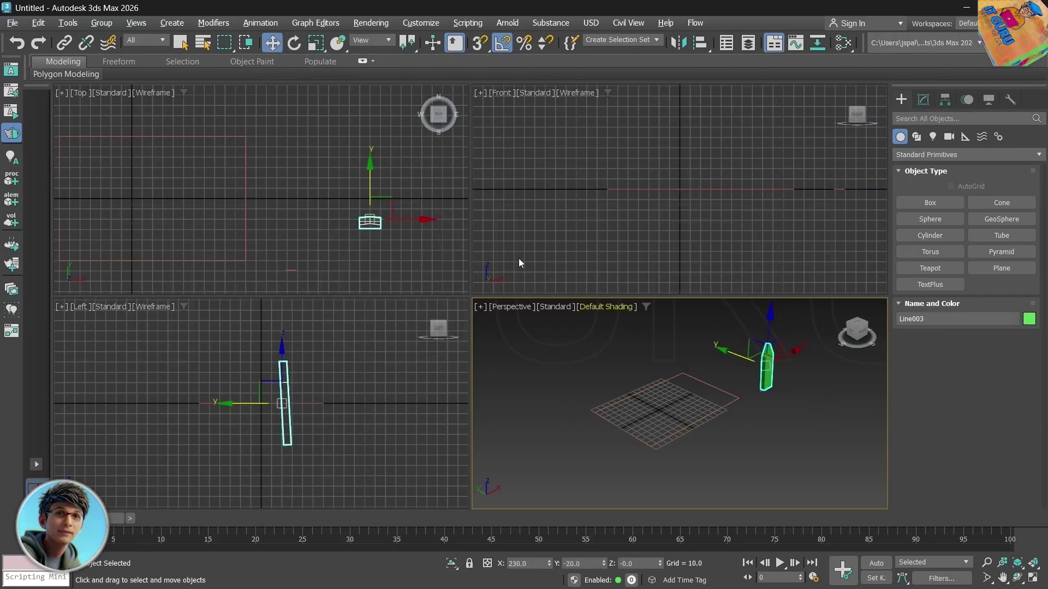
pyautogui.click(58, 25)
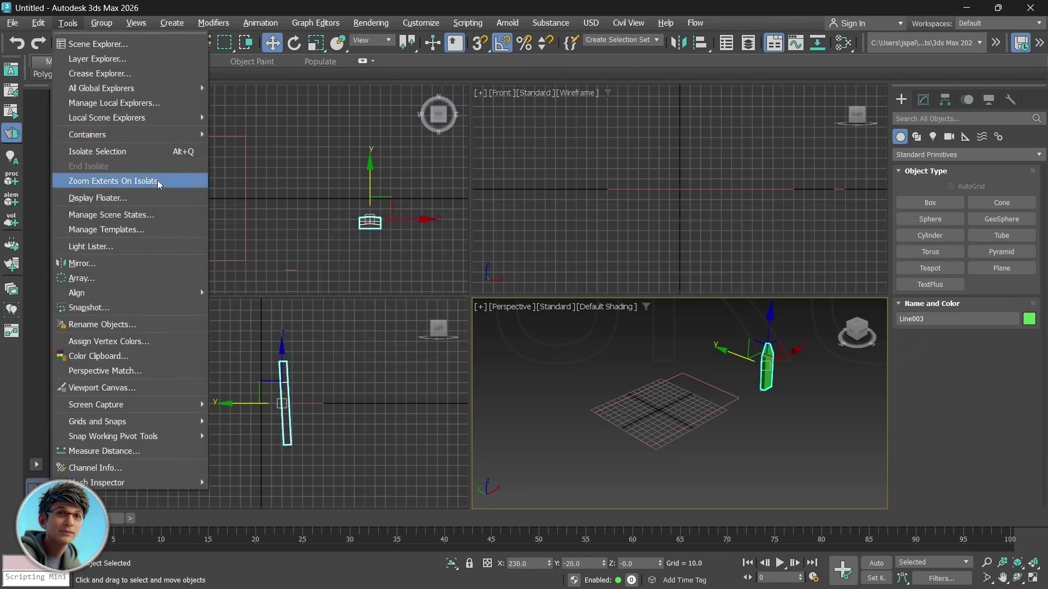
pyautogui.moveTo(131, 292)
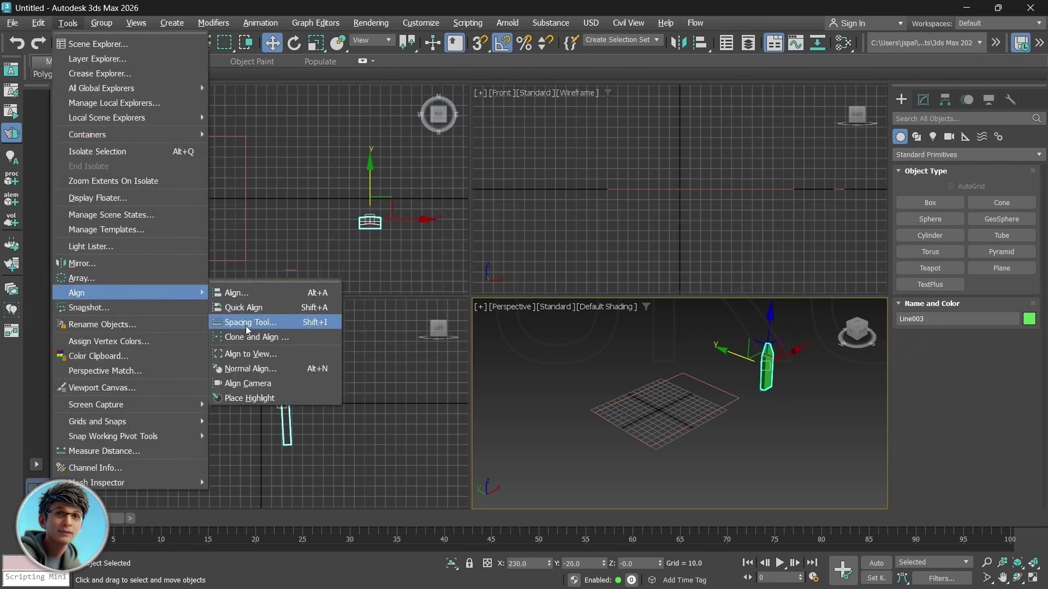
pyautogui.click(247, 326)
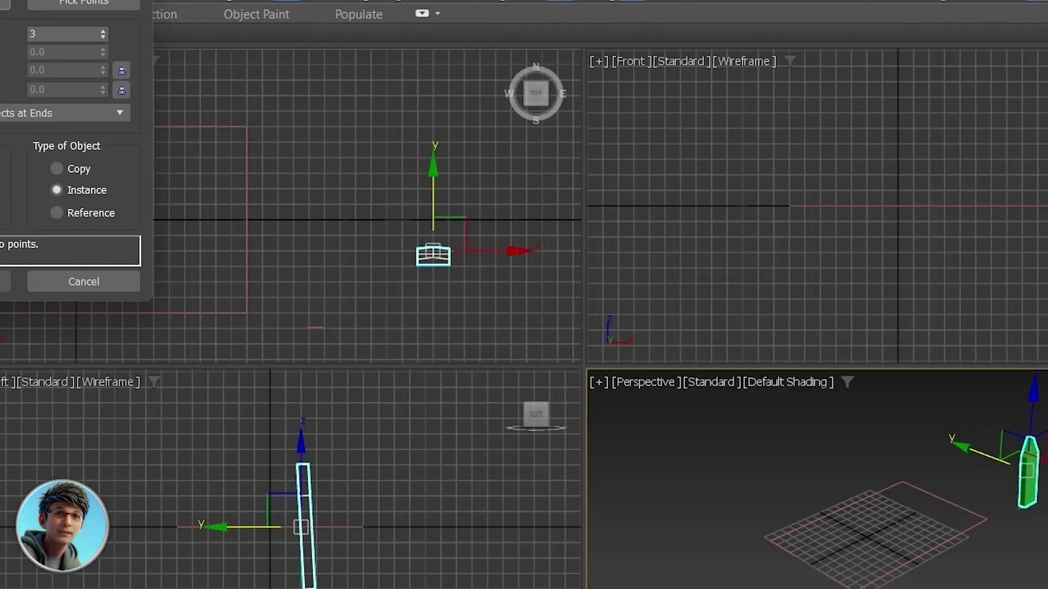
pyautogui.moveTo(0, 0); pyautogui.dragTo(98, 25)
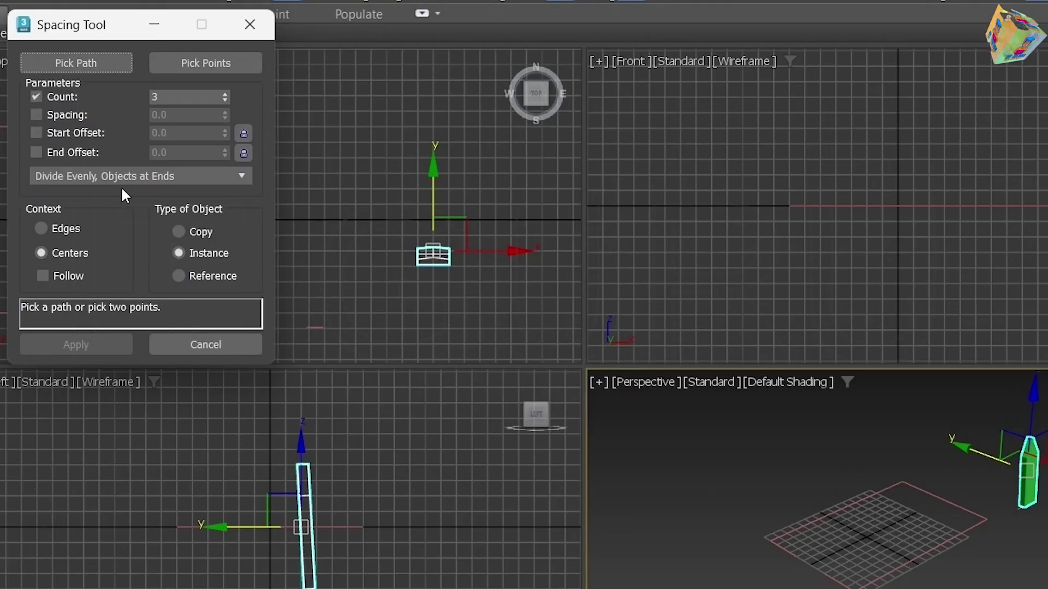
pyautogui.click(88, 62)
pyautogui.click(847, 584)
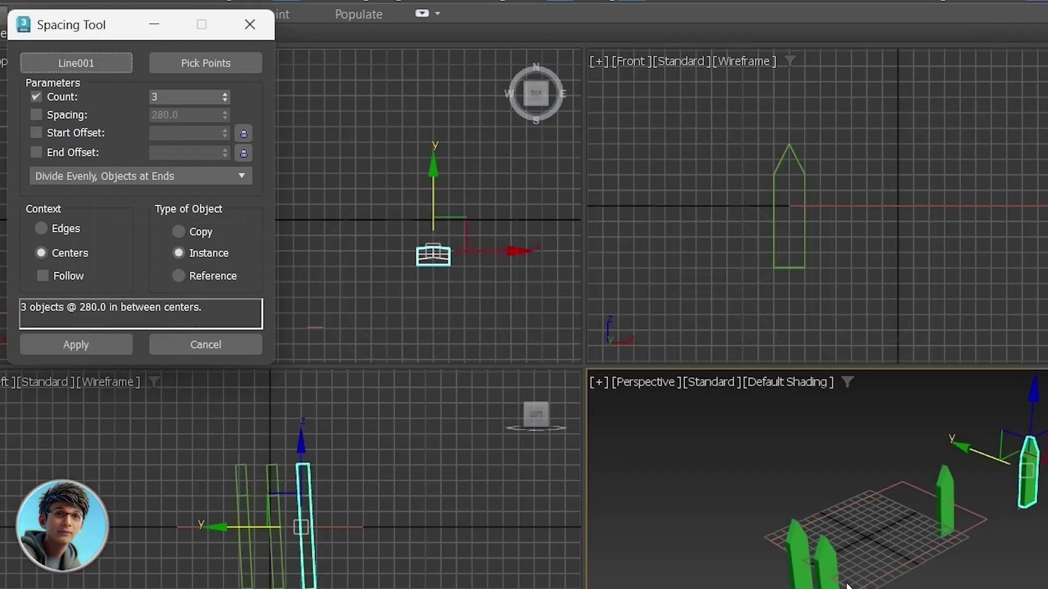
pyautogui.moveTo(224, 94); pyautogui.dragTo(230, 69)
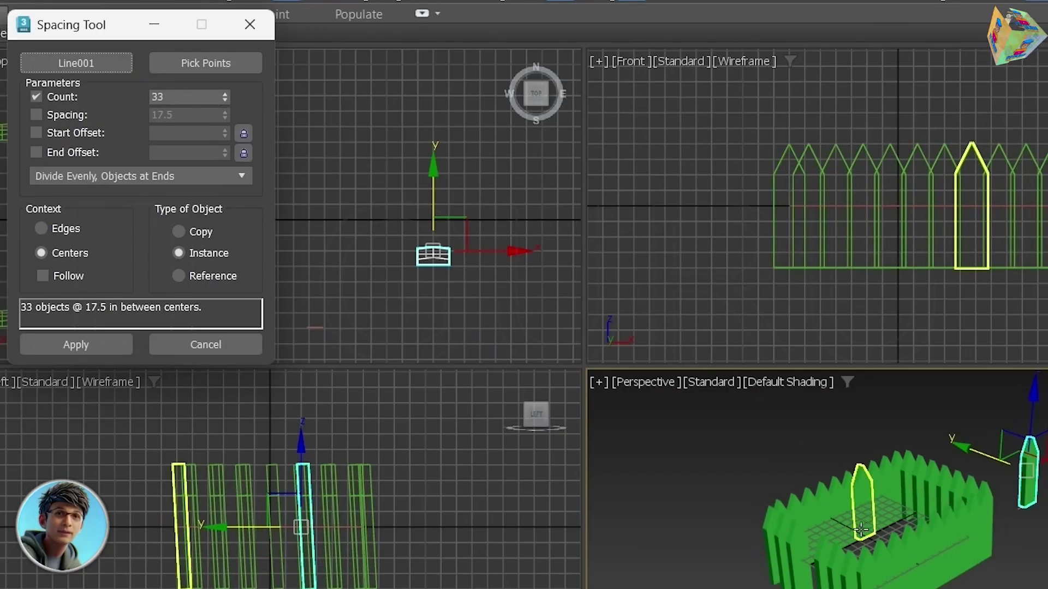
pyautogui.moveTo(895, 480)
pyautogui.keyDown('alt'); pyautogui.mouseDown(button='middle')
pyautogui.moveTo(873, 470)
pyautogui.moveTo(914, 483)
pyautogui.moveTo(878, 470)
pyautogui.moveTo(898, 479)
pyautogui.mouseUp(button='middle'); pyautogui.keyUp('alt')
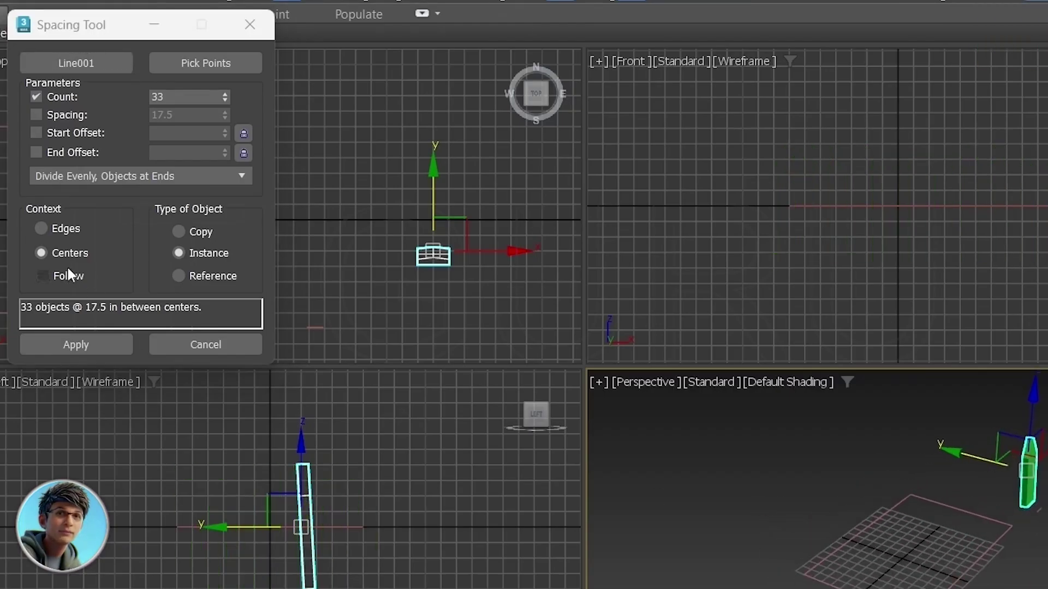
pyautogui.click(828, 583)
pyautogui.click(821, 553)
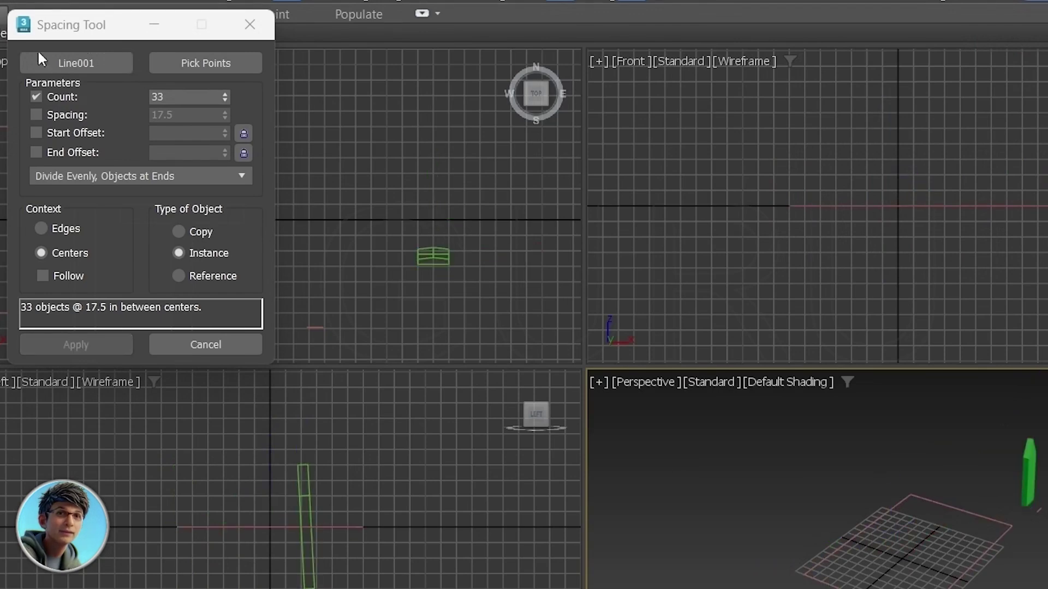
pyautogui.click(833, 585)
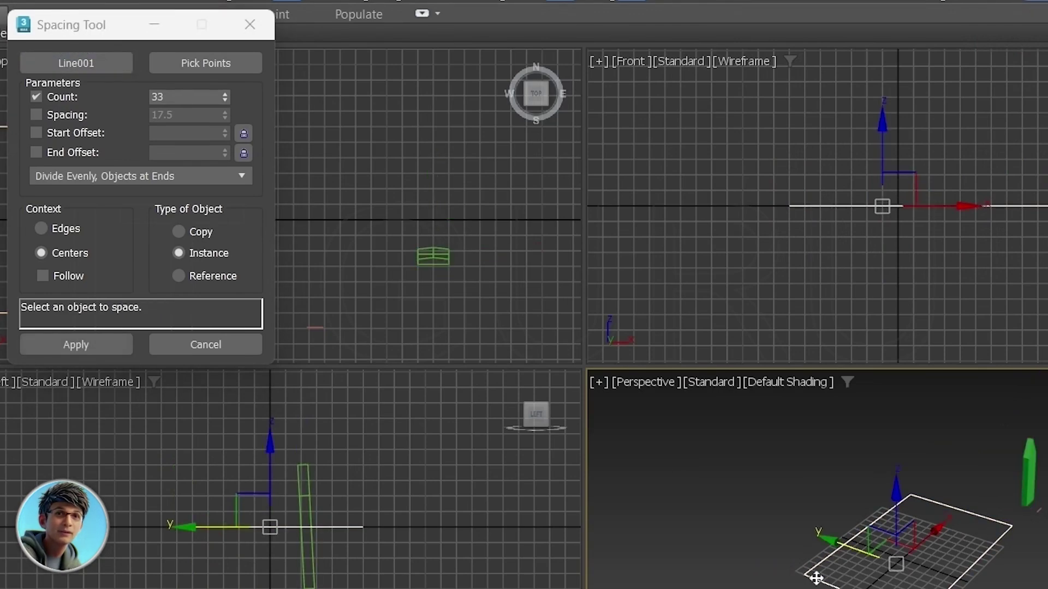
pyautogui.click(183, 96)
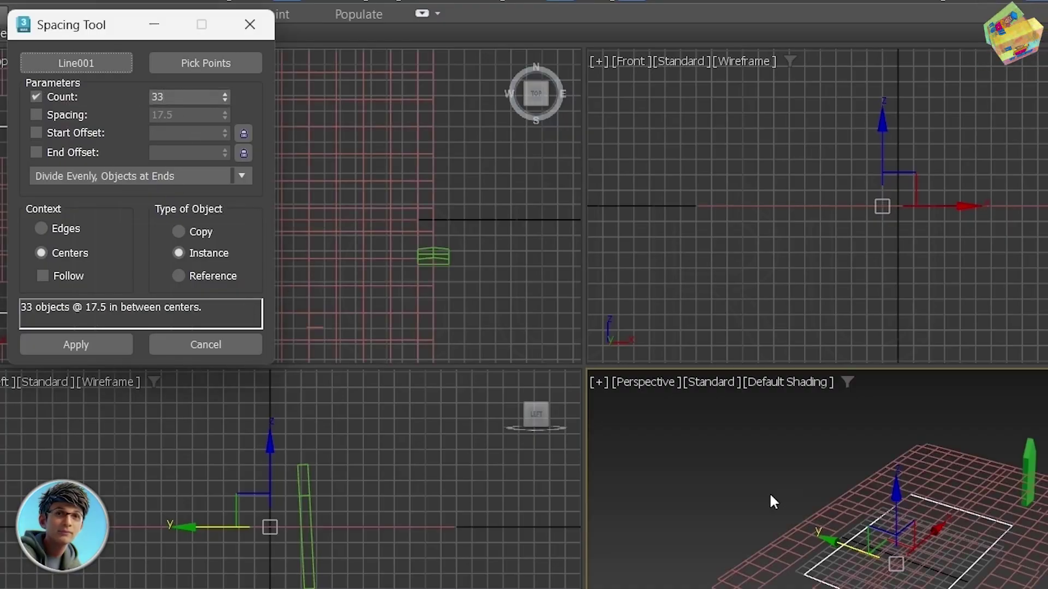
pyautogui.click(791, 492)
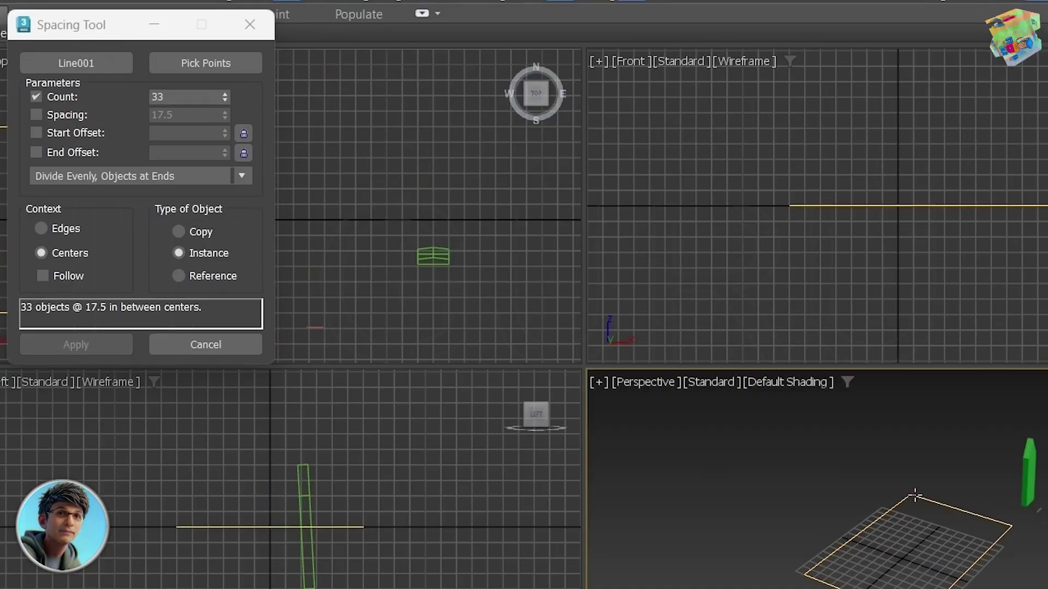
pyautogui.click(244, 29)
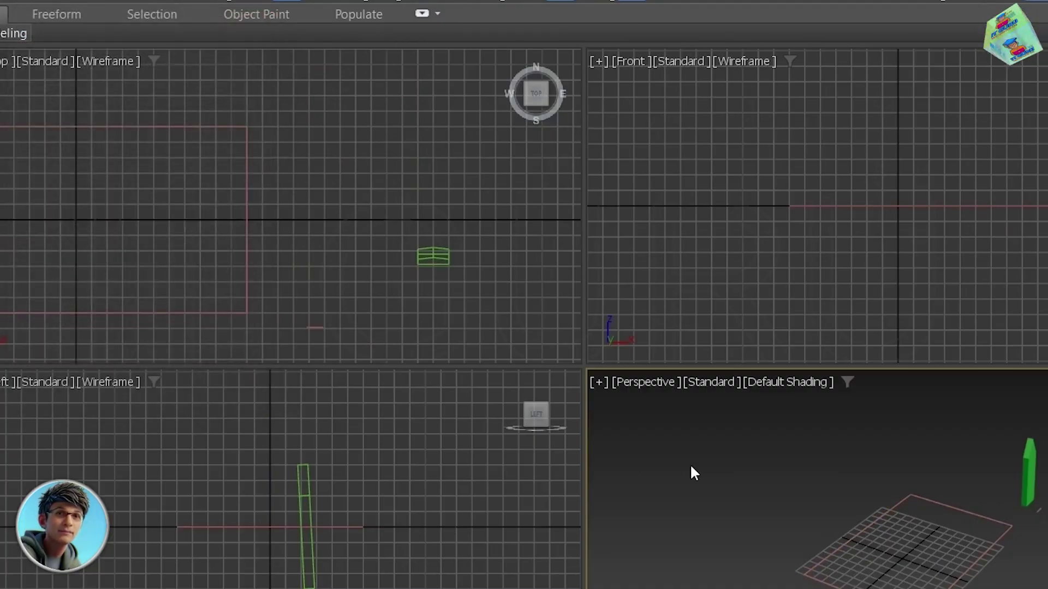
# Select the upright picket again, reopen the Spacing Tool and pick the open rectangular line as the path
pyautogui.click(1028, 472)
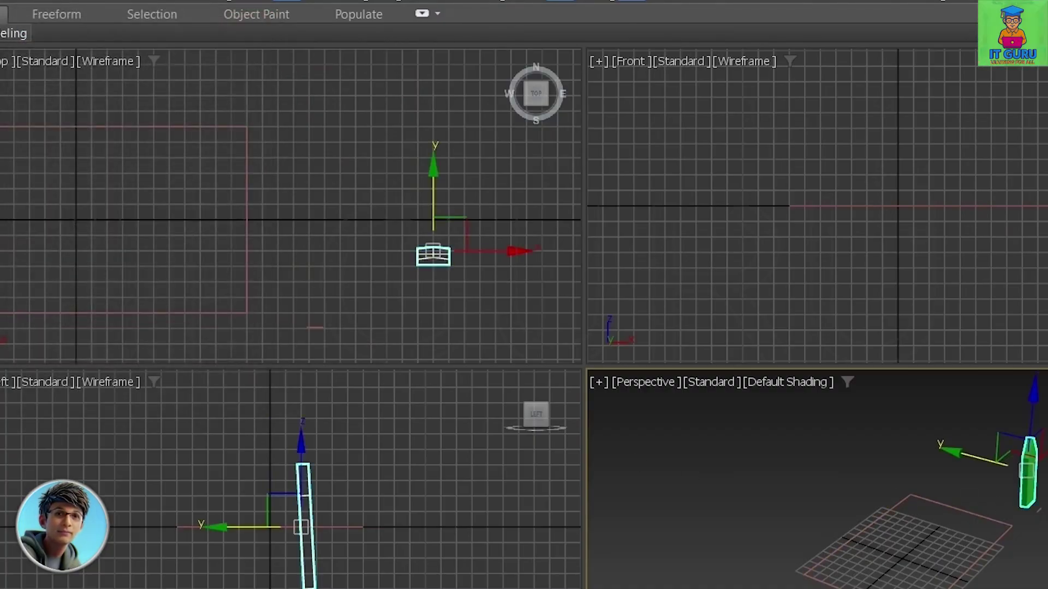
pyautogui.click(6, 1)
pyautogui.moveTo(163, 361)
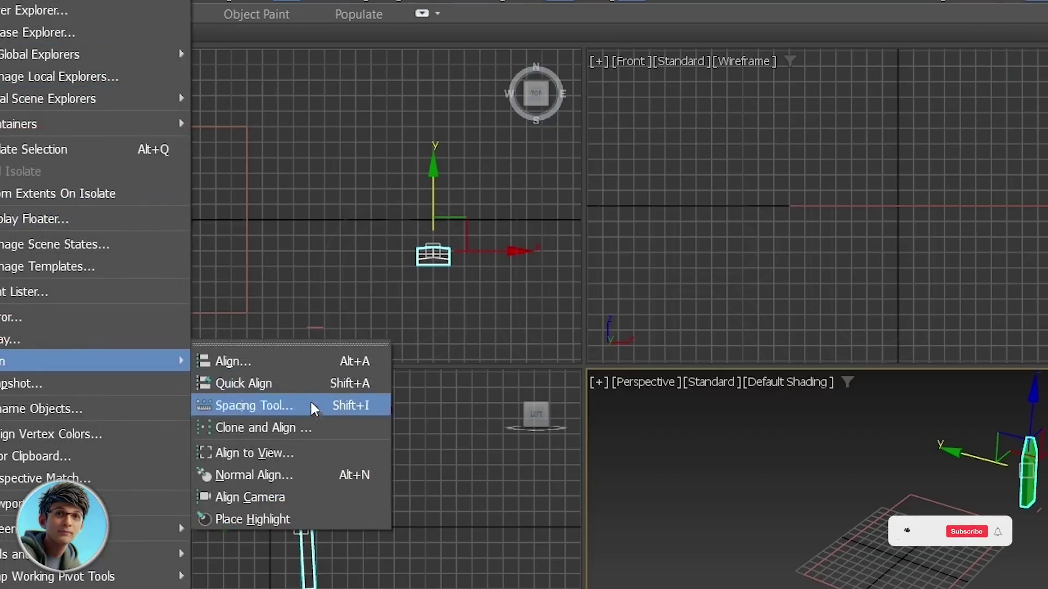
pyautogui.click(240, 410)
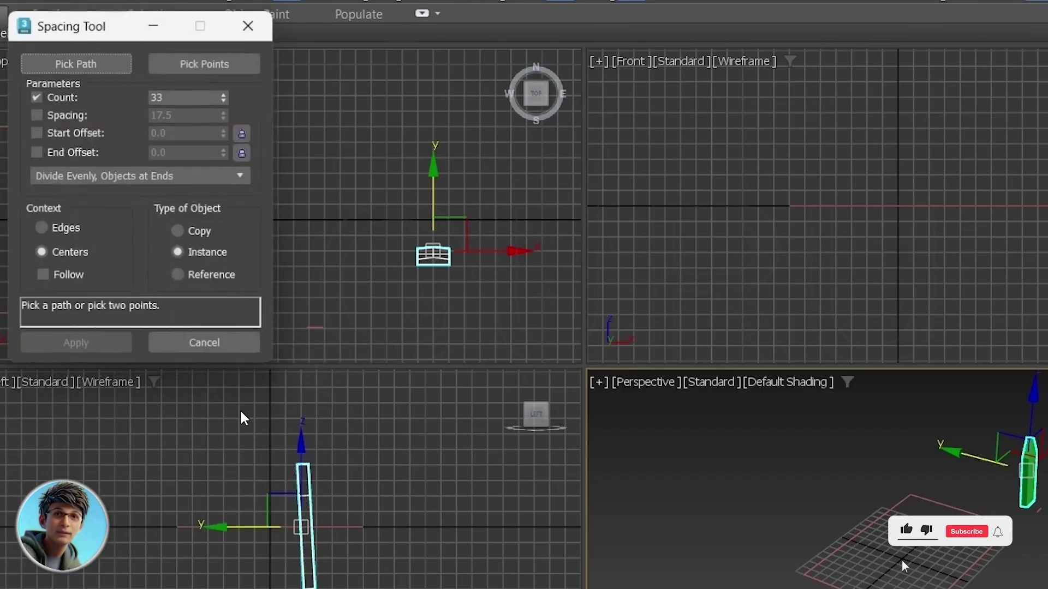
pyautogui.click(103, 68)
pyautogui.click(854, 537)
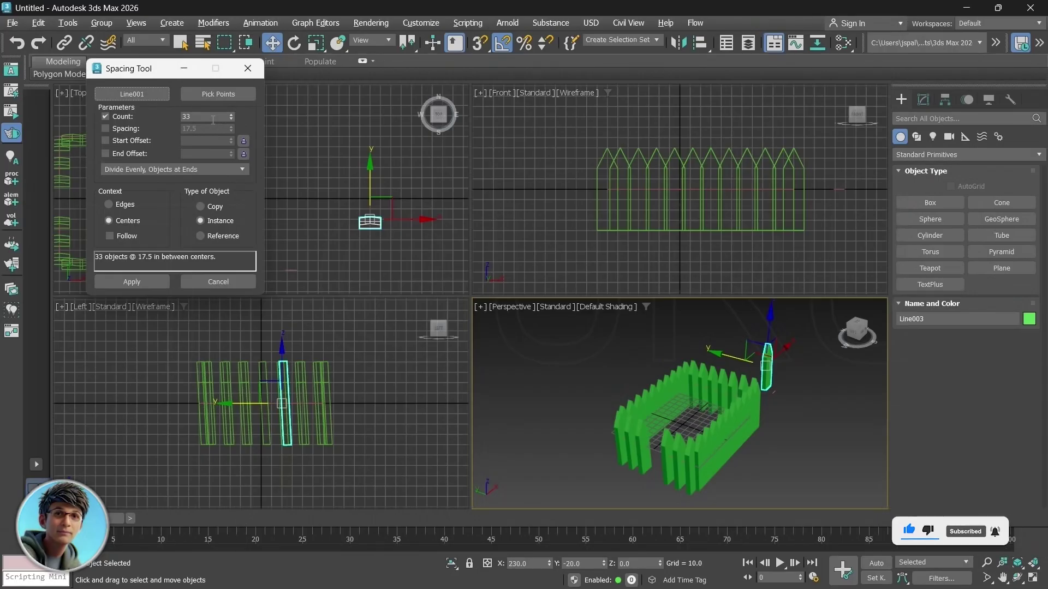
# Set the count to 37 and apply the evenly divided picket instances along the path
pyautogui.click(231, 114)
pyautogui.click(231, 114)
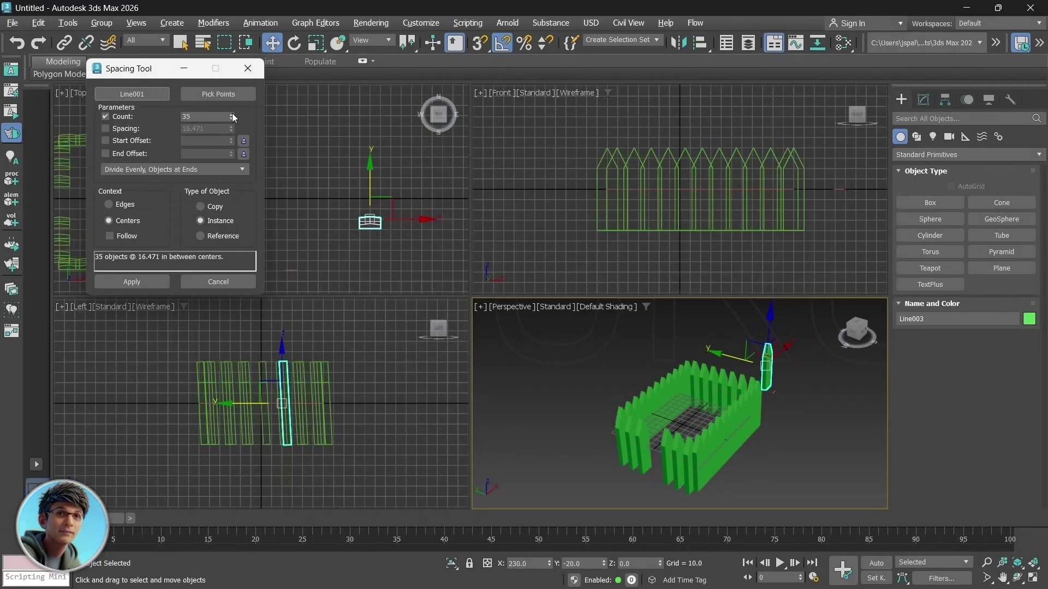
pyautogui.click(231, 114)
pyautogui.click(231, 114)
pyautogui.click(232, 114)
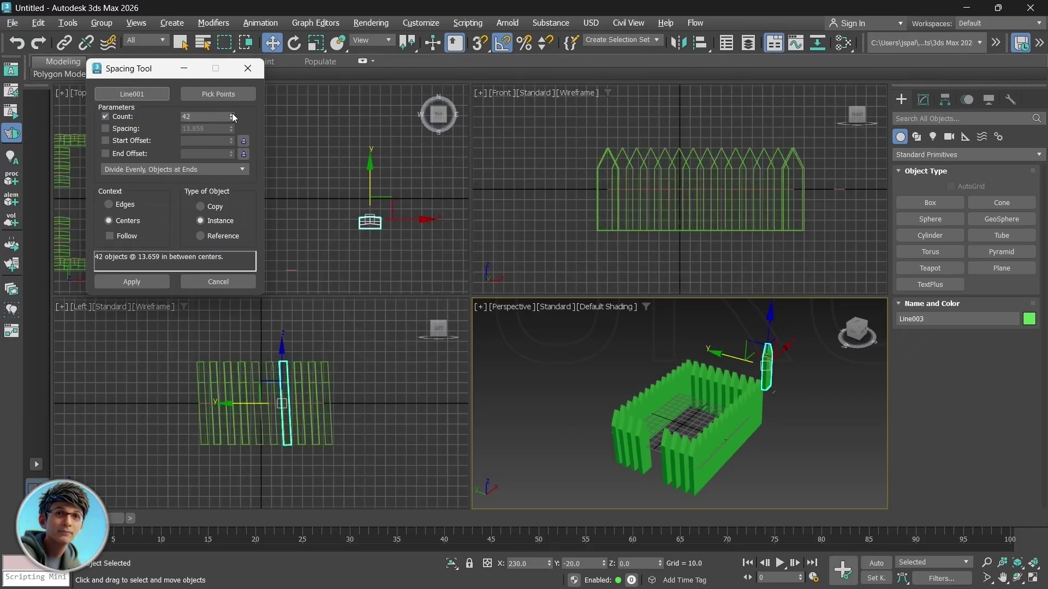
pyautogui.click(231, 119)
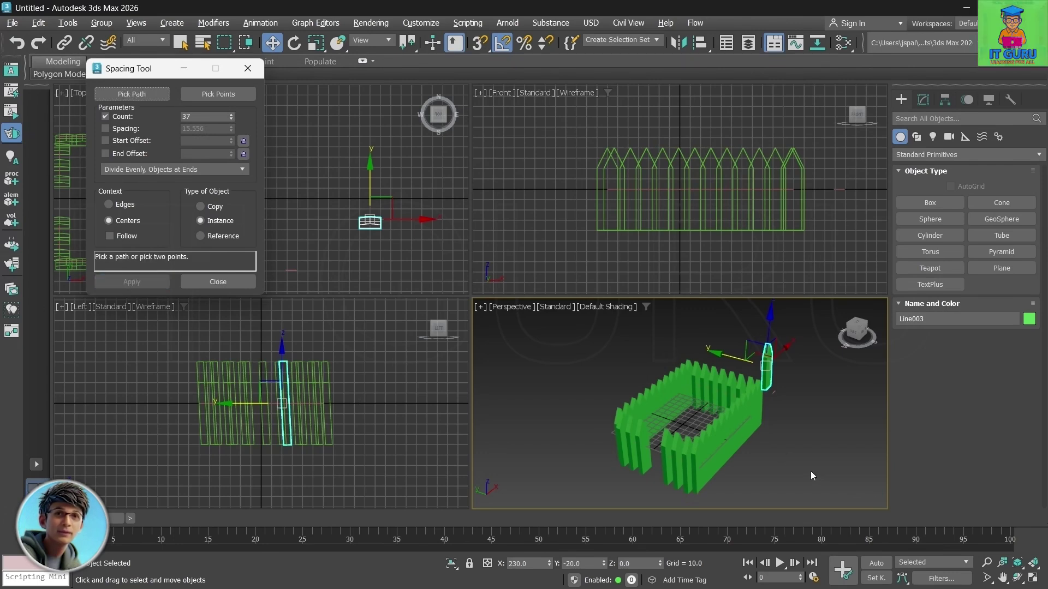
# Inspect one of the spaced pickets, close the Spacing Tool and undo the distributed copies
pyautogui.keyDown('alt'); pyautogui.moveTo(810, 470); pyautogui.dragTo(706, 450, button='middle'); pyautogui.keyUp('alt')
pyautogui.click(694, 452)
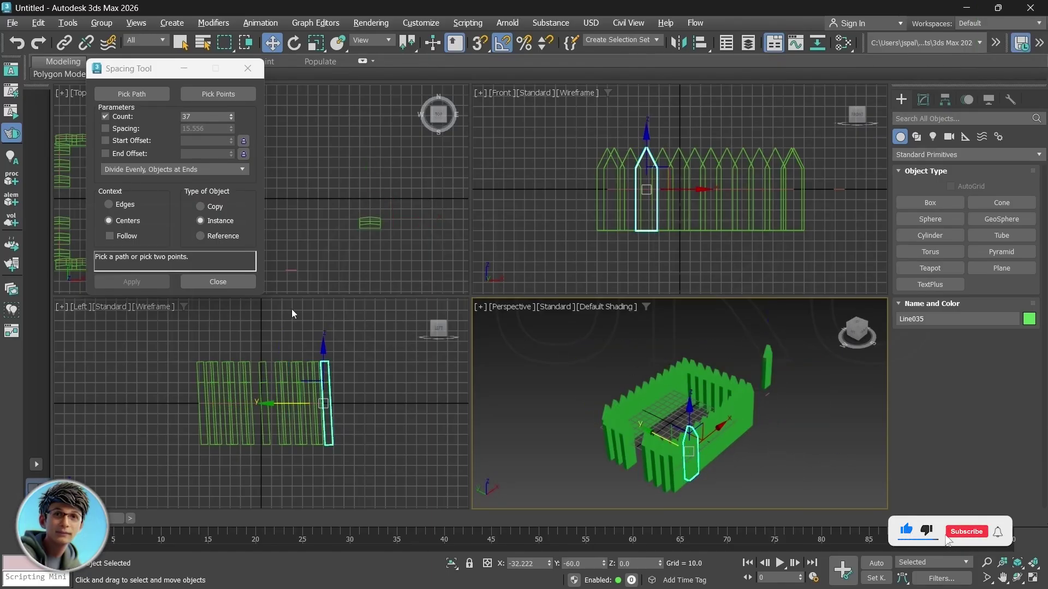
pyautogui.click(230, 282)
pyautogui.hotkey('ctrl', 'z')
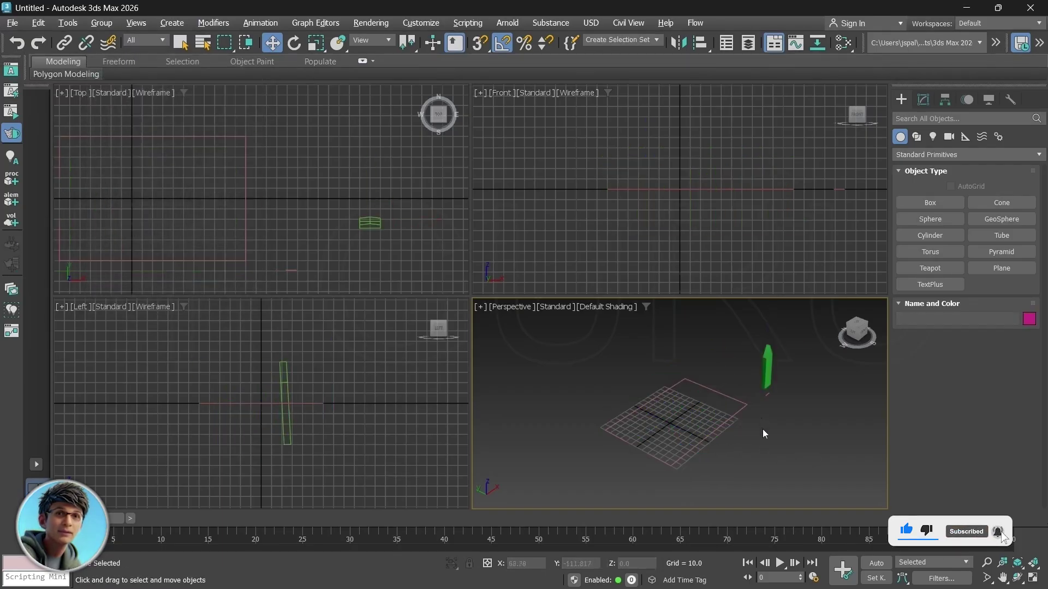
# Reopen the Spacing Tool for the original picket and pick the open rectangular line to preview 37 instances along it
pyautogui.click(769, 379)
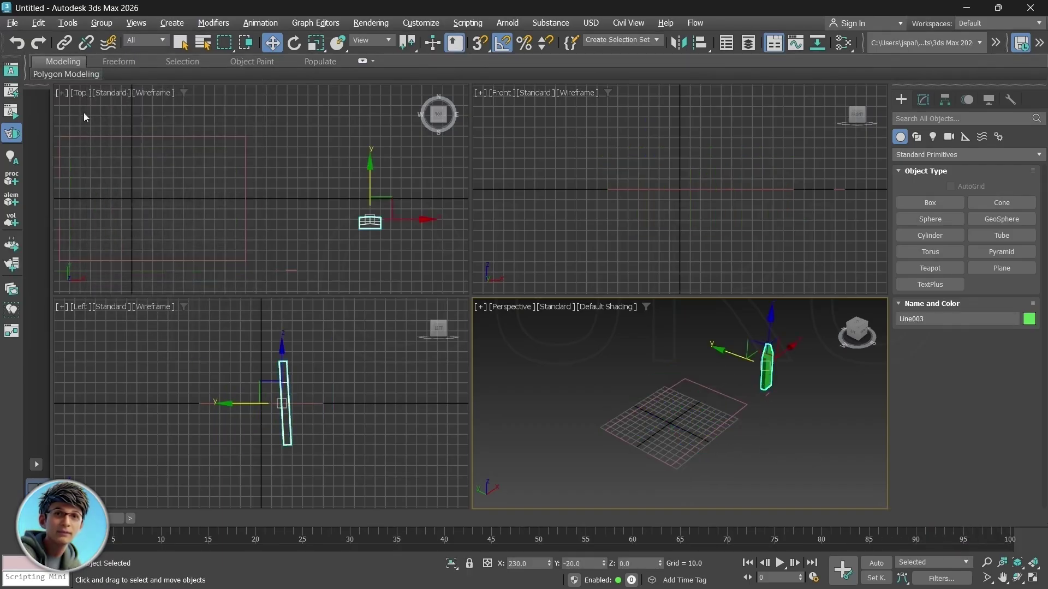
pyautogui.click(68, 22)
pyautogui.moveTo(164, 293)
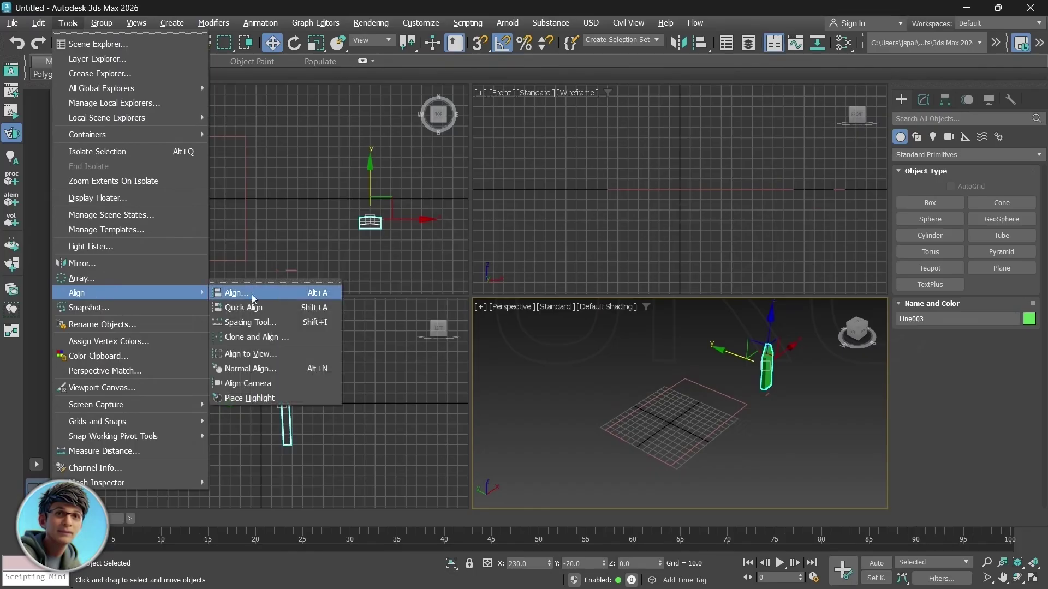
pyautogui.click(244, 322)
pyautogui.click(132, 94)
pyautogui.click(612, 421)
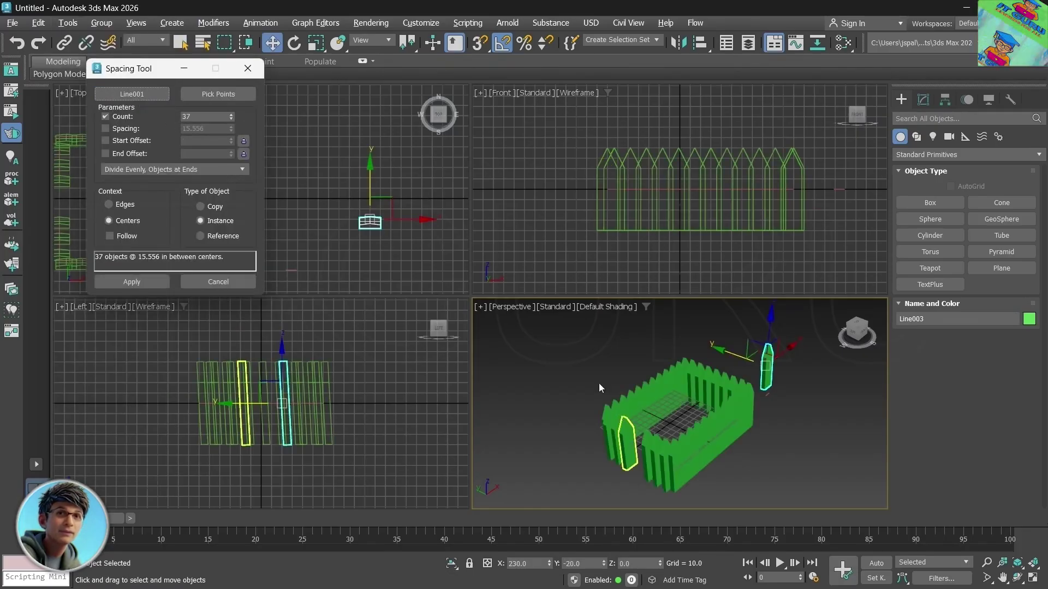
# Set the count to 26, apply the evenly divided picket instances along the path and close the Spacing Tool
pyautogui.moveTo(230, 119); pyautogui.dragTo(230, 119)
pyautogui.click(230, 119)
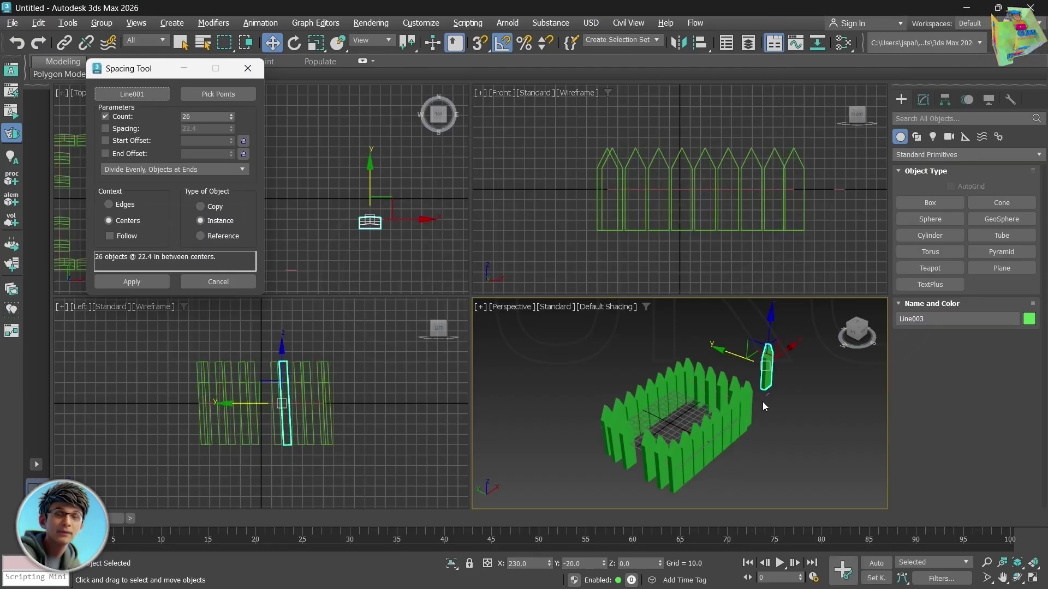
pyautogui.click(143, 279)
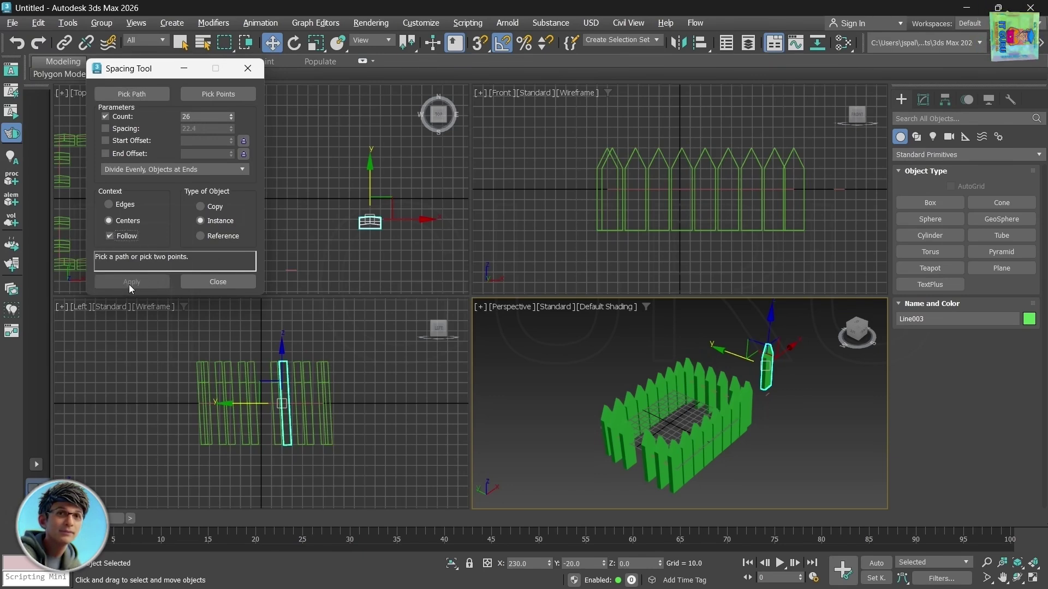
pyautogui.click(212, 282)
pyautogui.click(761, 479)
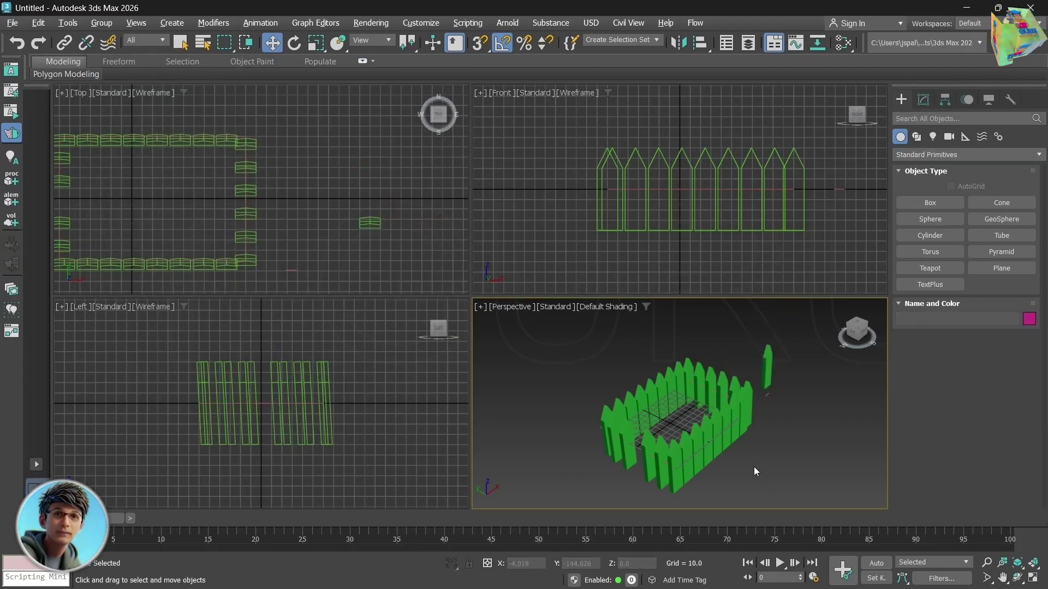
# Enable viewport and renderer display for the open rectangular path line, with a radial thickness of 1.56
pyautogui.scroll(3, 748, 467)
pyautogui.keyDown('alt'); pyautogui.moveTo(726, 461); pyautogui.dragTo(680, 452, button='middle'); pyautogui.keyUp('alt')
pyautogui.click(660, 413)
pyautogui.click(658, 413)
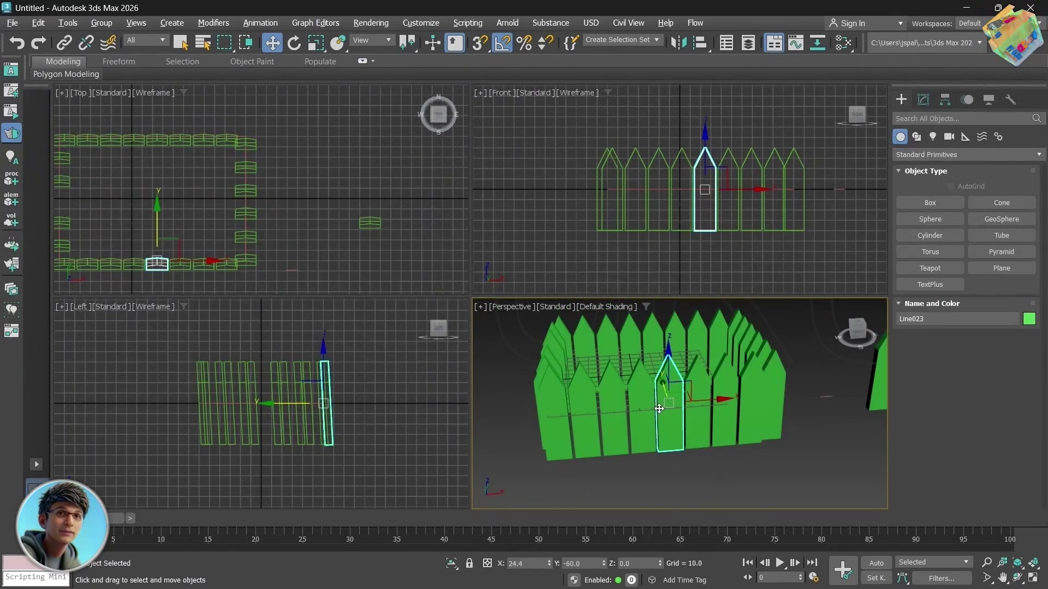
pyautogui.click(669, 190)
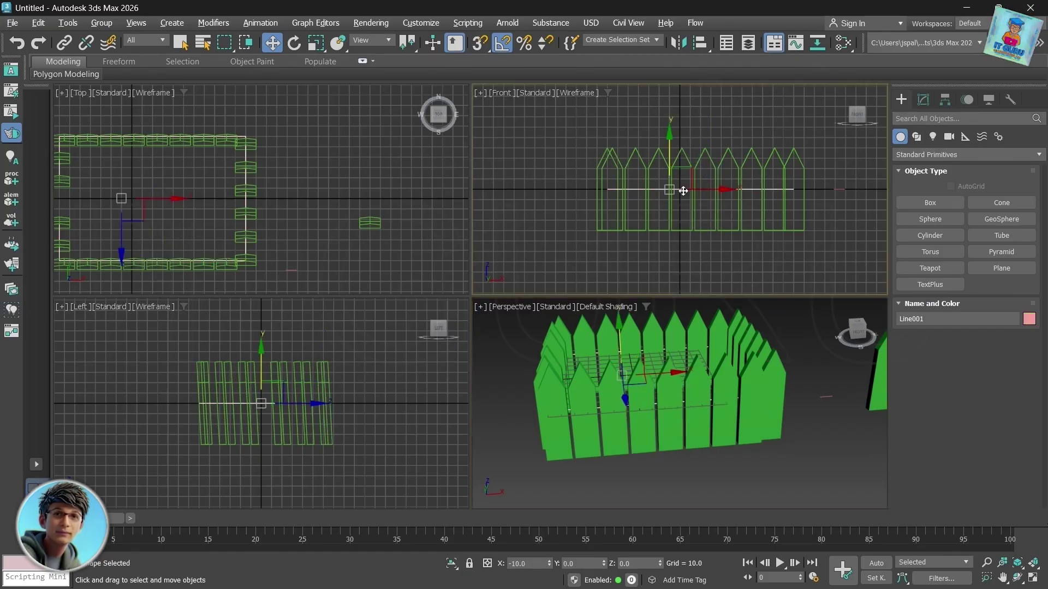
pyautogui.click(923, 99)
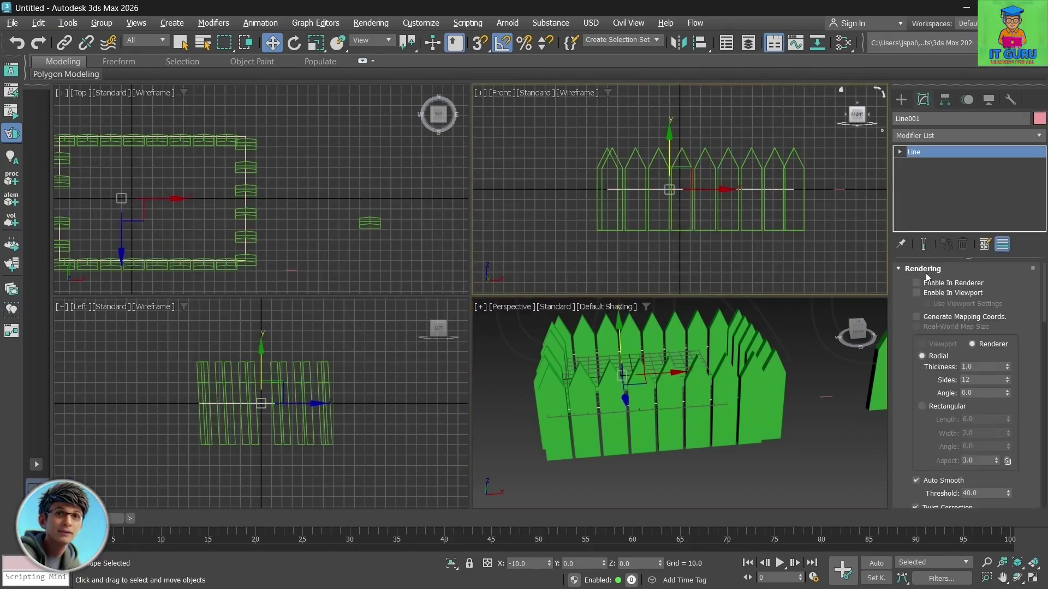
pyautogui.click(917, 292)
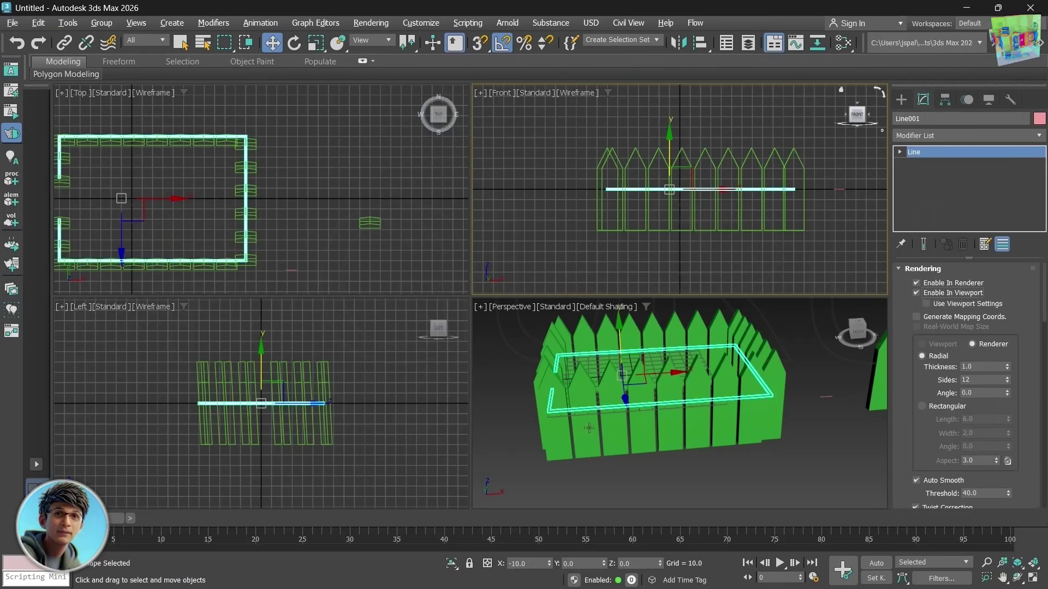
pyautogui.moveTo(1008, 367); pyautogui.dragTo(1015, 350)
pyautogui.click(548, 182)
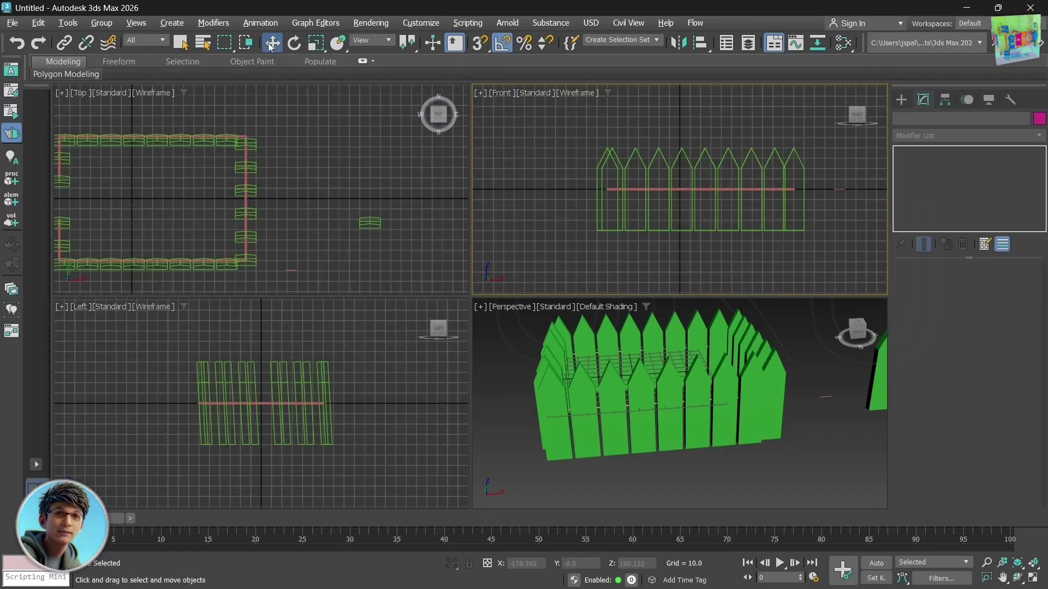
# Clone the rail line straight down to a second level near the base of the pickets and inspect the fence
pyautogui.click(676, 189)
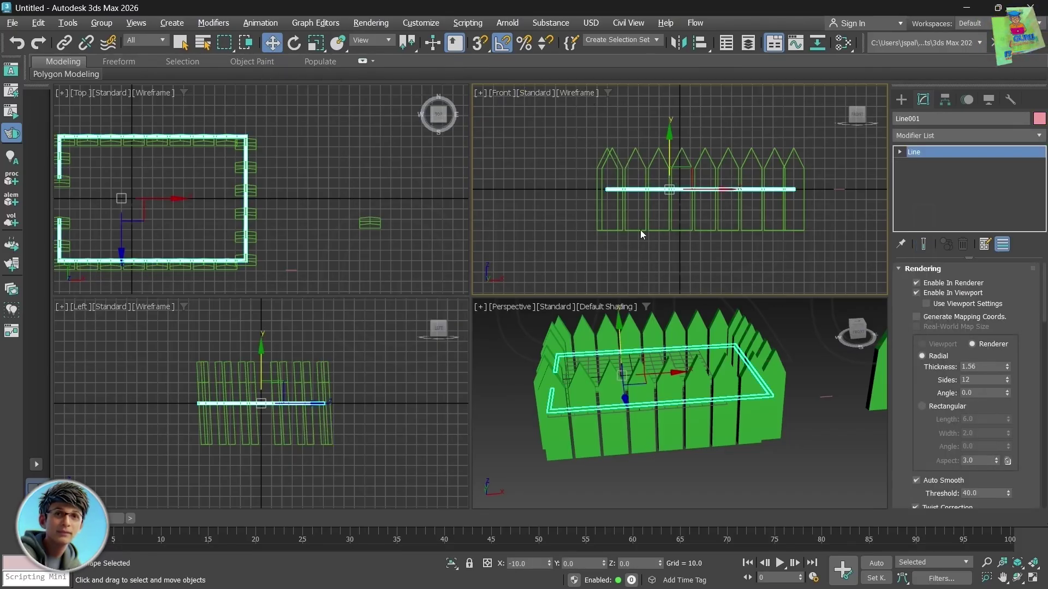
pyautogui.keyDown('shift'); pyautogui.moveTo(670, 139); pyautogui.dragTo(675, 171); pyautogui.keyUp('shift')
pyautogui.click(527, 358)
pyautogui.click(737, 271)
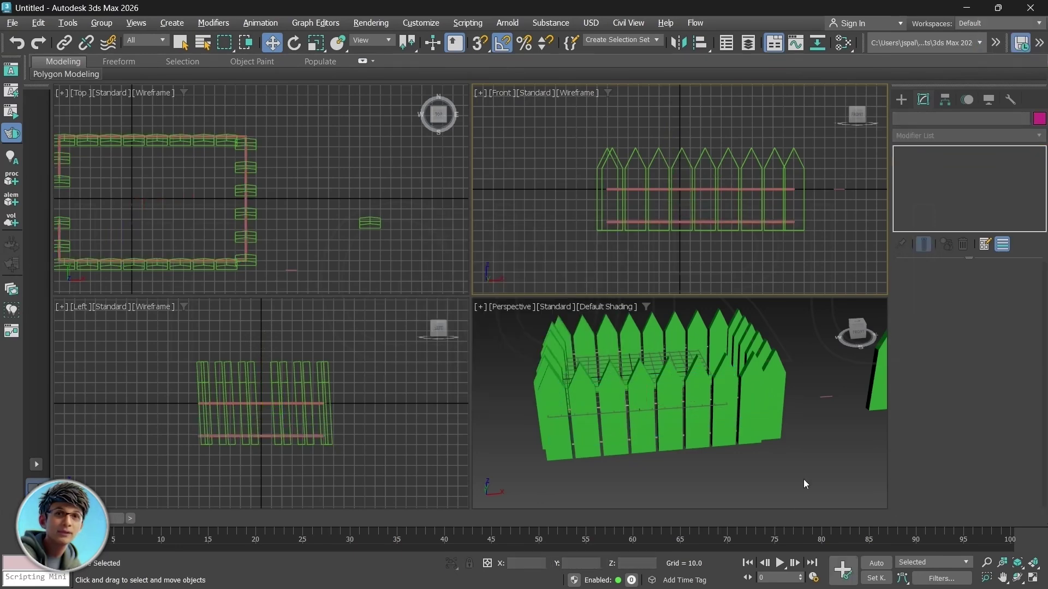
pyautogui.click(803, 480)
pyautogui.keyDown('alt'); pyautogui.moveTo(731, 469); pyautogui.dragTo(777, 470, button='middle'); pyautogui.keyUp('alt')
pyautogui.click(784, 345)
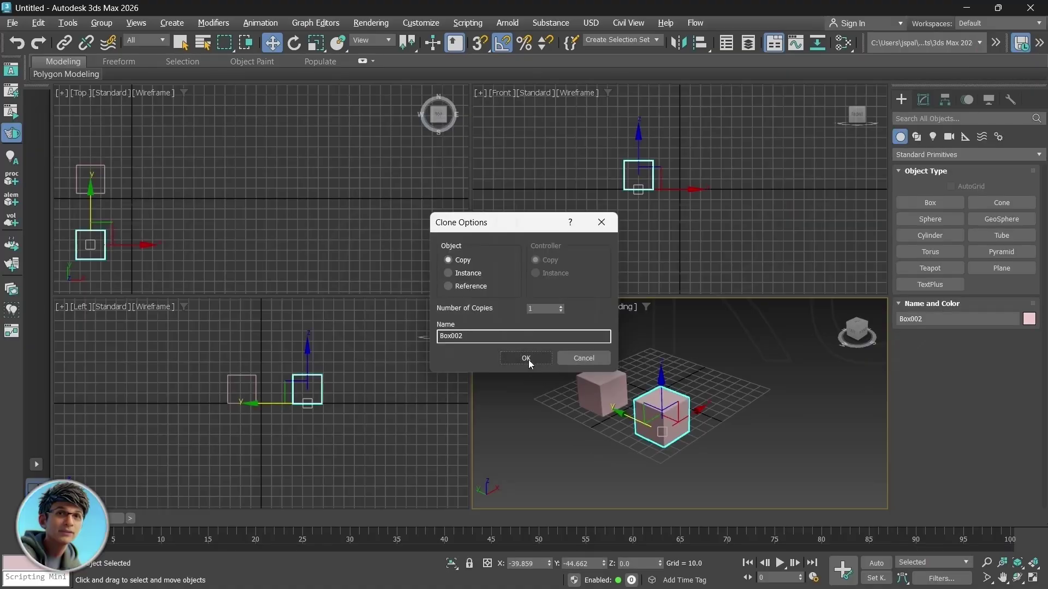
# Try copying the box once beside the original and cloning the selected pair along the X axis
pyautogui.click(529, 358)
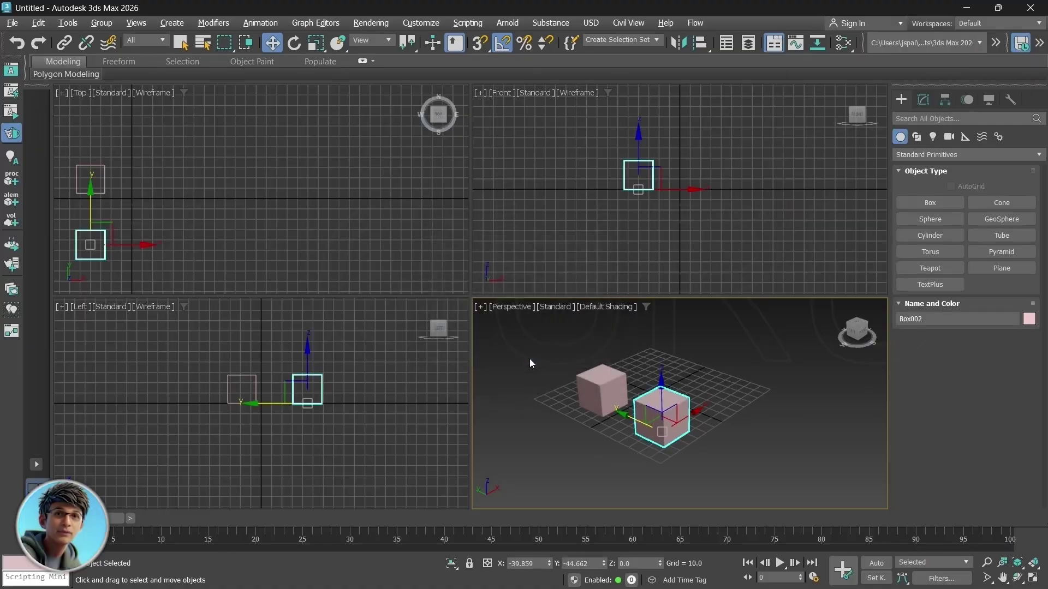
pyautogui.keyDown('ctrl'); pyautogui.click(597, 411); pyautogui.keyUp('ctrl')
pyautogui.keyDown('shift'); pyautogui.moveTo(666, 384); pyautogui.dragTo(716, 371); pyautogui.keyUp('shift')
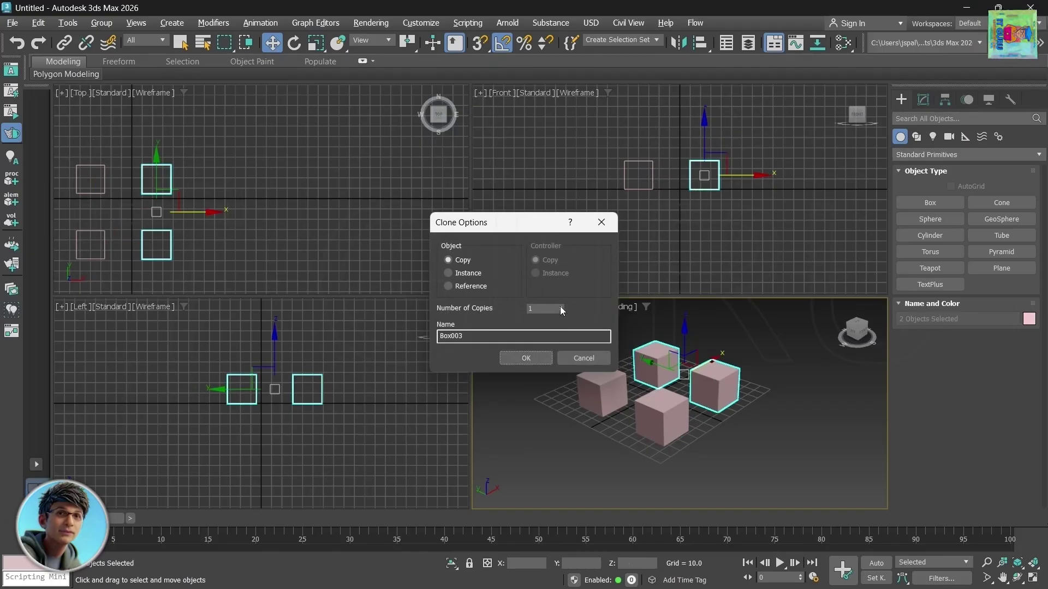
pyautogui.click(526, 358)
pyautogui.moveTo(774, 418)
pyautogui.mouseDown(button='middle')
pyautogui.moveTo(778, 451)
pyautogui.moveTo(760, 453)
pyautogui.mouseUp(button='middle')
pyautogui.click(759, 450)
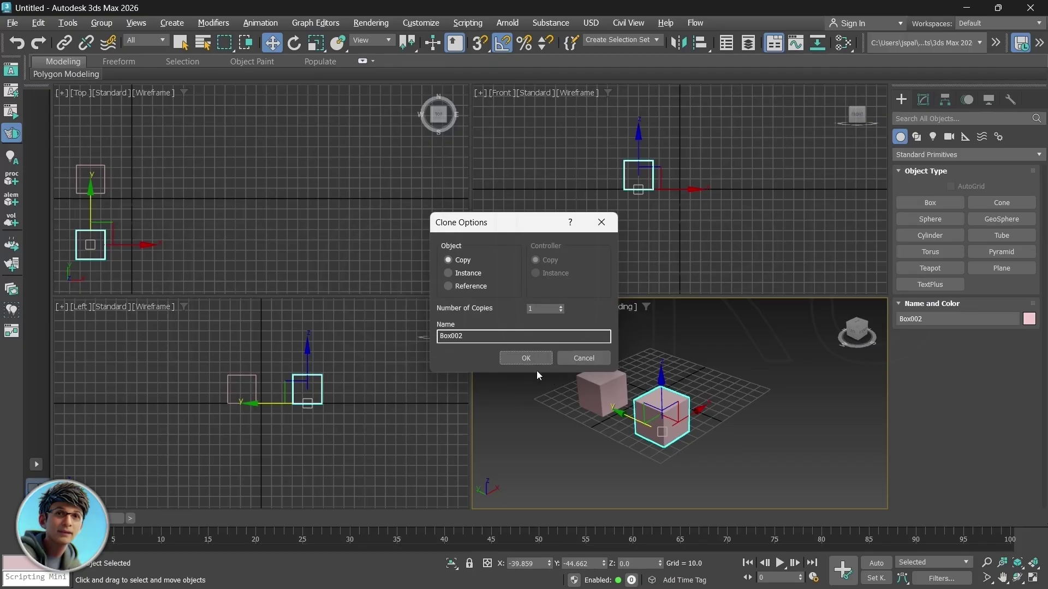
# Confirm one copy of the box, then clone both boxes along X as two copies to make two rows of three
pyautogui.click(527, 359)
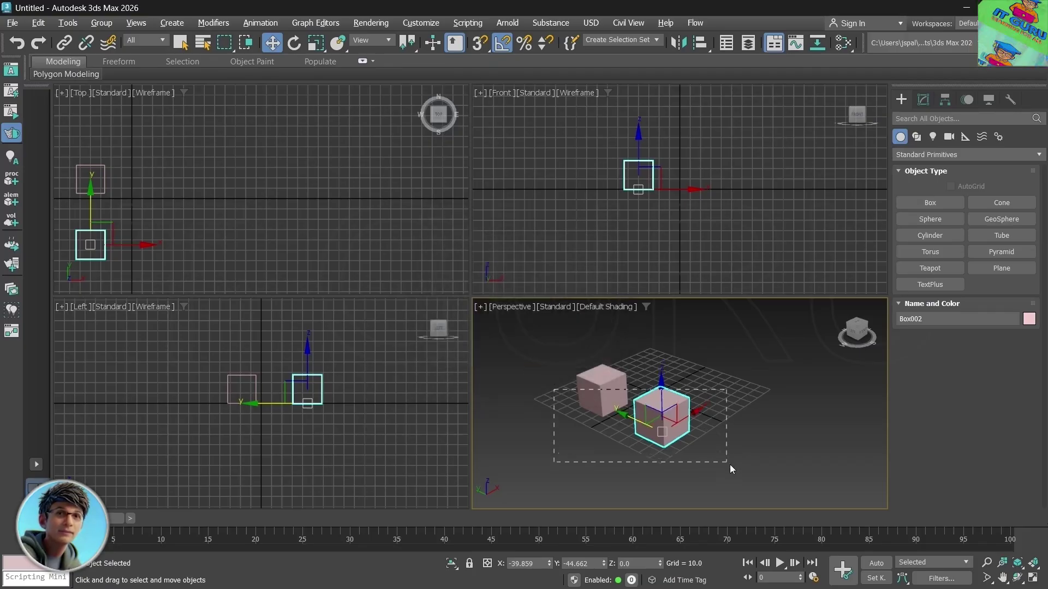
pyautogui.moveTo(730, 468); pyautogui.dragTo(729, 464)
pyautogui.keyDown('shift'); pyautogui.moveTo(662, 416); pyautogui.dragTo(714, 385); pyautogui.keyUp('shift')
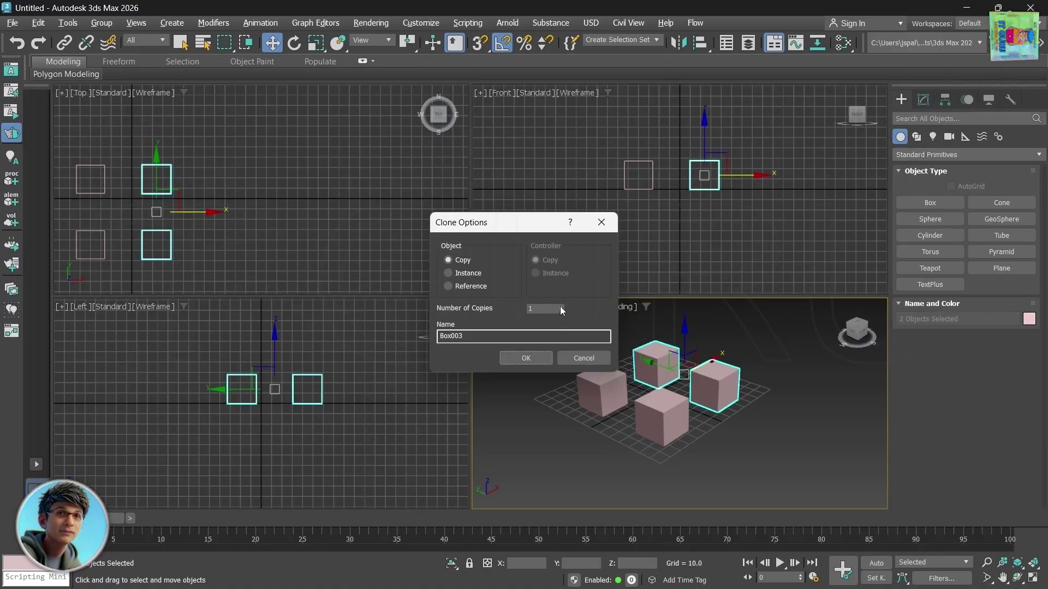
pyautogui.click(534, 360)
pyautogui.moveTo(799, 423); pyautogui.dragTo(789, 431, button='middle')
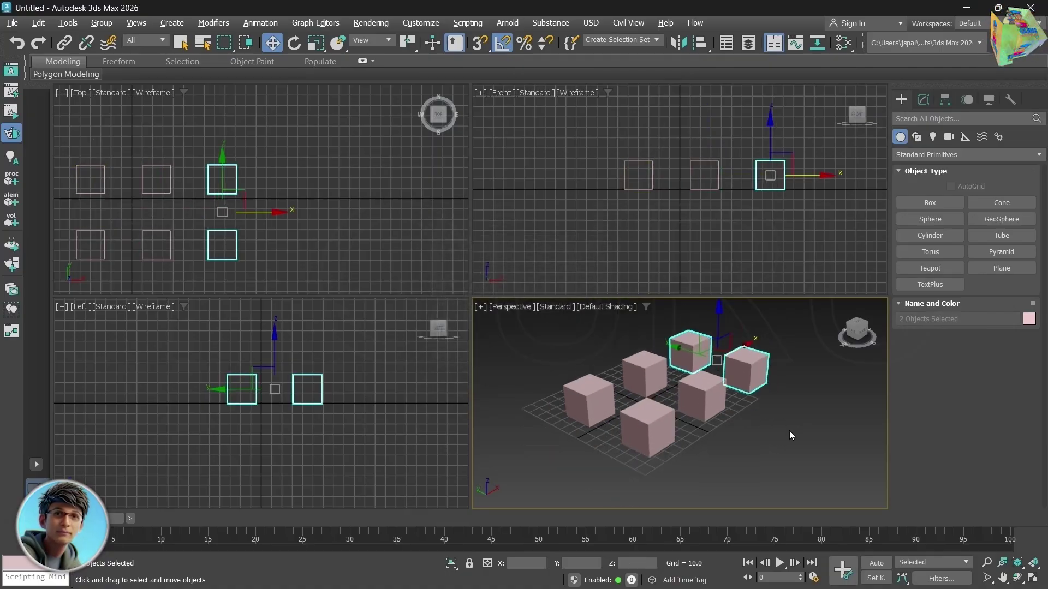
pyautogui.click(759, 450)
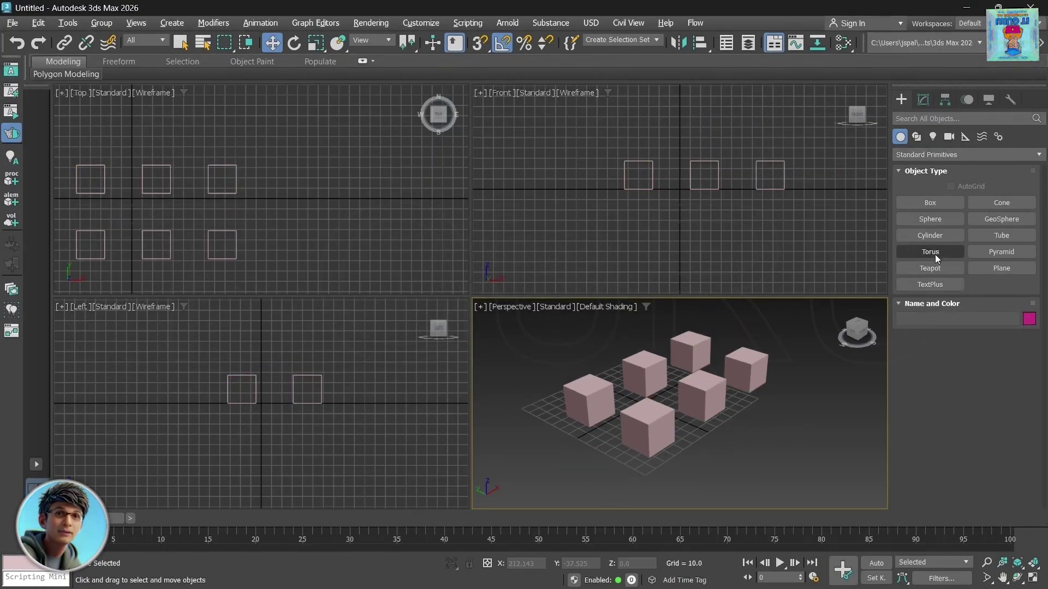
# Create a teapot with a radius of about 17 in front of the boxes and change its object color to green
pyautogui.click(929, 268)
pyautogui.moveTo(561, 442); pyautogui.dragTo(570, 460)
pyautogui.click(1026, 321)
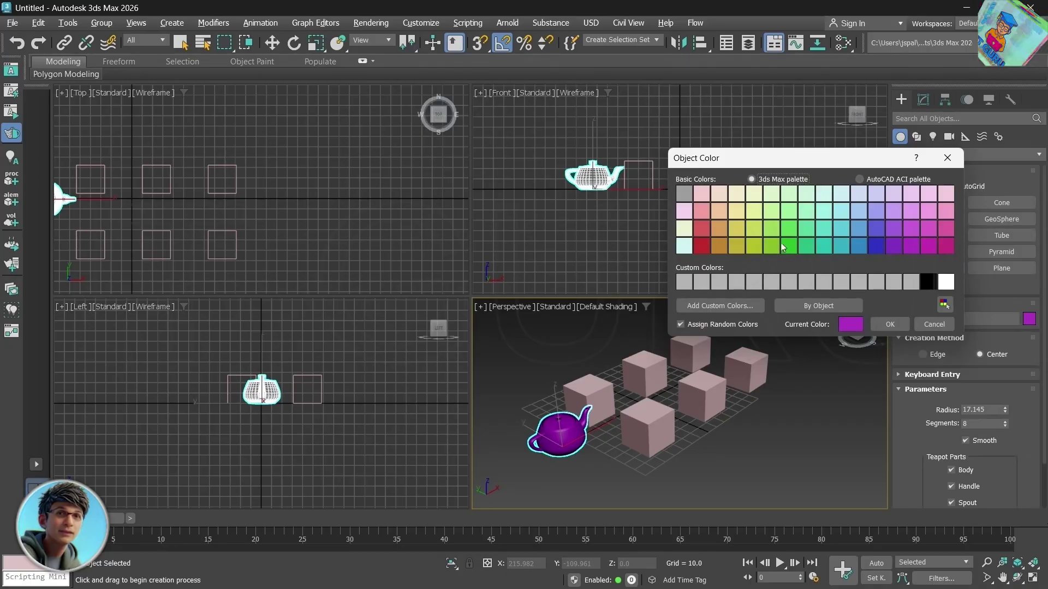
pyautogui.click(782, 249)
pyautogui.click(889, 324)
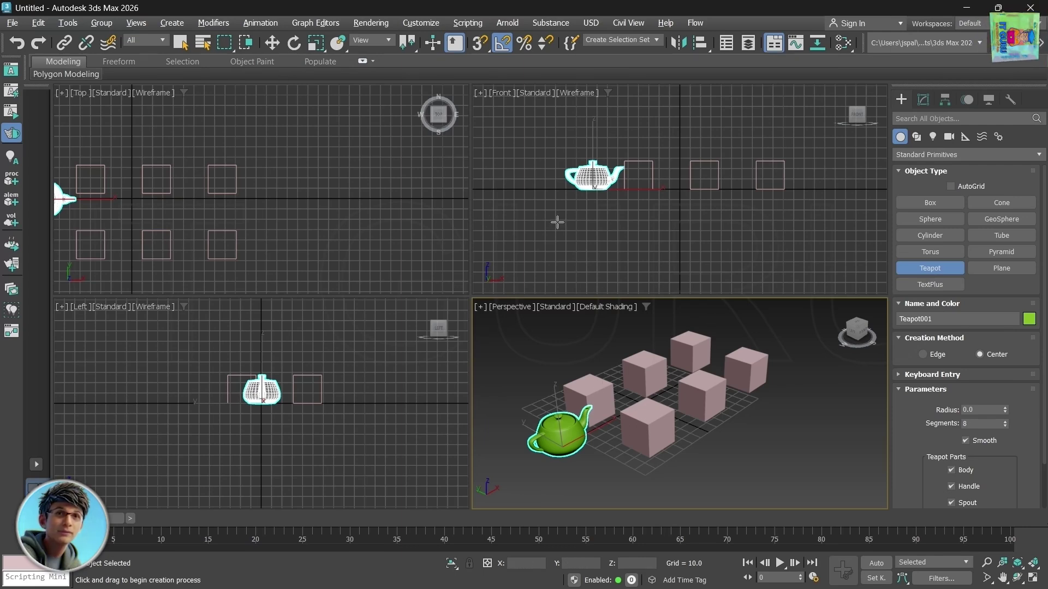
# Open Clone and Align for the green teapot and pick the nearest box of the rear row as the destination
pyautogui.click(273, 44)
pyautogui.click(68, 23)
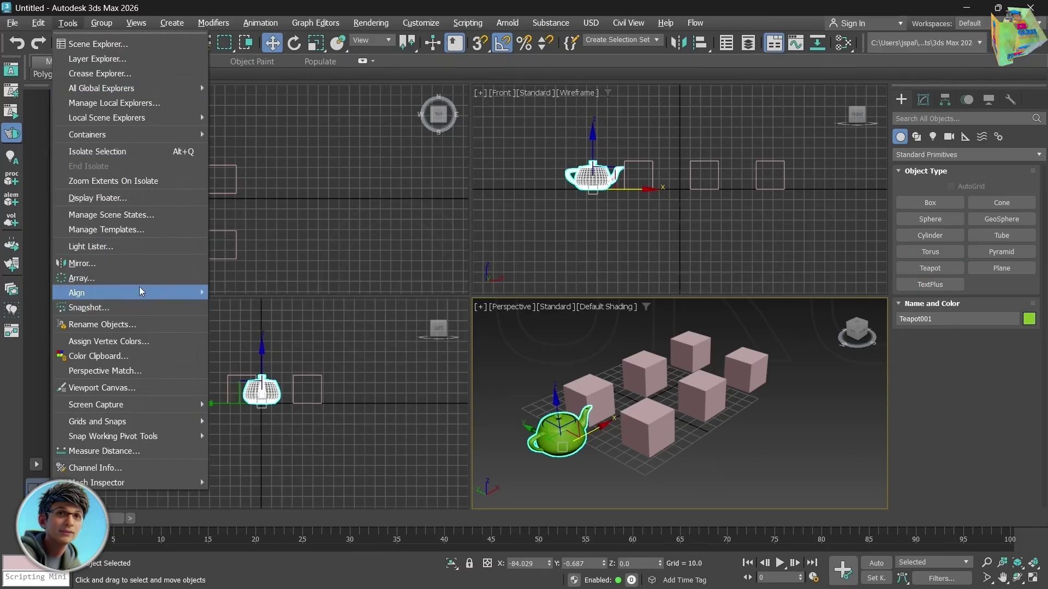
pyautogui.moveTo(134, 294)
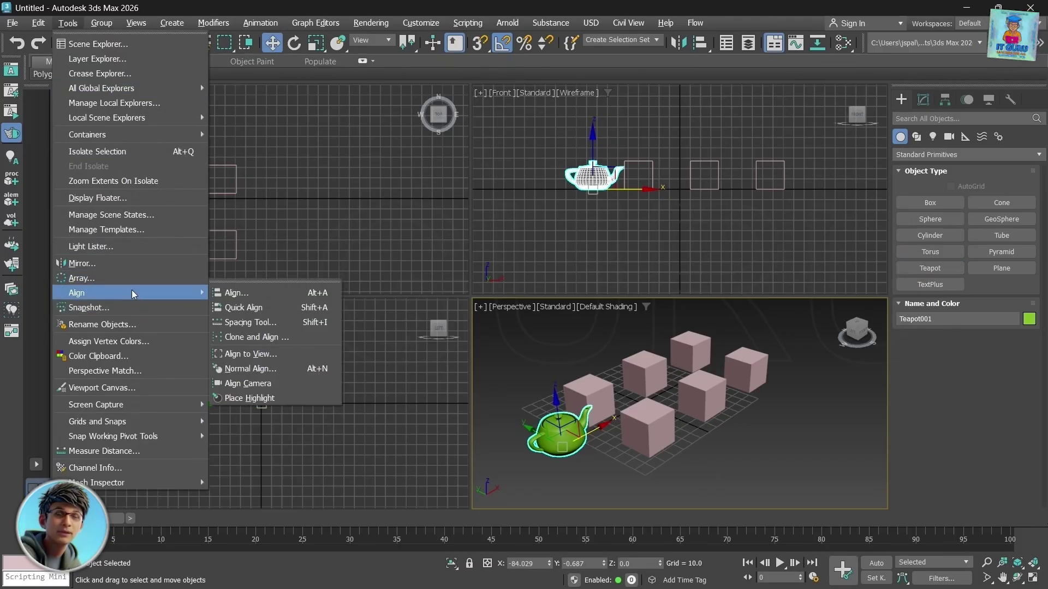
pyautogui.click(261, 334)
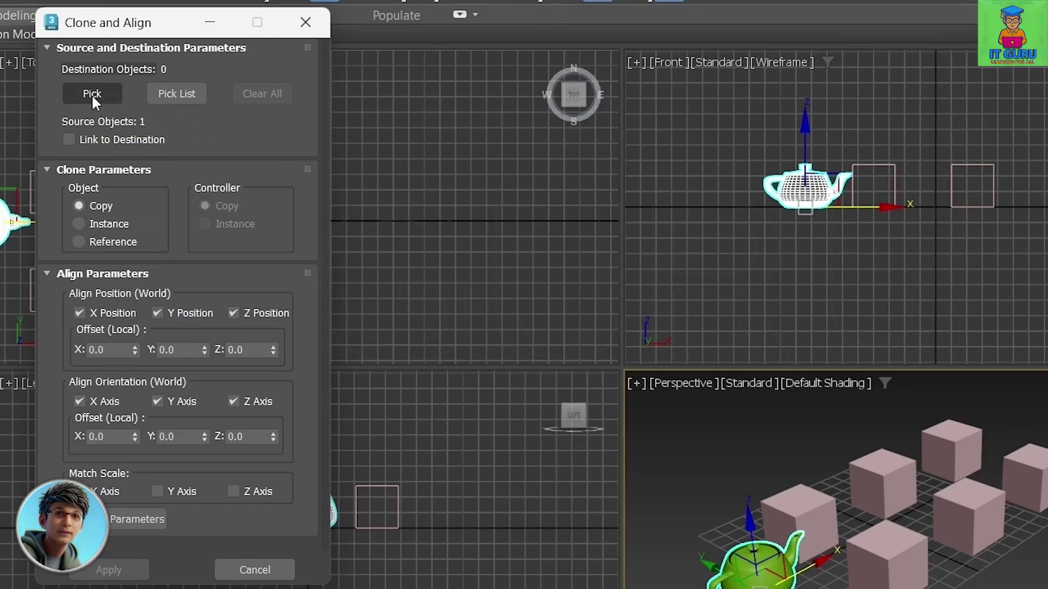
pyautogui.click(102, 95)
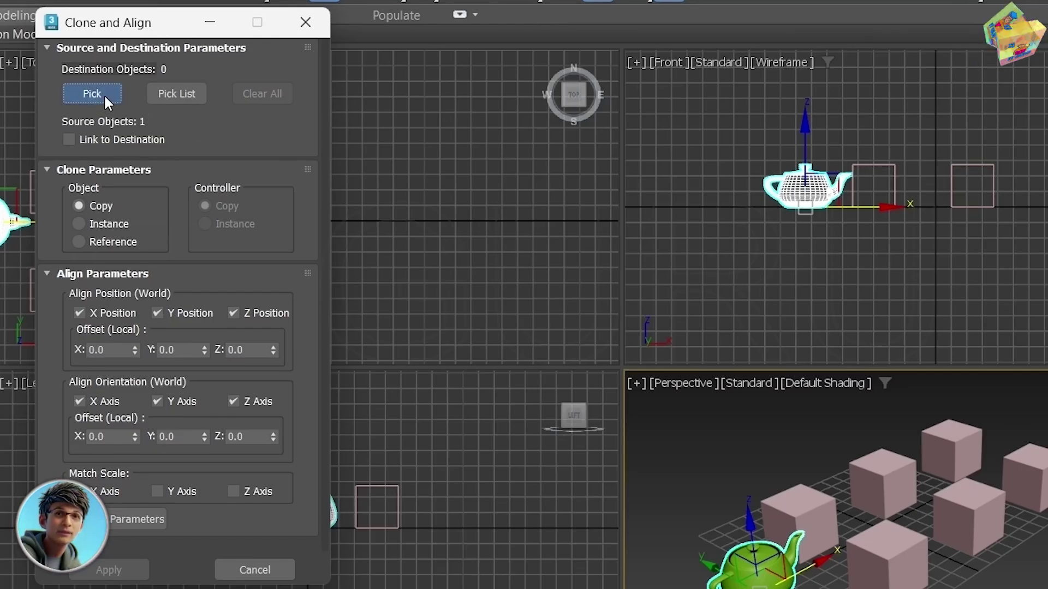
pyautogui.click(794, 501)
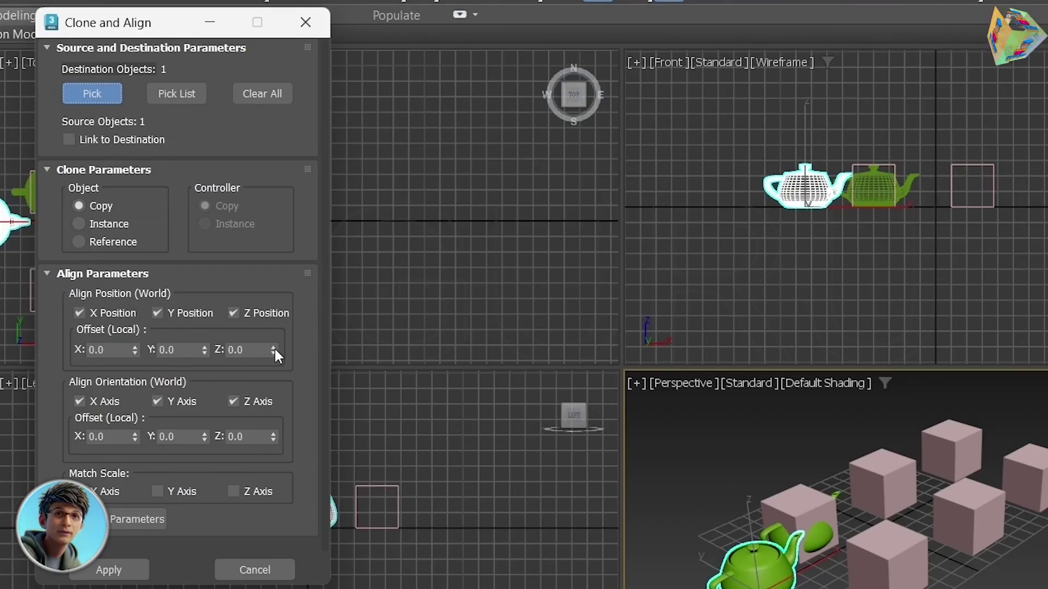
# Set the local Z position offset to 27 so the cloned teapot sits on top of the box
pyautogui.moveTo(274, 347); pyautogui.dragTo(273, 325)
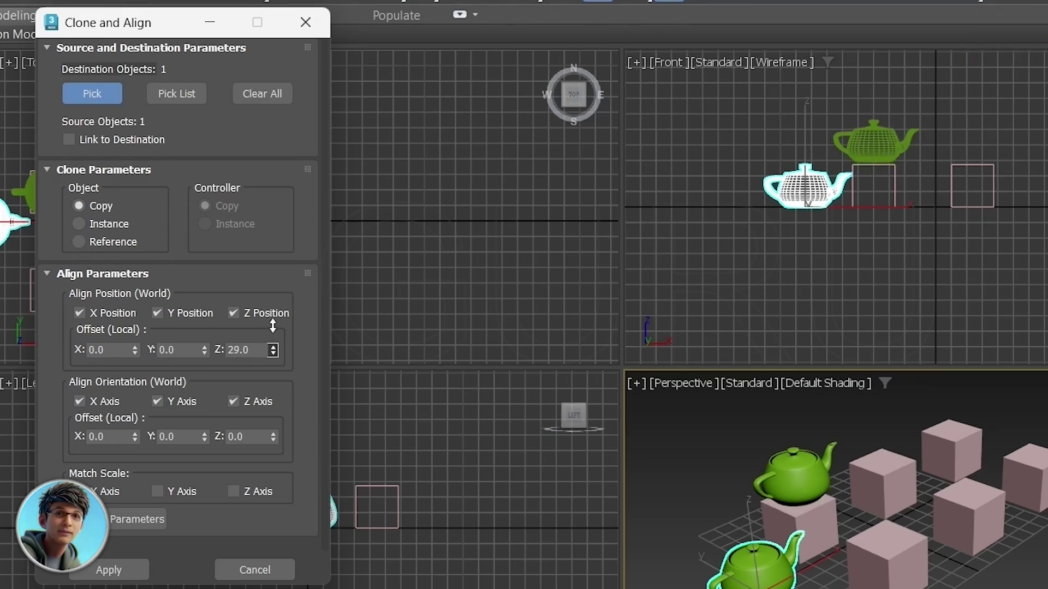
pyautogui.scroll(4, 895, 175)
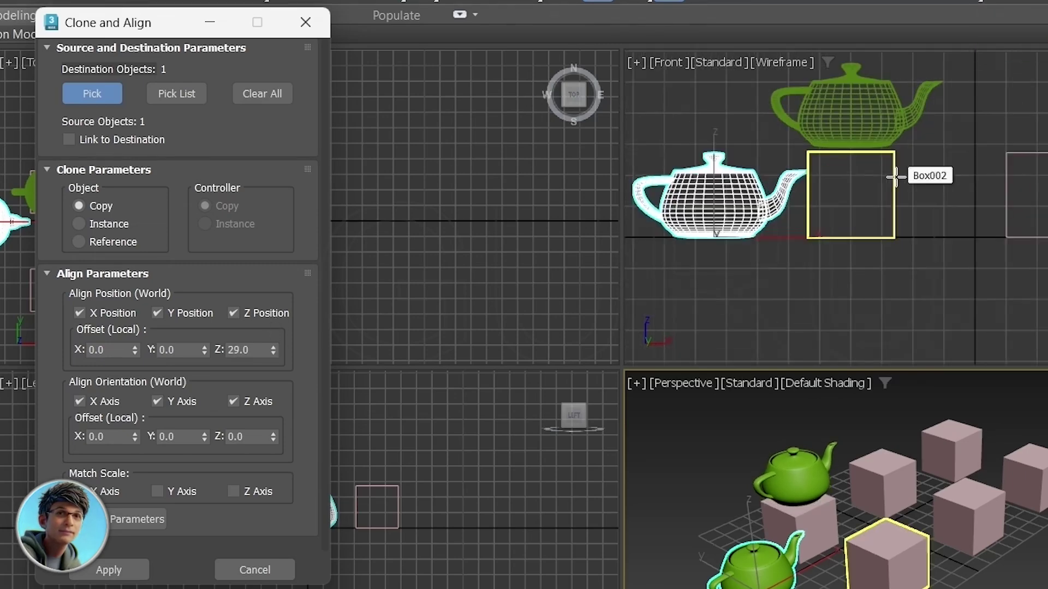
pyautogui.scroll(2, 871, 173)
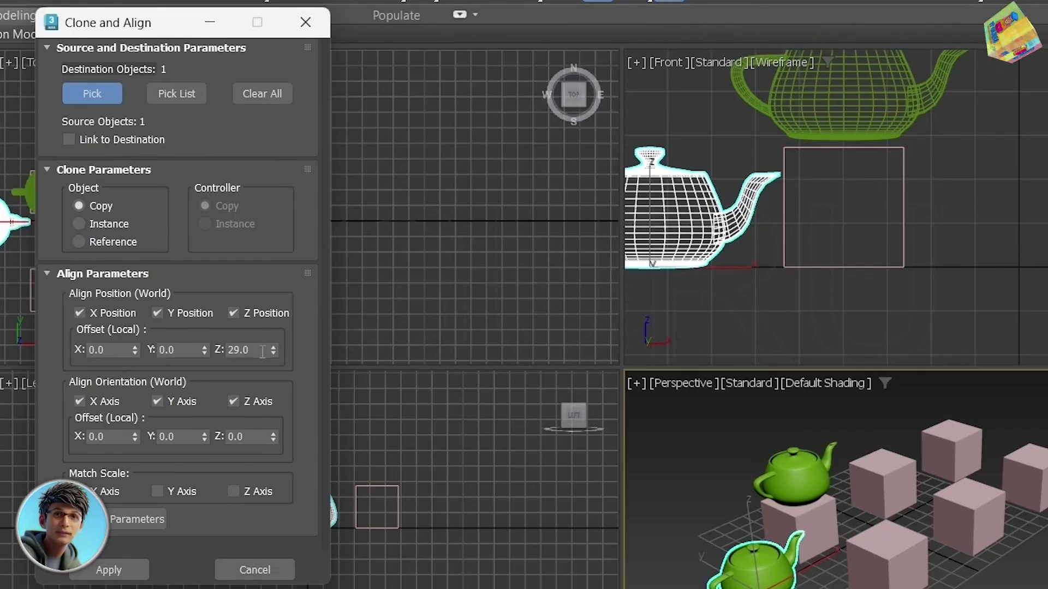
pyautogui.moveTo(272, 354); pyautogui.dragTo(273, 354)
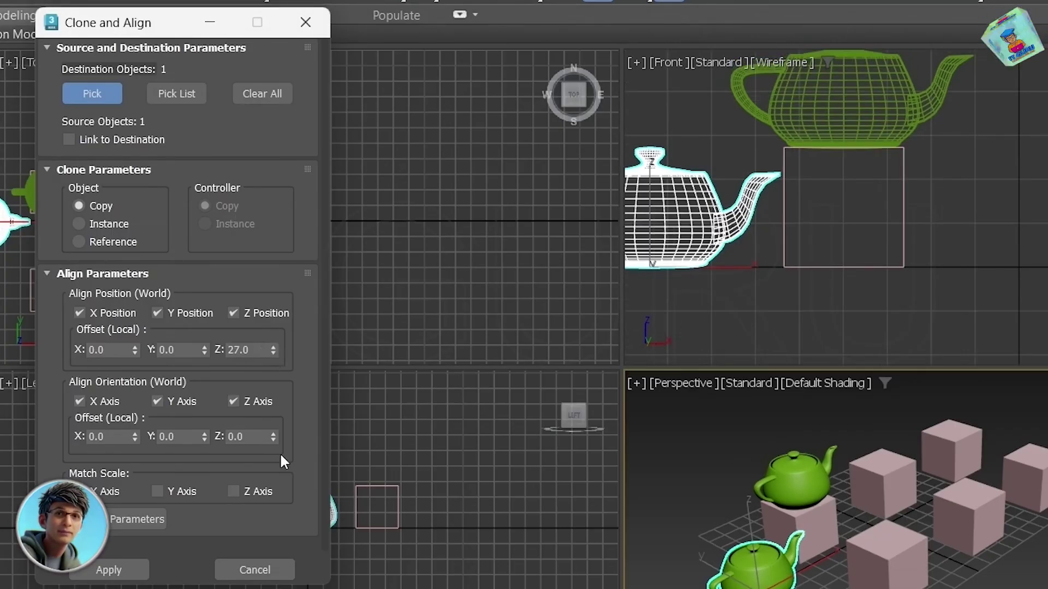
# Pick the other two boxes in the same row as destinations, then cancel Clone and Align and keep the teapot selected
pyautogui.click(882, 460)
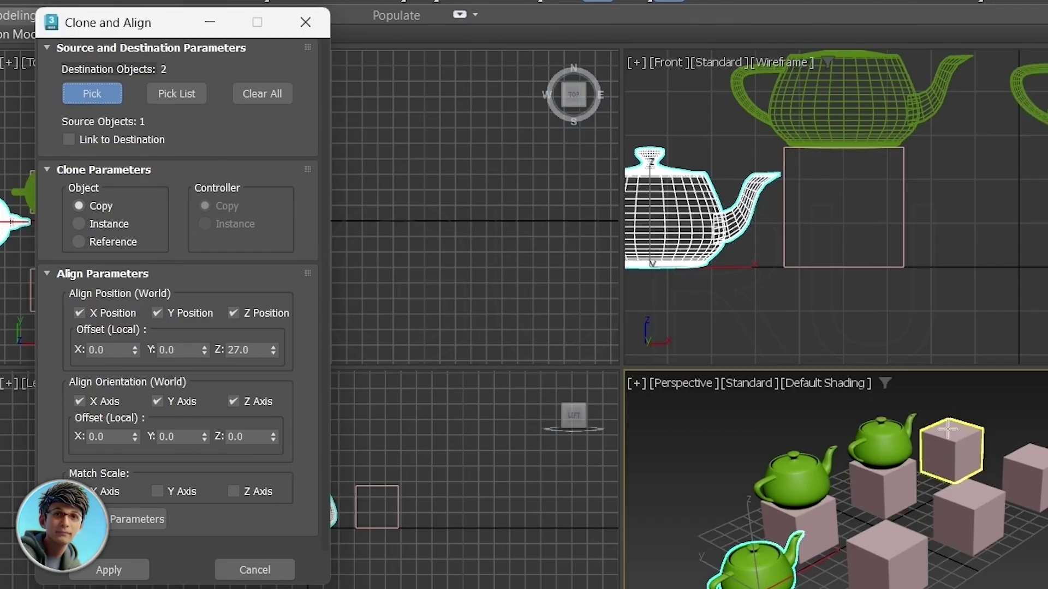
pyautogui.click(961, 473)
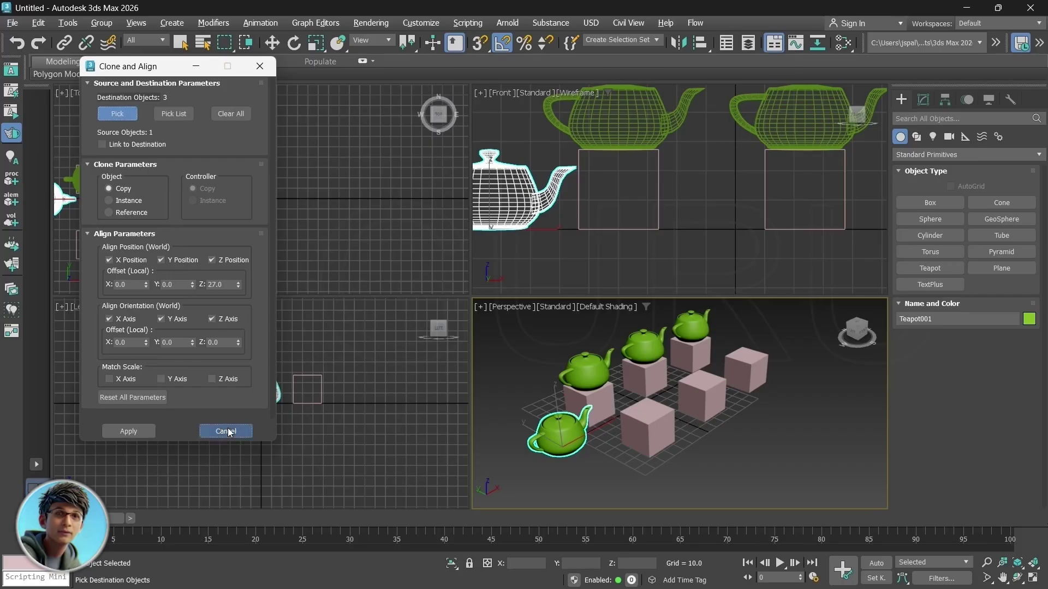
pyautogui.click(254, 570)
pyautogui.click(566, 438)
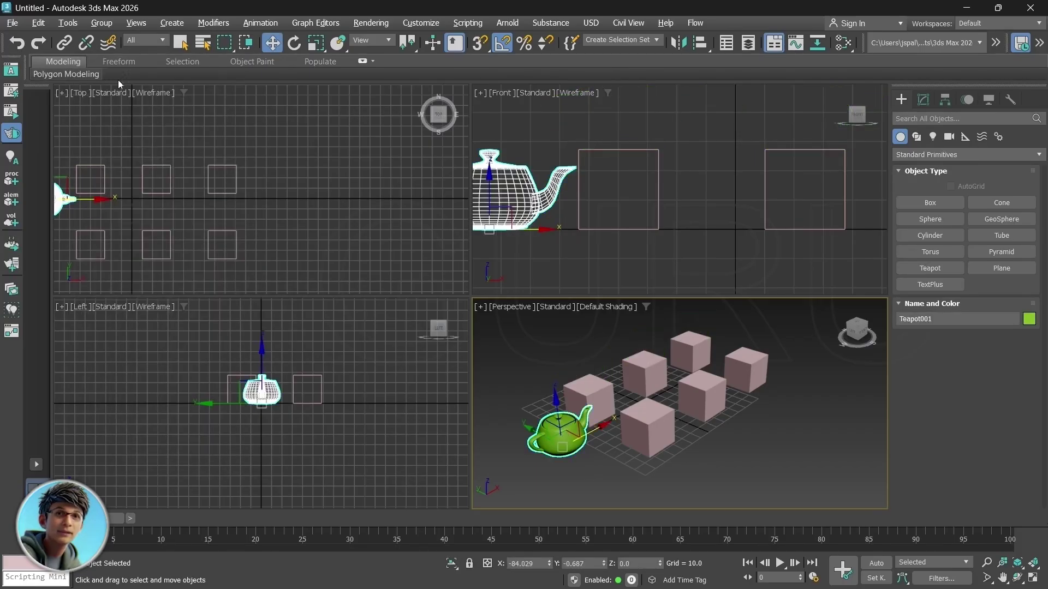
pyautogui.click(67, 23)
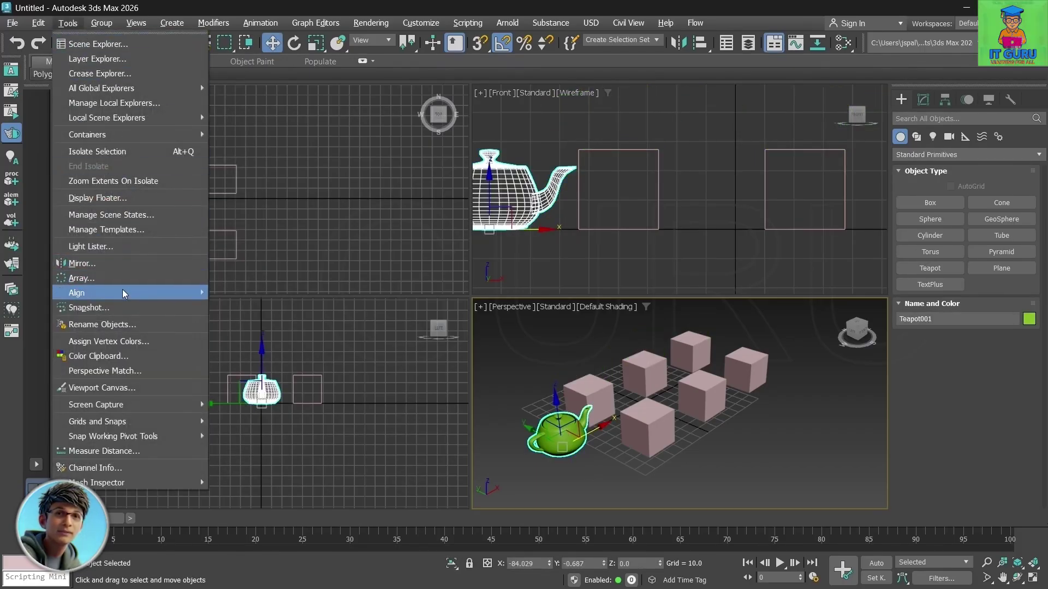
pyautogui.moveTo(124, 294)
pyautogui.click(253, 337)
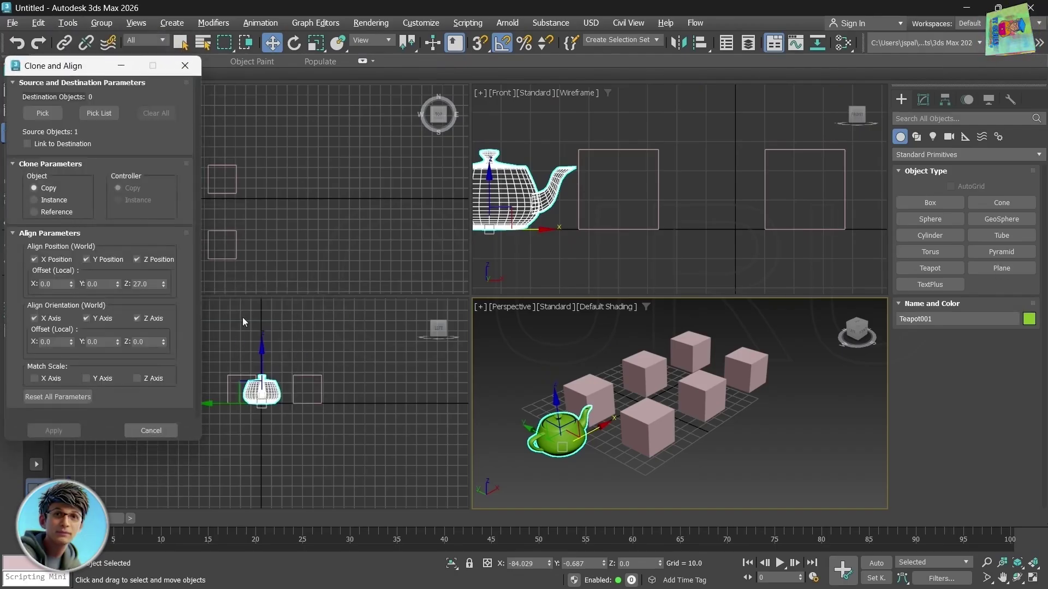
pyautogui.moveTo(92, 70); pyautogui.dragTo(165, 64)
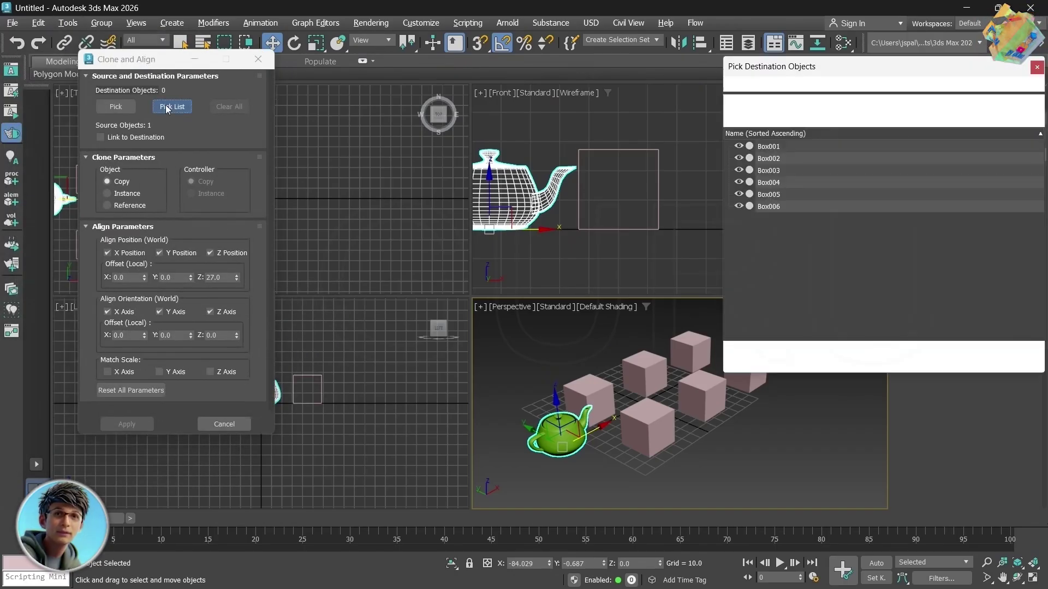
pyautogui.click(172, 106)
pyautogui.press('Escape')
pyautogui.press('Escape')
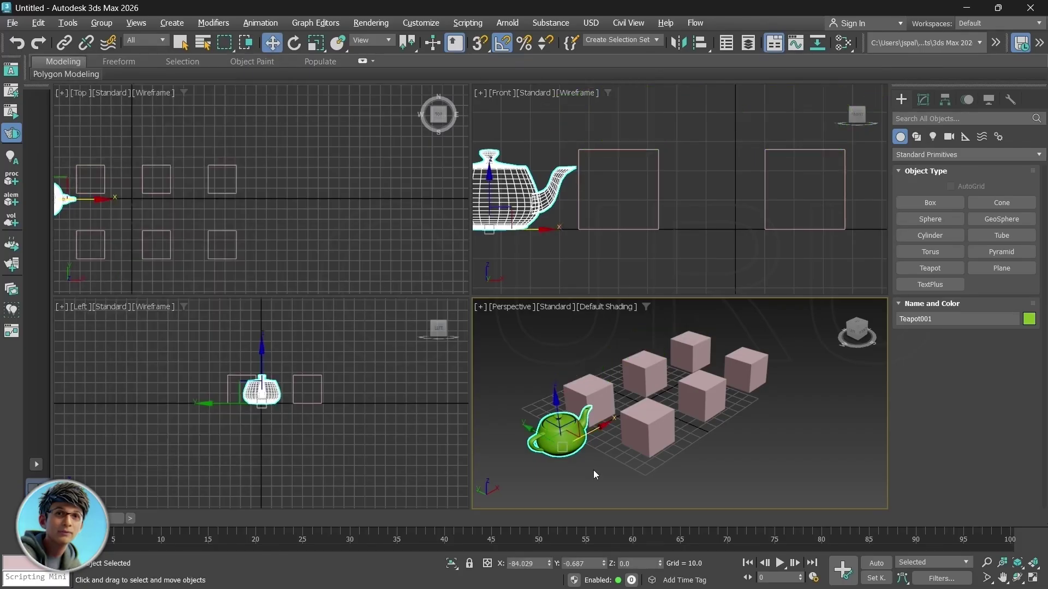
pyautogui.click(594, 469)
pyautogui.click(567, 442)
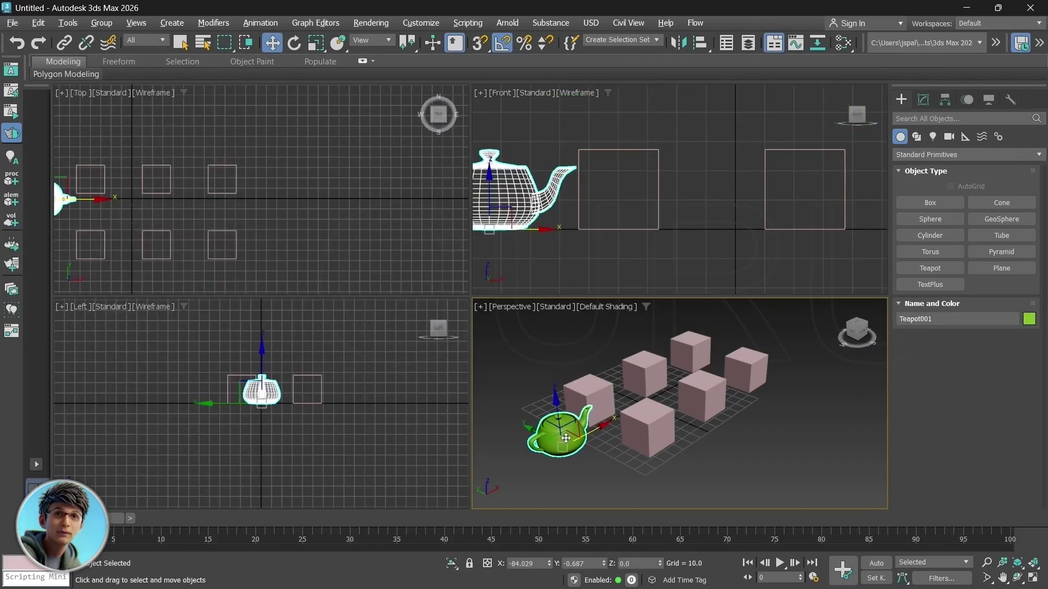
# Open Clone and Align for the green teapot and choose all six boxes, Box001 to Box006, from the object list as destinations
pyautogui.click(67, 23)
pyautogui.moveTo(77, 292)
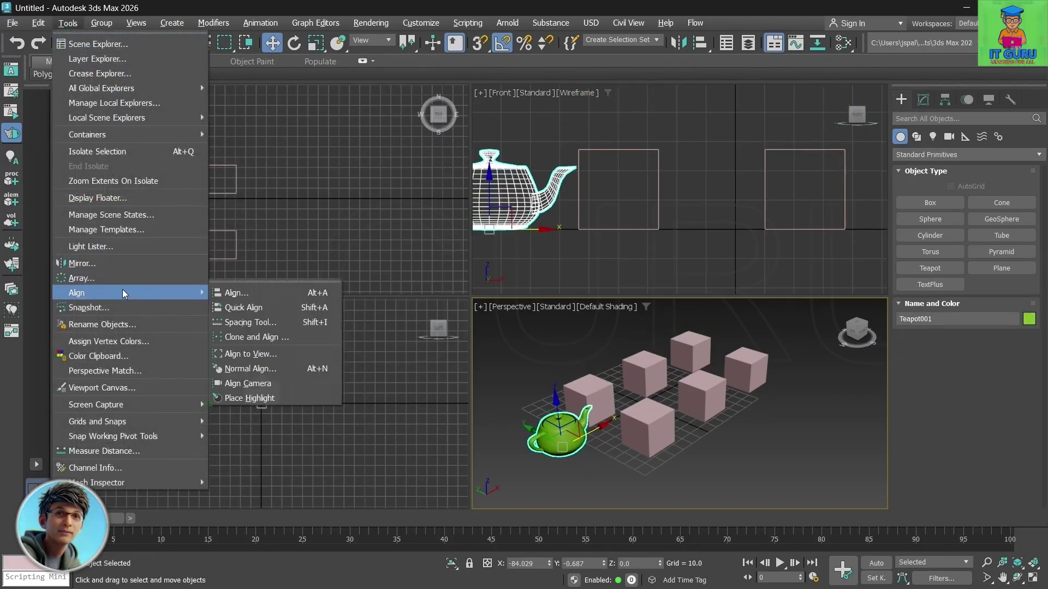
pyautogui.click(248, 335)
pyautogui.click(172, 106)
pyautogui.moveTo(769, 147); pyautogui.dragTo(768, 211)
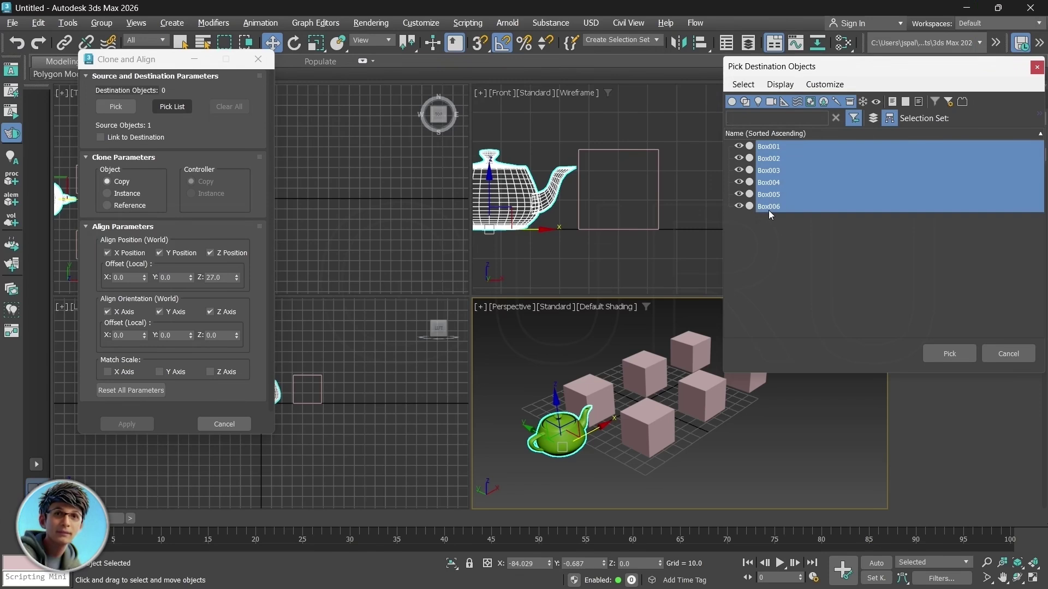
pyautogui.click(949, 354)
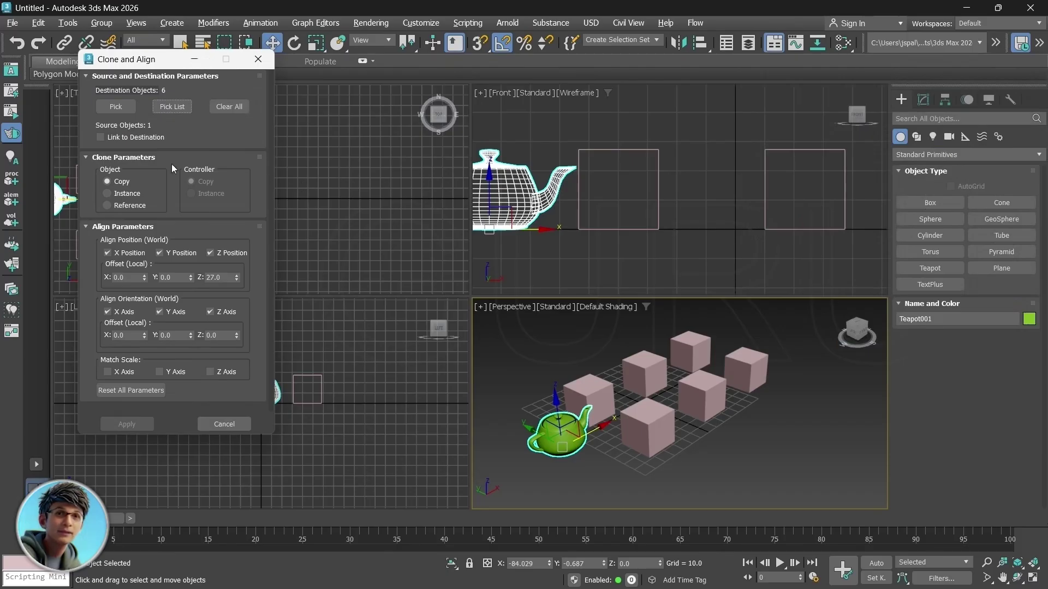
# Set the clone type to Instance and apply Clone and Align to place a teapot on every box
pyautogui.click(107, 194)
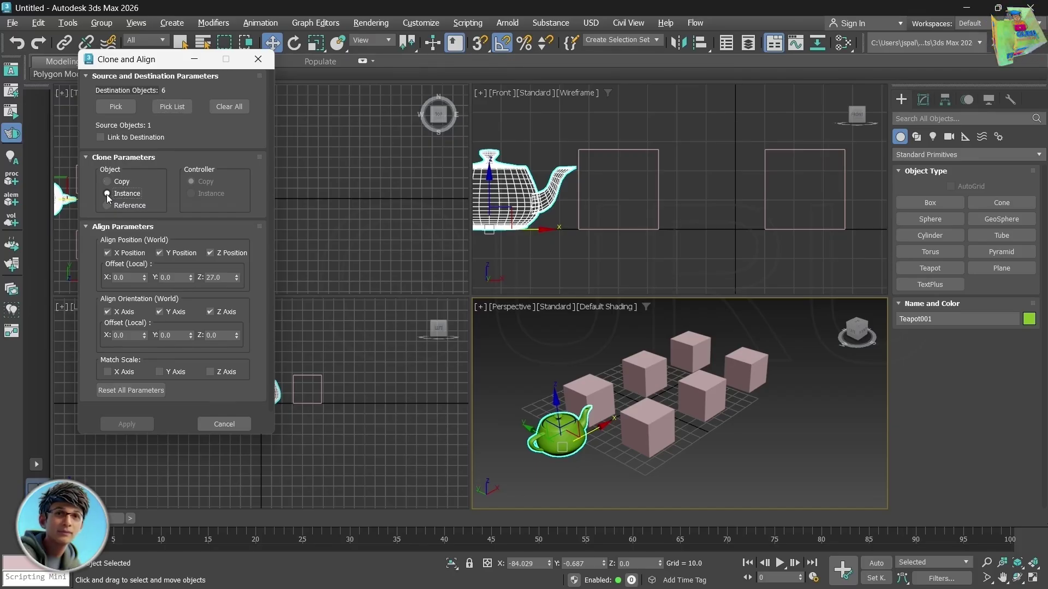
pyautogui.click(175, 107)
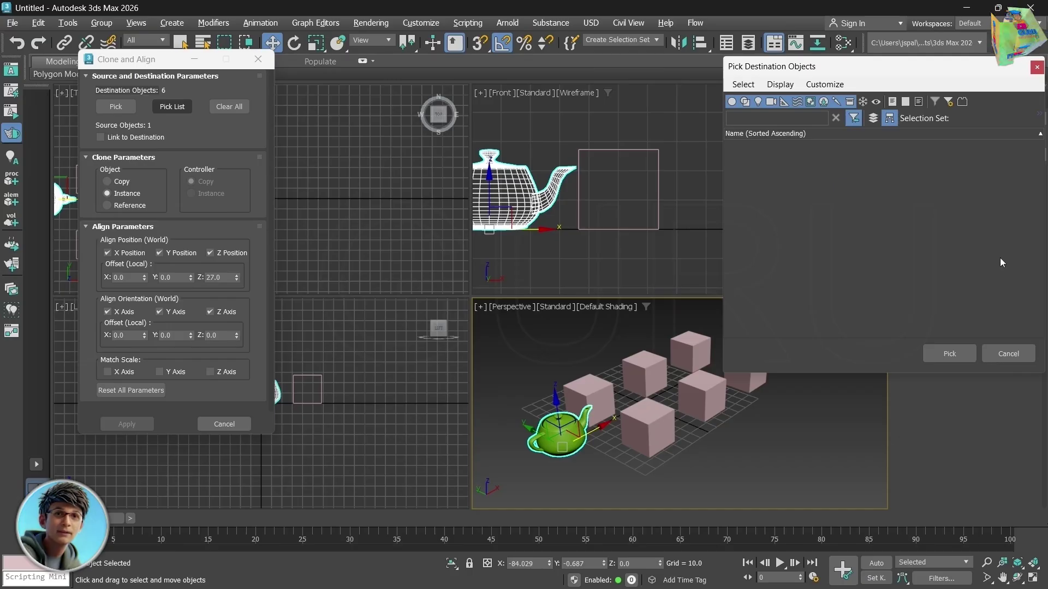
pyautogui.click(1009, 353)
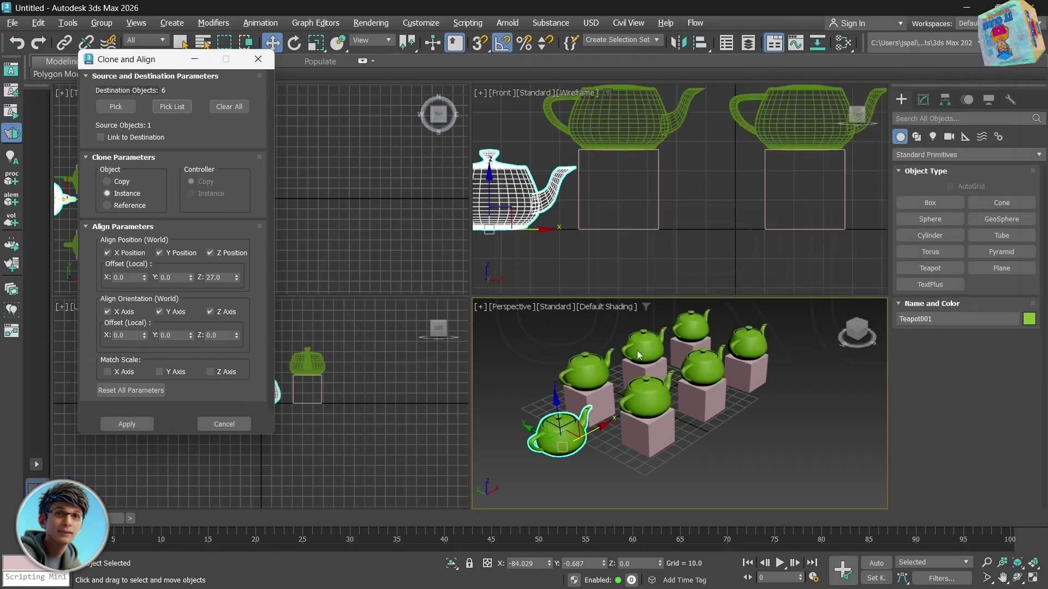
pyautogui.moveTo(152, 63)
pyautogui.mouseDown()
pyautogui.moveTo(152, 109)
pyautogui.moveTo(153, 89)
pyautogui.mouseUp()
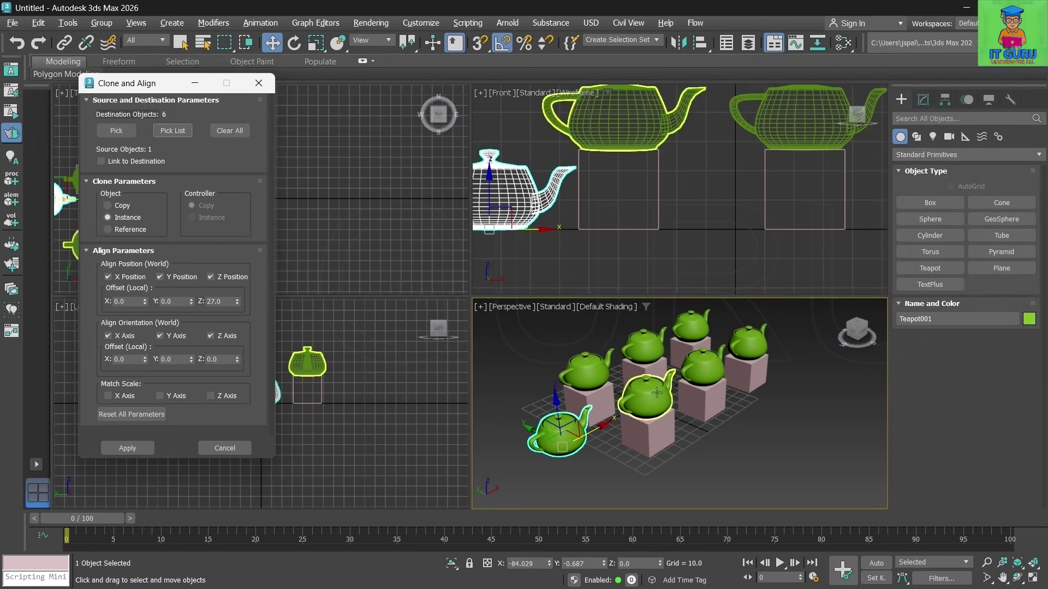
pyautogui.click(129, 449)
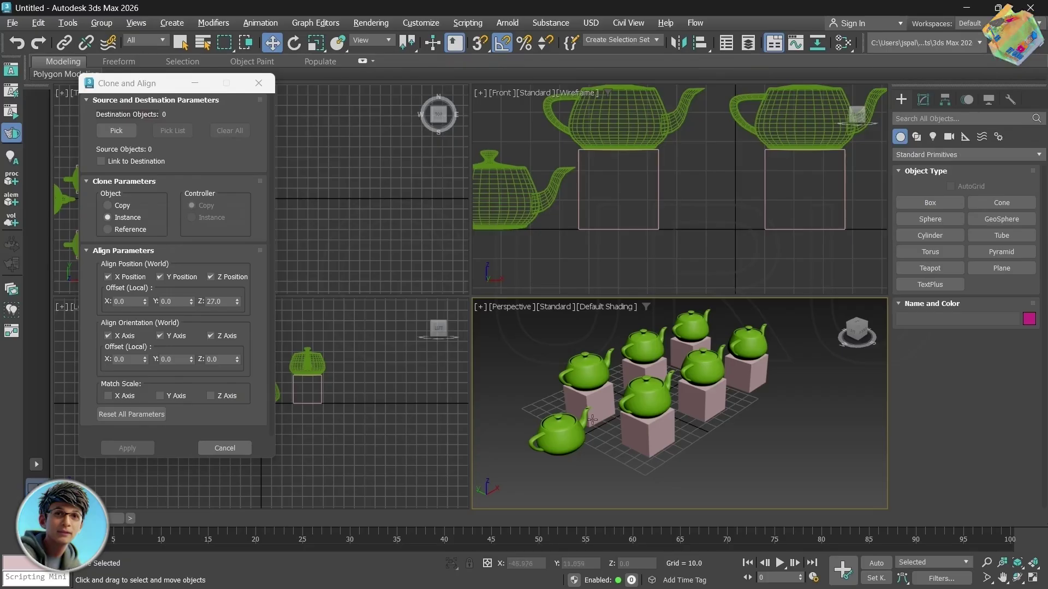
# Change the object color of the teapot on the nearest rear-row box to orange-brown, and close Clone and Align
pyautogui.click(583, 374)
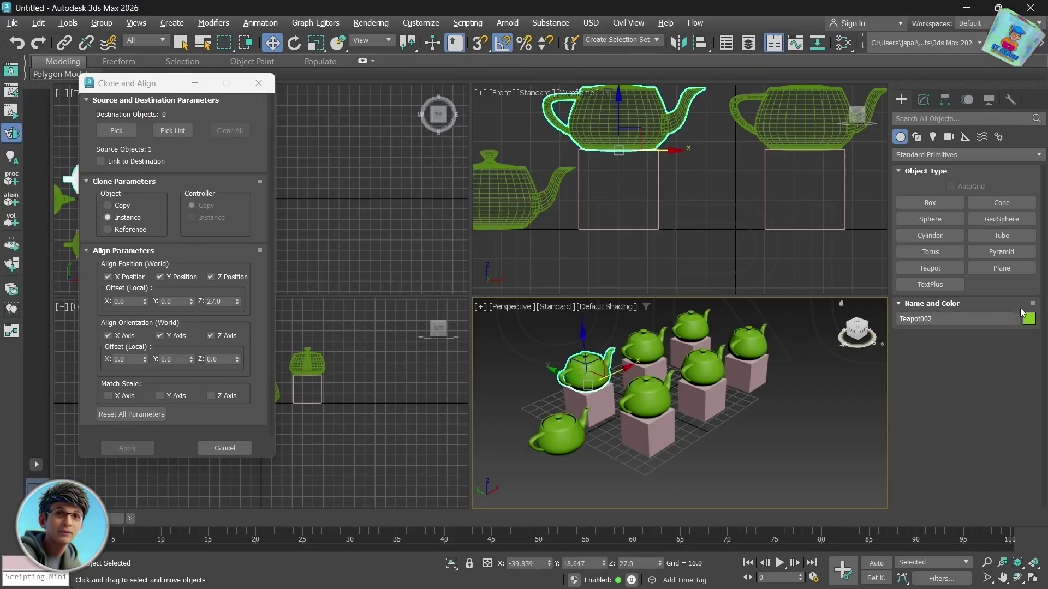
pyautogui.click(1030, 319)
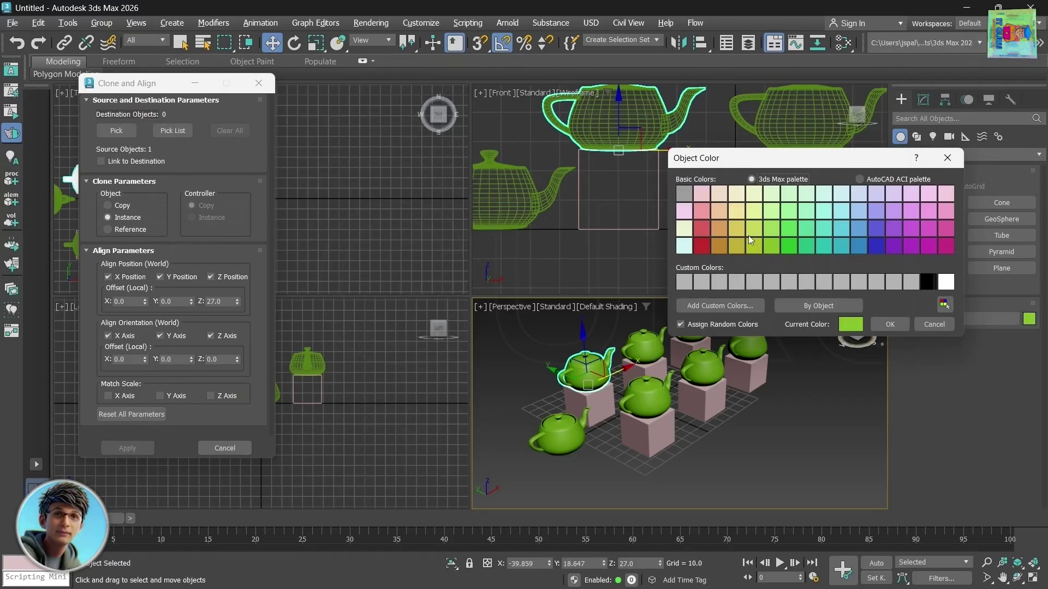
pyautogui.doubleClick(714, 227)
pyautogui.click(765, 423)
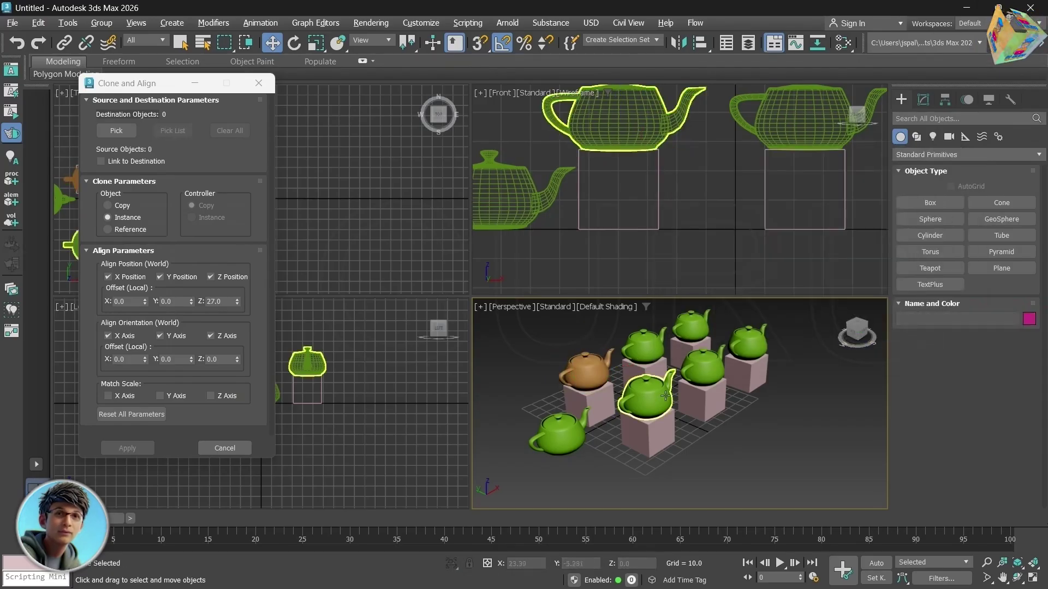
pyautogui.click(260, 83)
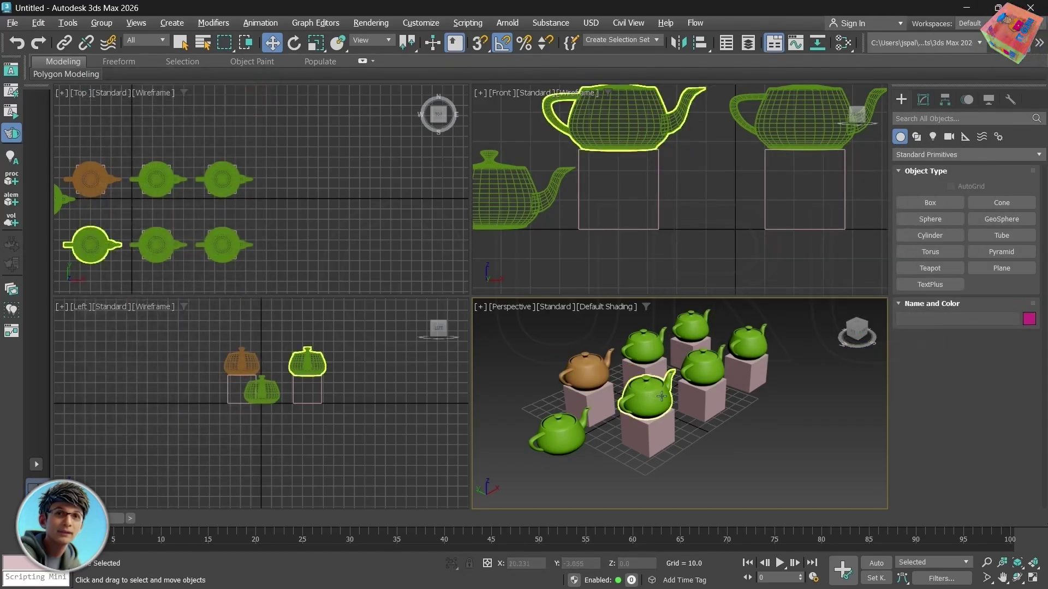
# Uniformly scale the teapot on the farthest rear-row box down to about 89 percent, then deselect it
pyautogui.click(653, 399)
pyautogui.click(647, 338)
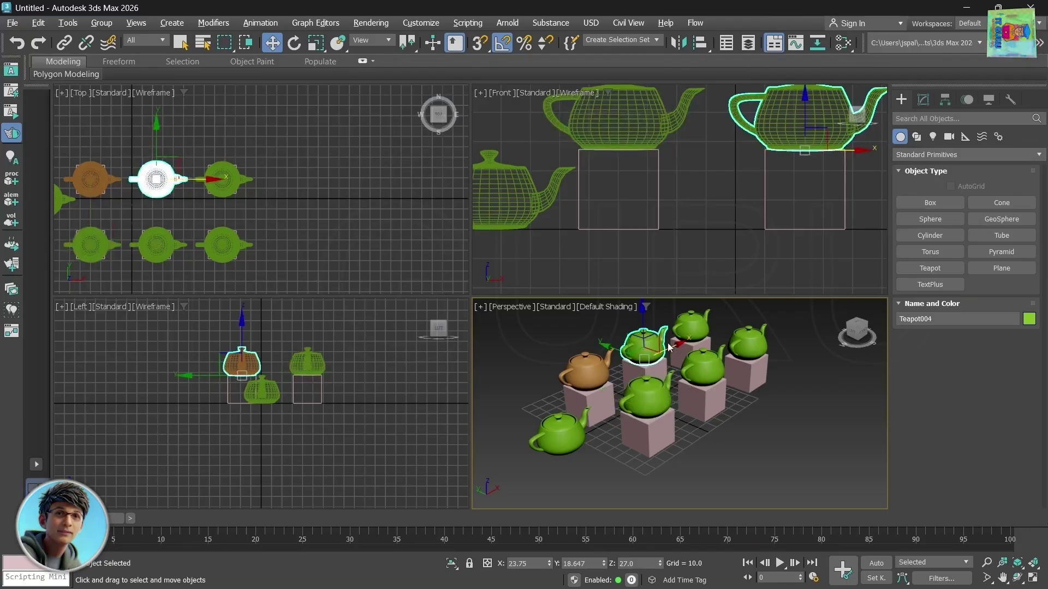
pyautogui.click(682, 331)
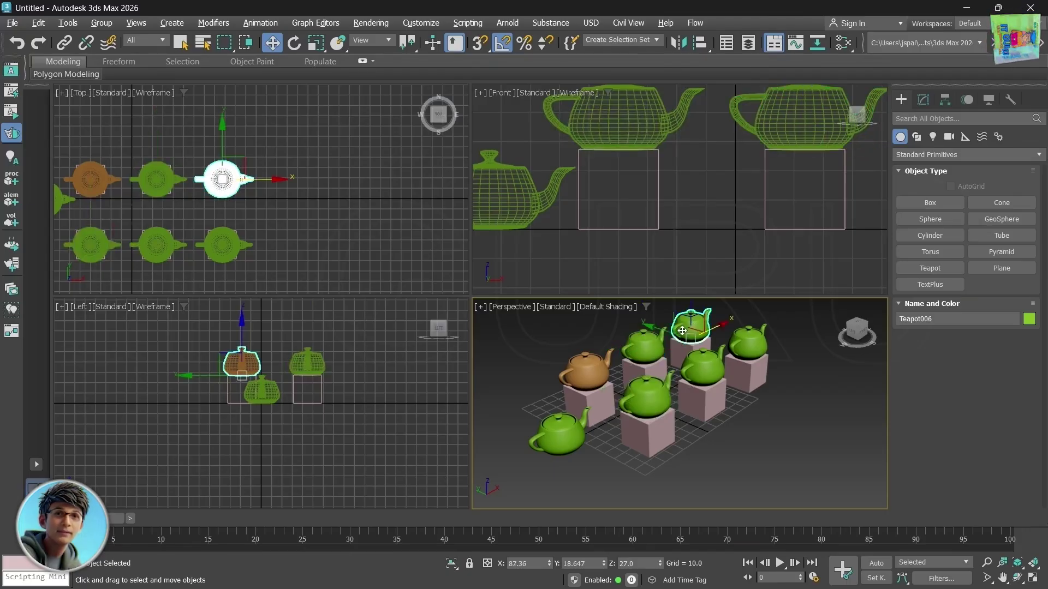
pyautogui.click(316, 42)
pyautogui.moveTo(691, 335); pyautogui.dragTo(699, 341)
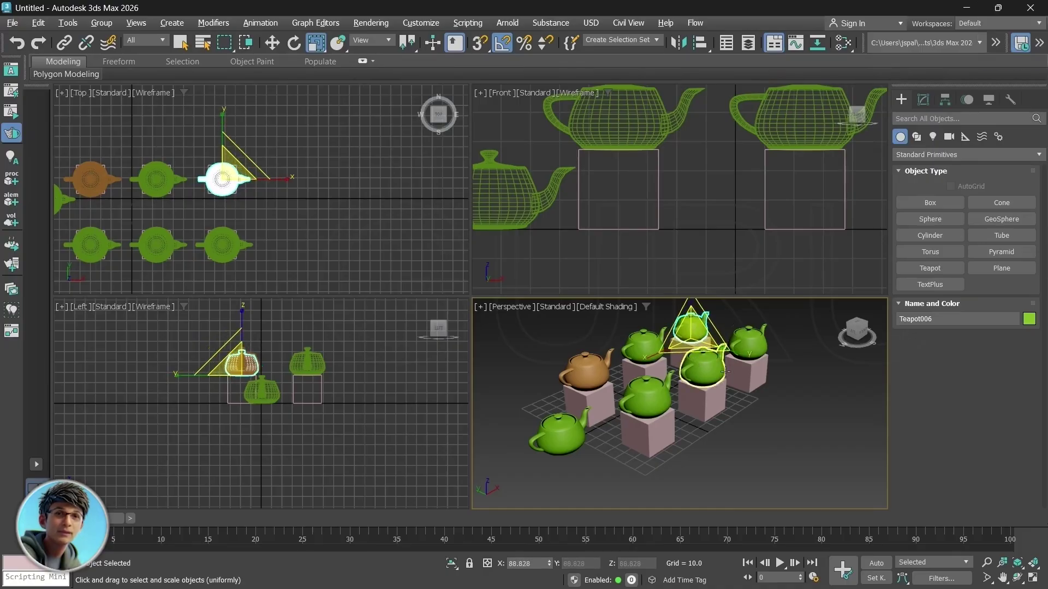
pyautogui.click(764, 427)
pyautogui.moveTo(764, 427)
pyautogui.keyDown('alt'); pyautogui.mouseDown(button='middle')
pyautogui.moveTo(747, 431)
pyautogui.moveTo(633, 385)
pyautogui.moveTo(582, 389)
pyautogui.moveTo(606, 348)
pyautogui.moveTo(729, 453)
pyautogui.moveTo(814, 463)
pyautogui.moveTo(816, 494)
pyautogui.moveTo(728, 440)
pyautogui.moveTo(724, 420)
pyautogui.moveTo(769, 436)
pyautogui.moveTo(757, 425)
pyautogui.moveTo(688, 418)
pyautogui.moveTo(734, 416)
pyautogui.moveTo(723, 388)
pyautogui.moveTo(603, 394)
pyautogui.moveTo(604, 443)
pyautogui.moveTo(759, 440)
pyautogui.moveTo(756, 424)
pyautogui.mouseUp(button='middle'); pyautogui.keyUp('alt')
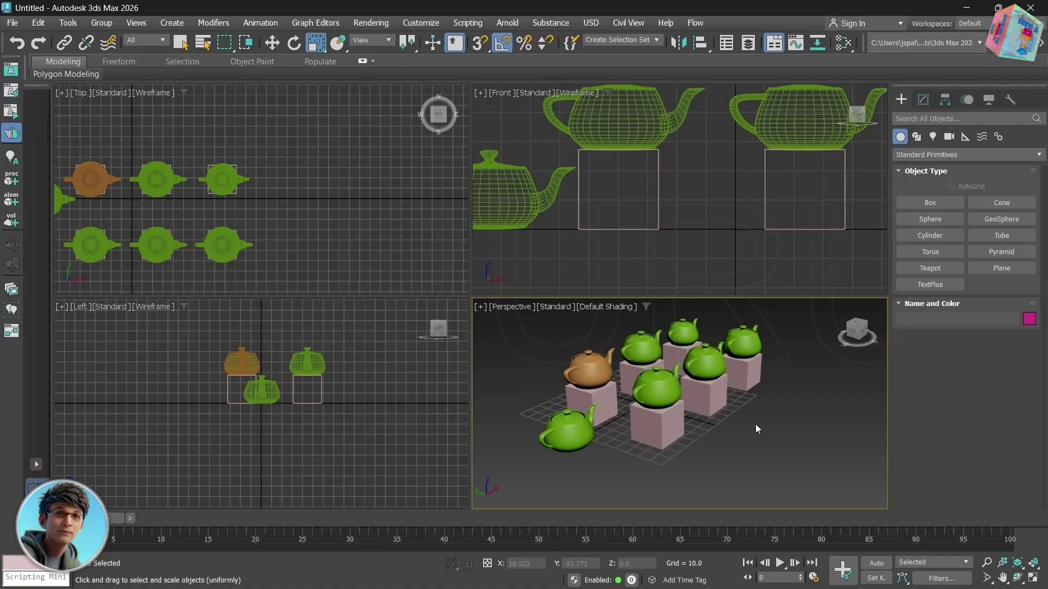
pyautogui.moveTo(704, 389); pyautogui.dragTo(704, 404, button='middle')
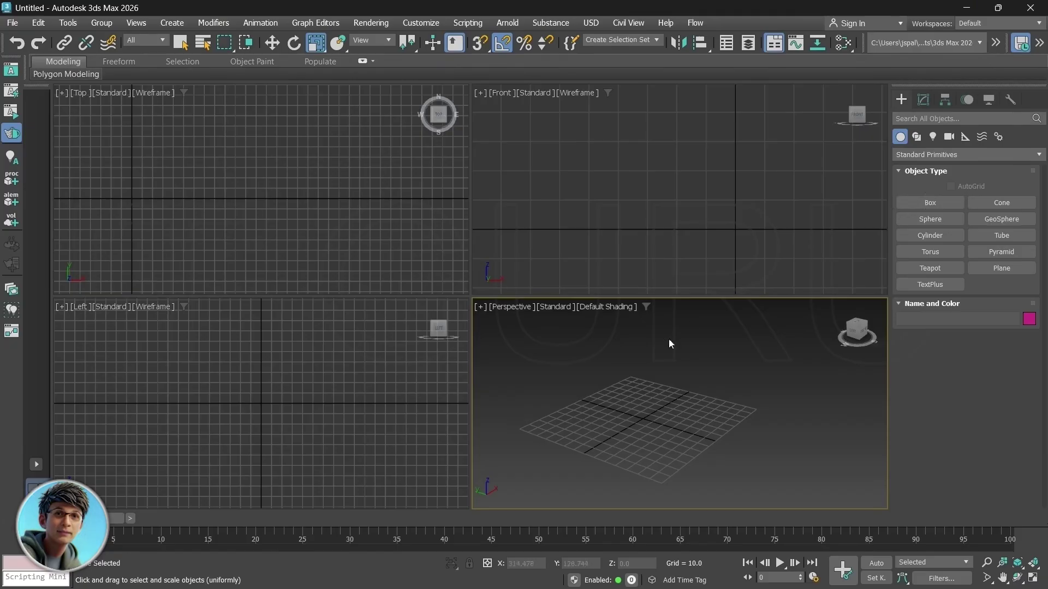
pyautogui.click(67, 24)
pyautogui.click(68, 23)
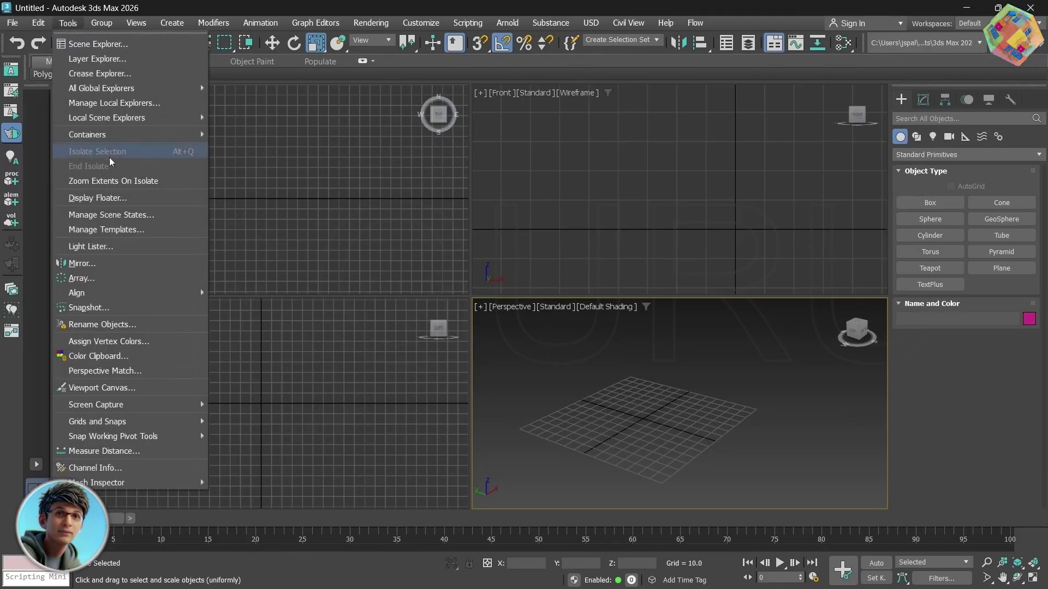
pyautogui.moveTo(118, 310)
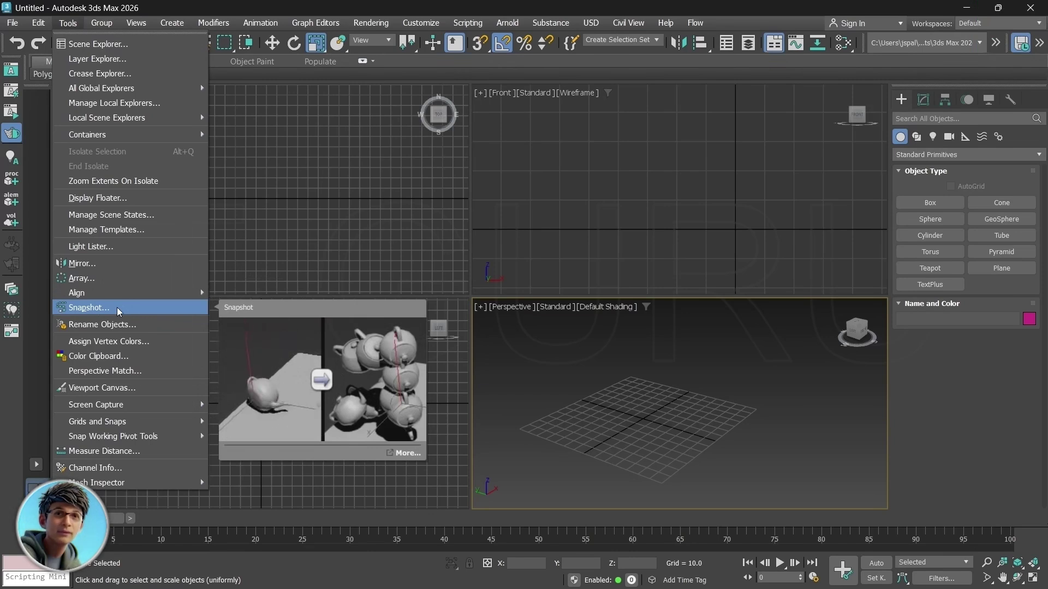
pyautogui.click(580, 367)
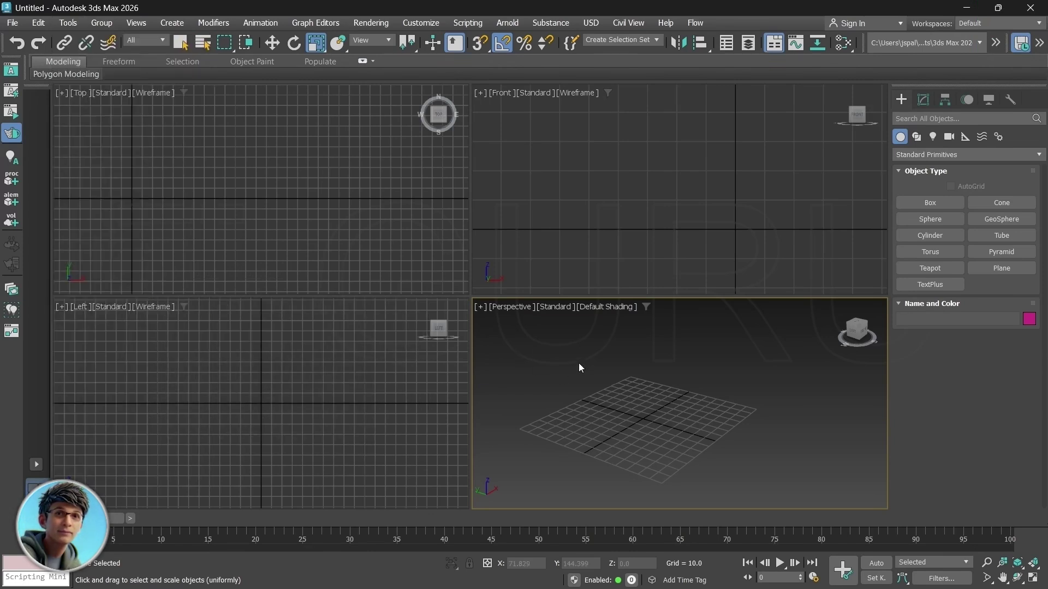
pyautogui.click(932, 218)
pyautogui.click(67, 22)
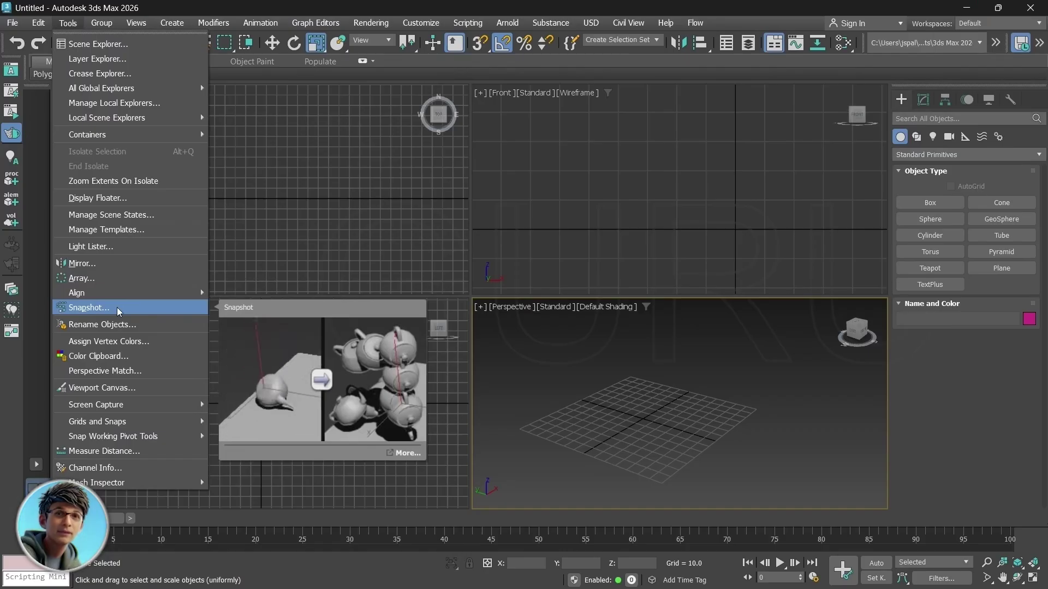
pyautogui.click(580, 368)
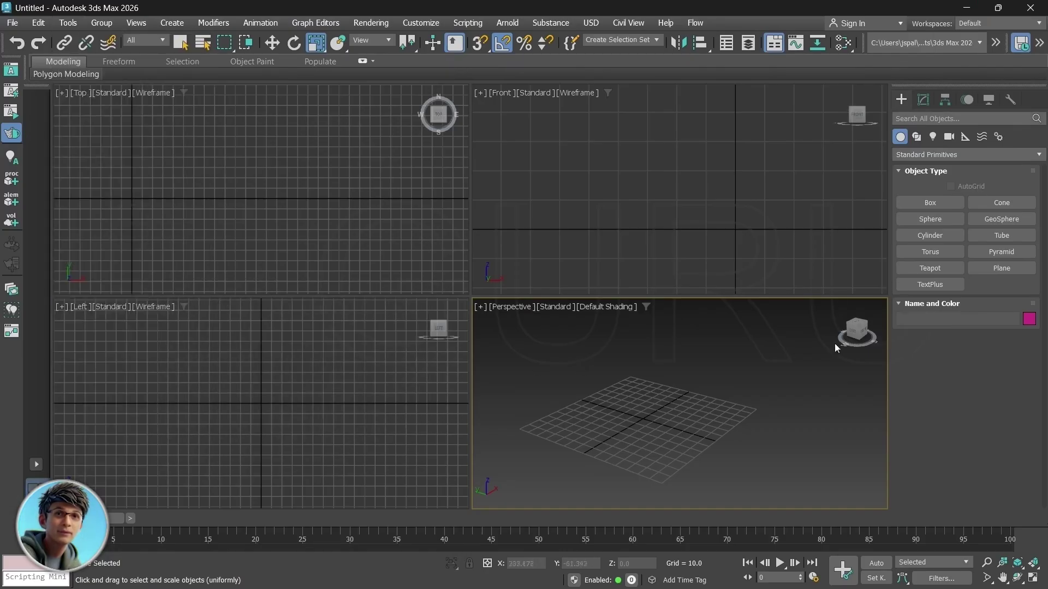
# Create a small cube just outside the grid's left corner in the Perspective view, and maximize that viewport
pyautogui.click(933, 202)
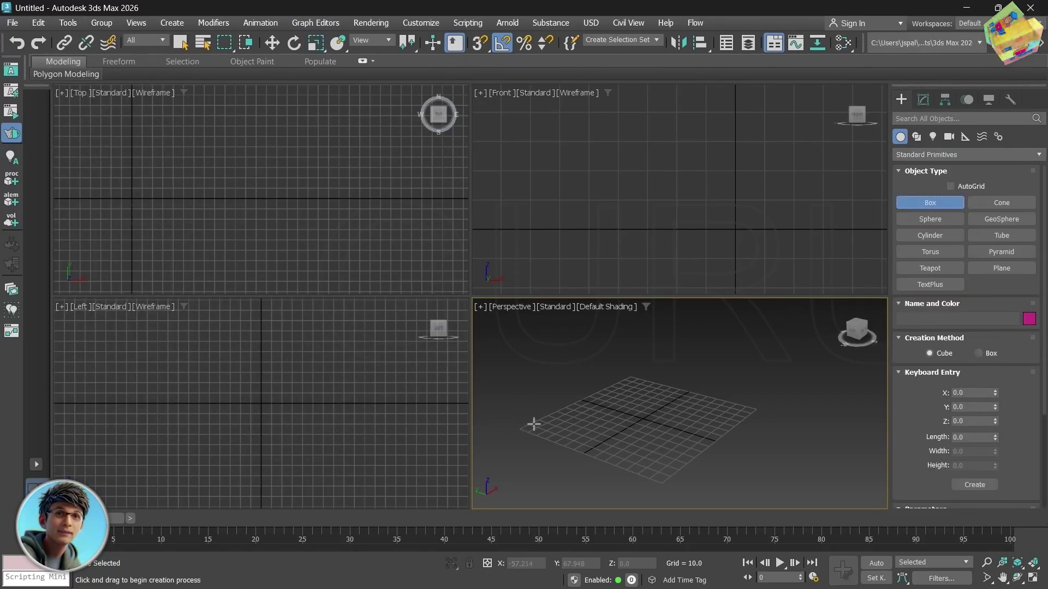
pyautogui.scroll(6, 540, 424)
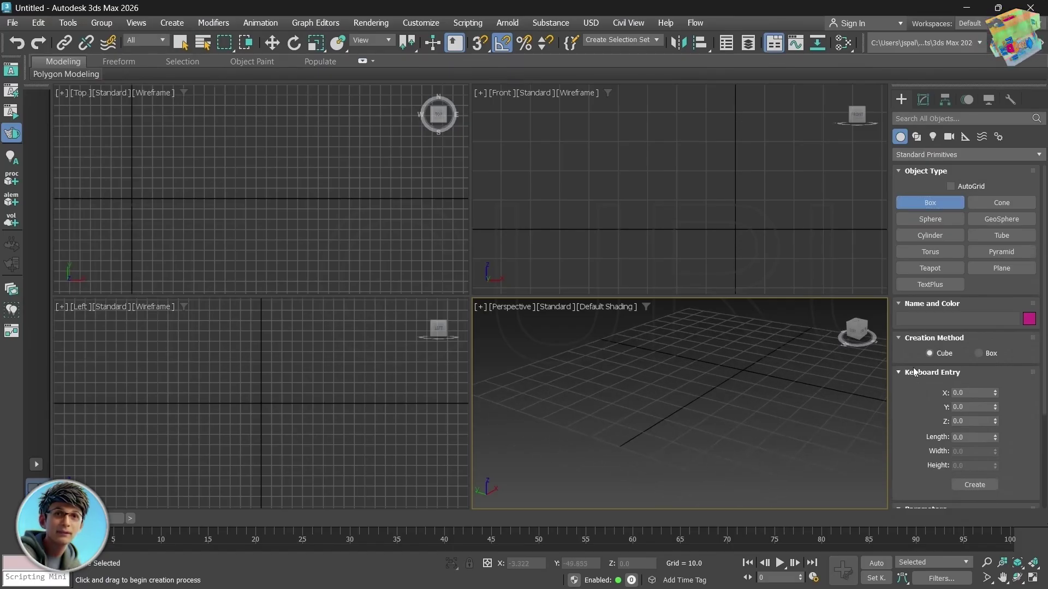
pyautogui.moveTo(511, 373)
pyautogui.mouseDown()
pyautogui.moveTo(526, 382)
pyautogui.moveTo(515, 376)
pyautogui.mouseUp()
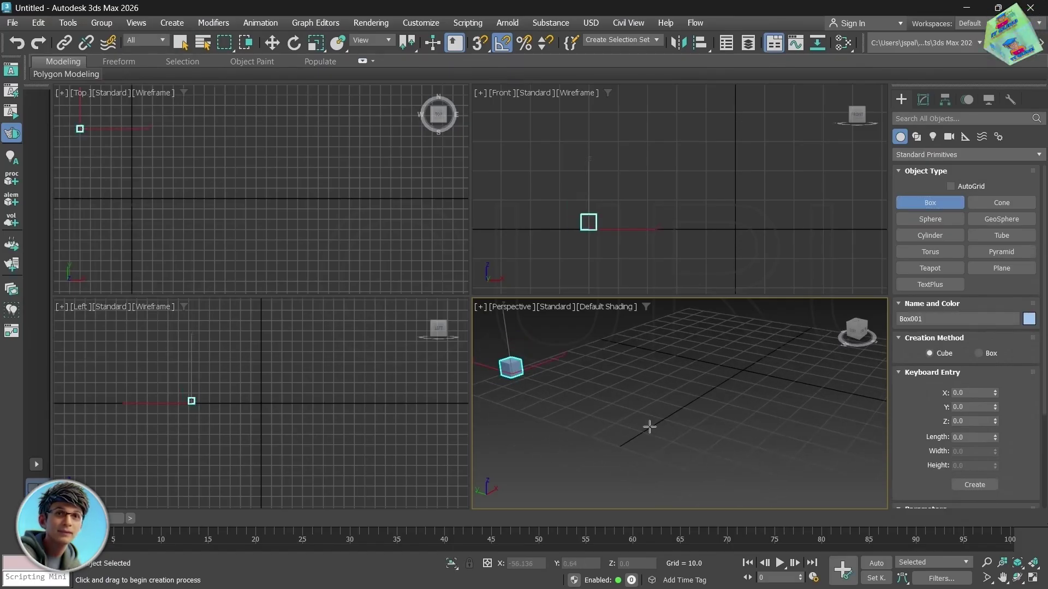
pyautogui.moveTo(649, 427); pyautogui.dragTo(646, 440, button='middle')
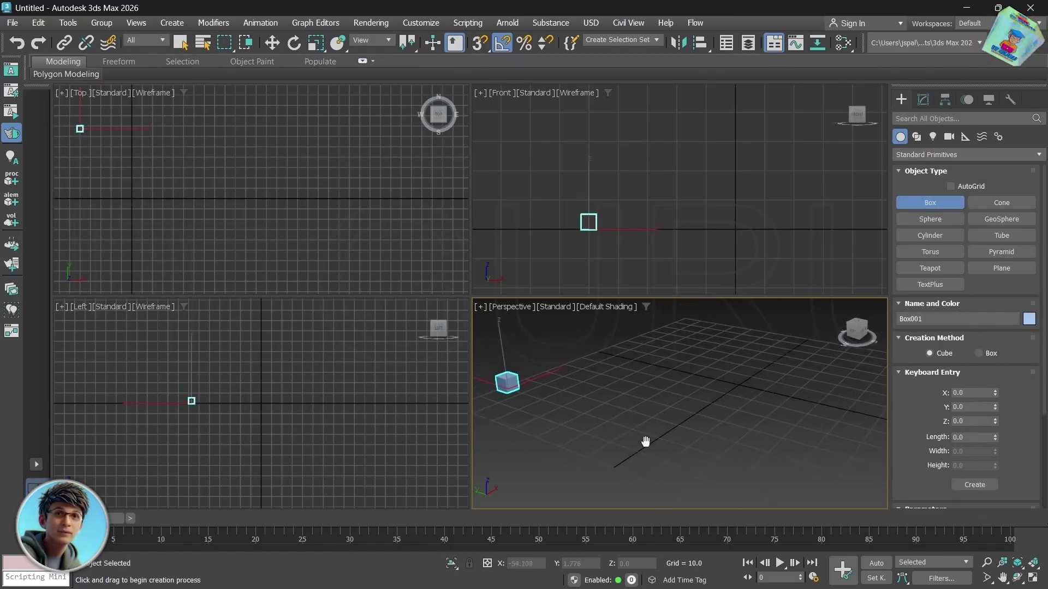
pyautogui.click(1033, 578)
pyautogui.moveTo(248, 297); pyautogui.dragTo(248, 305, button='middle')
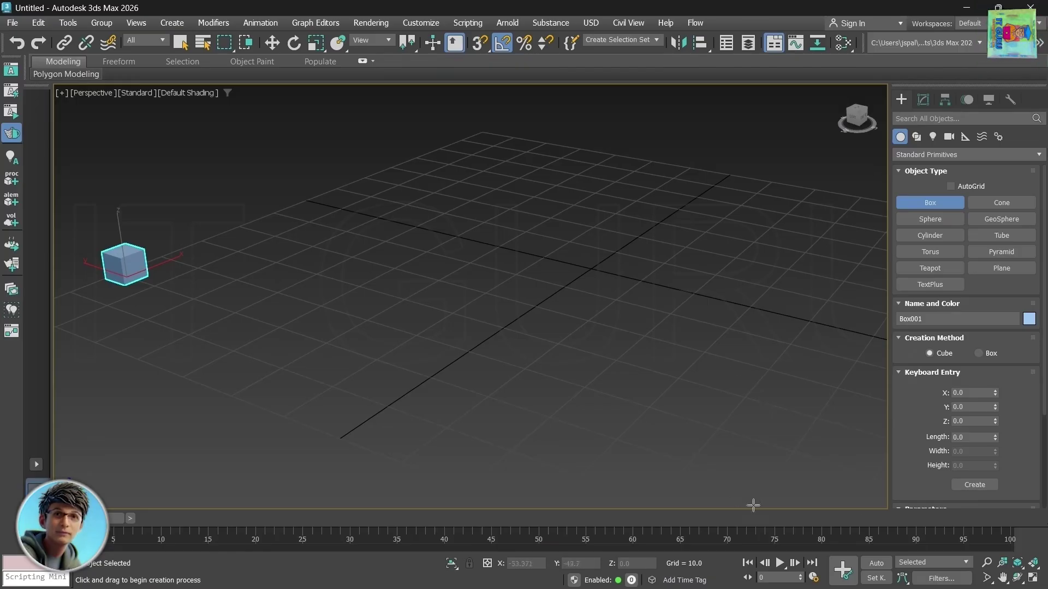
# Turn on Auto Key and, at frame 10, move the cube inward along the grid to about X -50, Y 44
pyautogui.click(878, 563)
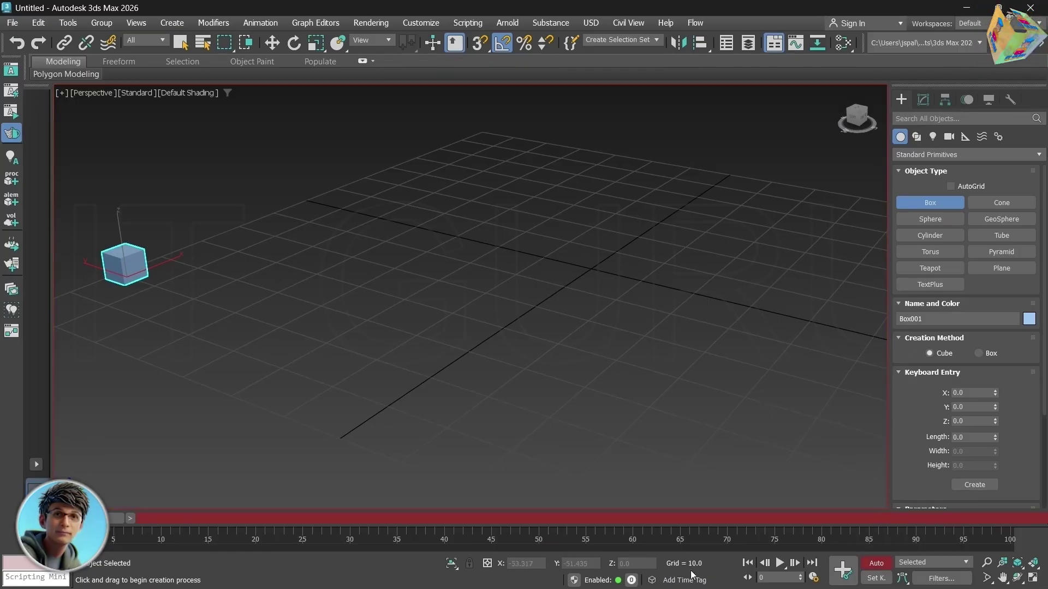
pyautogui.click(169, 512)
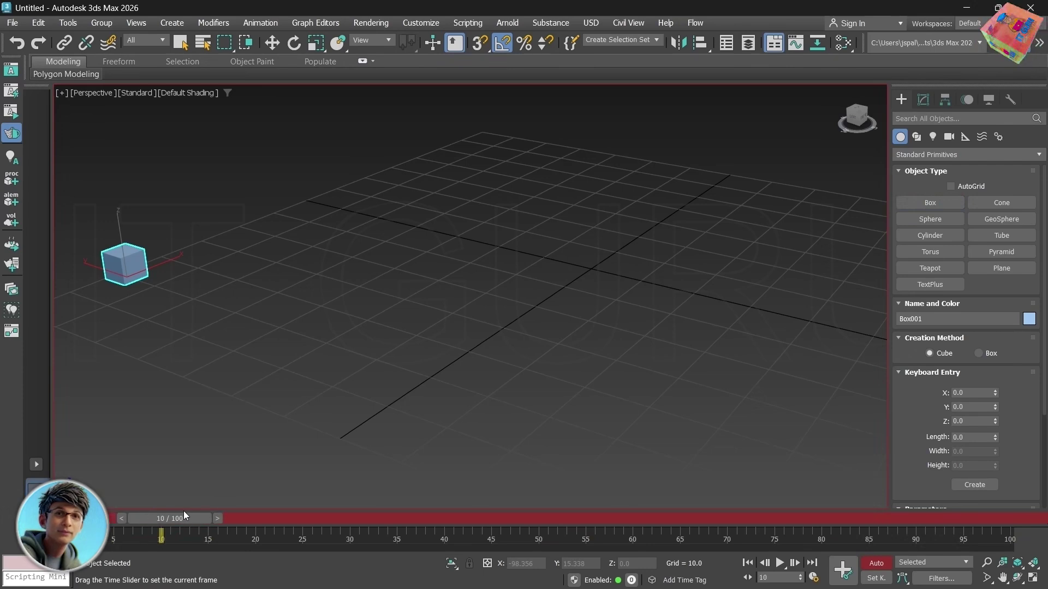
pyautogui.click(272, 43)
pyautogui.moveTo(109, 279); pyautogui.dragTo(198, 321)
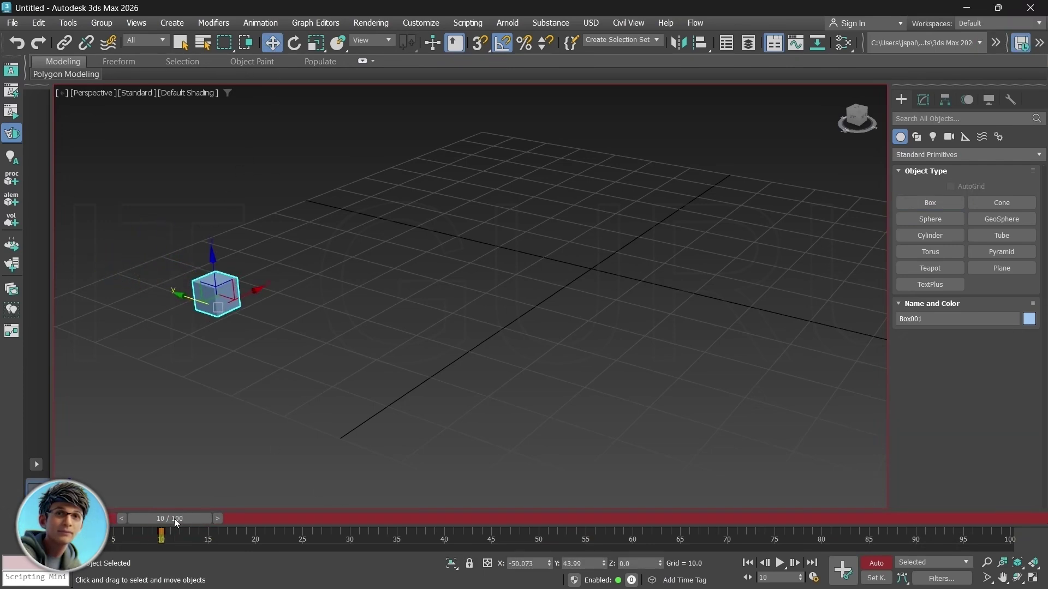
# At frame 20, raise the cube to about Z 10, and at frame 30, move it along X to about -24
pyautogui.moveTo(175, 518); pyautogui.dragTo(257, 516)
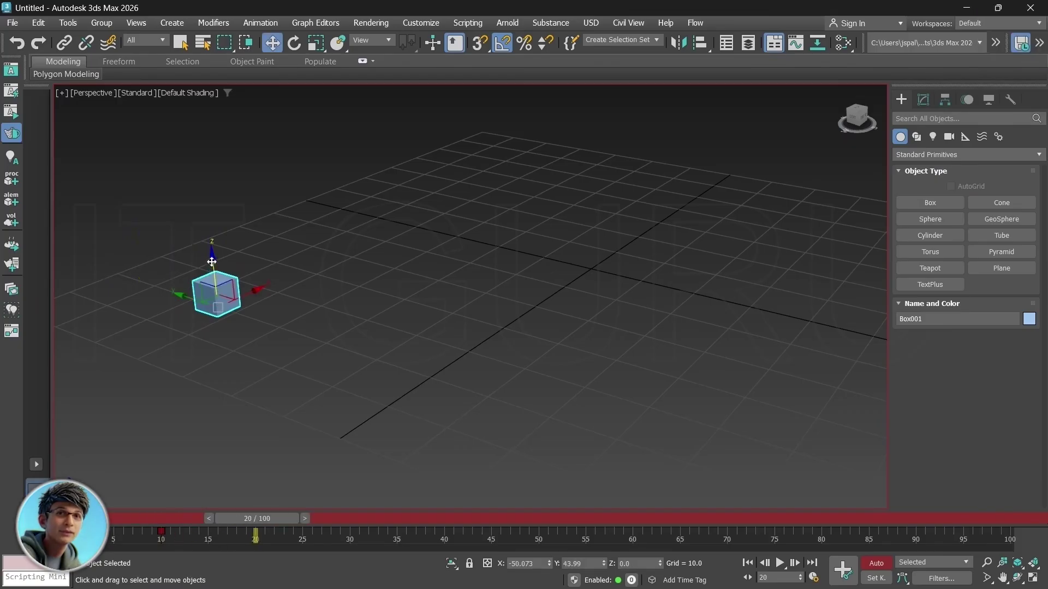
pyautogui.moveTo(211, 262); pyautogui.dragTo(206, 206)
pyautogui.moveTo(275, 519); pyautogui.dragTo(352, 516)
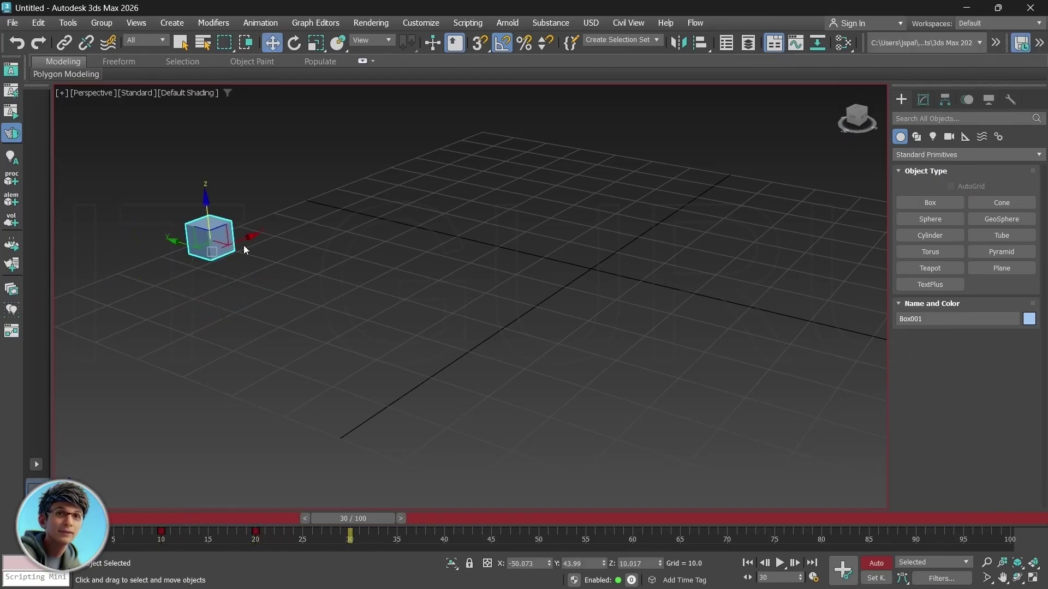
pyautogui.moveTo(245, 238); pyautogui.dragTo(352, 196)
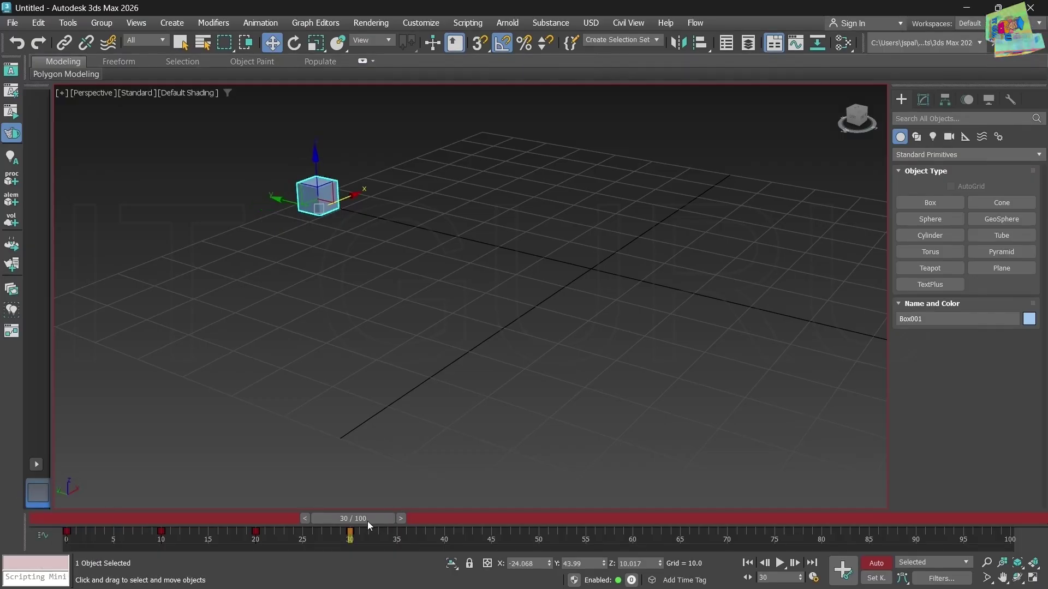
# At frame 40, move the cube along Y to about 16, and at frame 50, lower it by about 11.6 units
pyautogui.moveTo(366, 519); pyautogui.dragTo(458, 513)
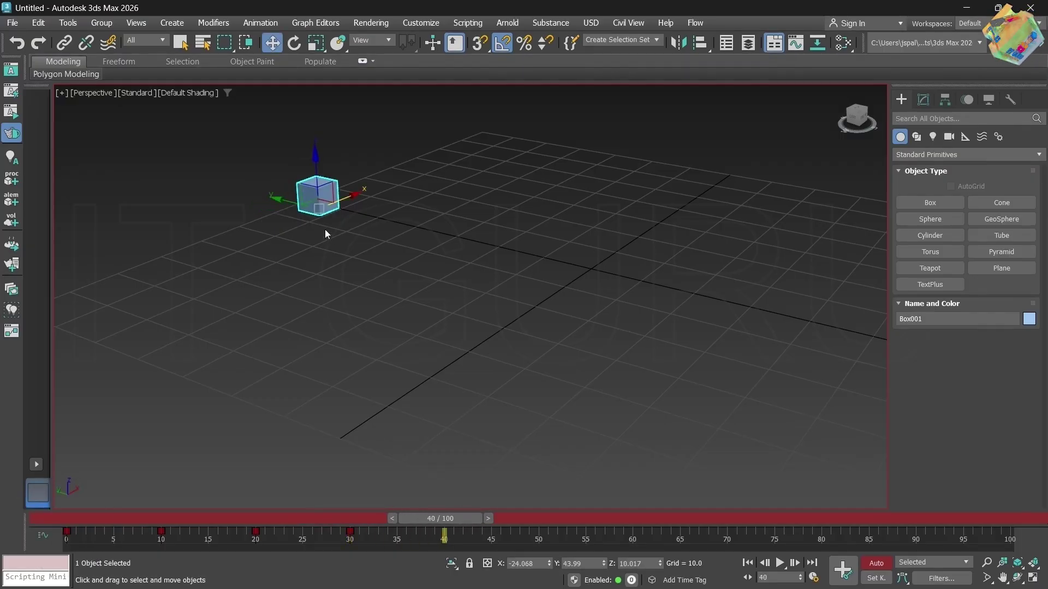
pyautogui.moveTo(298, 206); pyautogui.dragTo(424, 236)
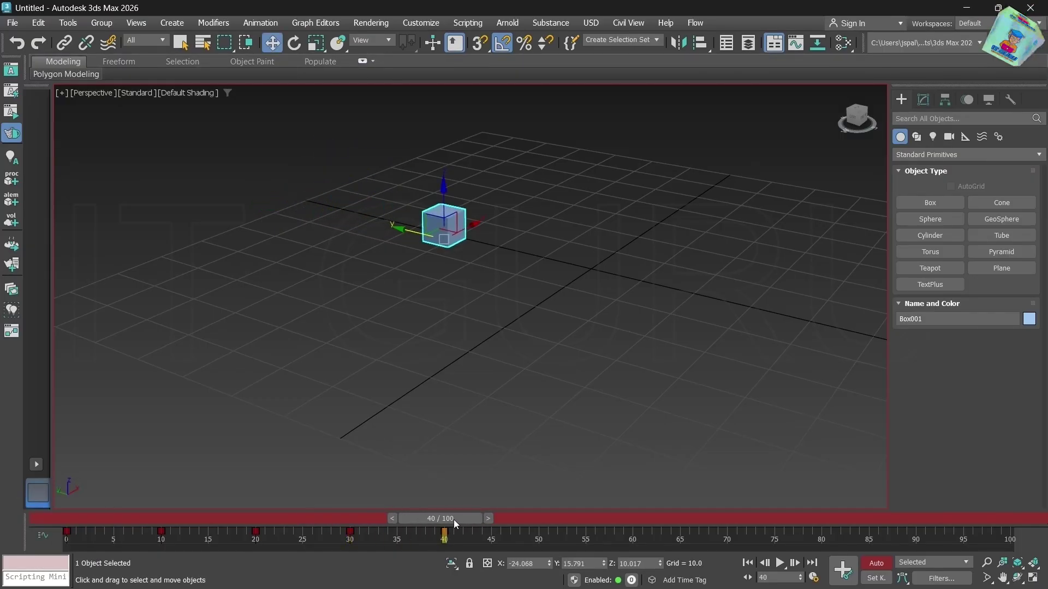
pyautogui.moveTo(453, 520); pyautogui.dragTo(548, 509)
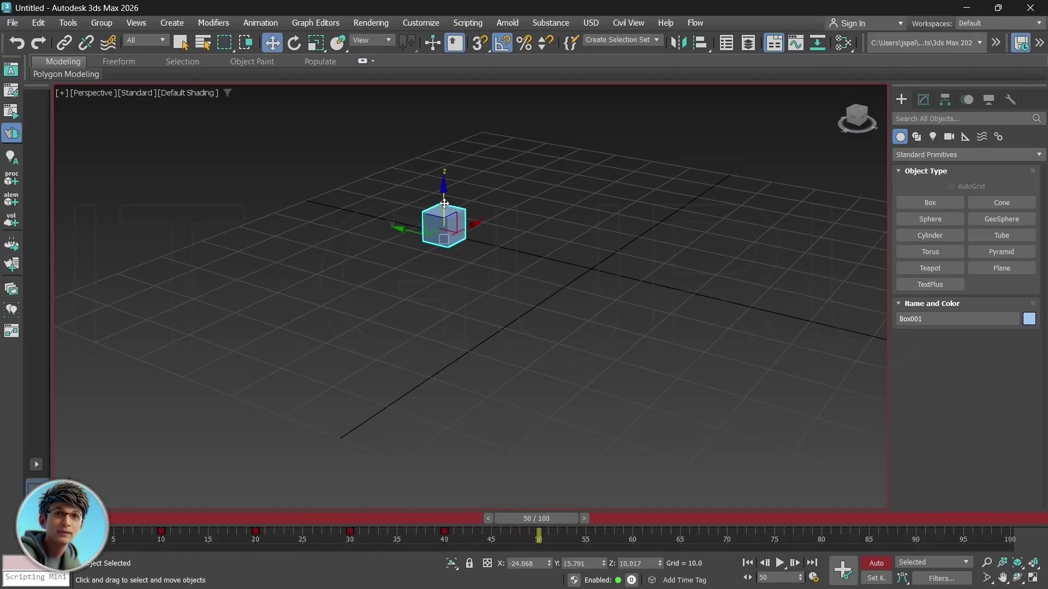
pyautogui.moveTo(446, 195); pyautogui.dragTo(461, 265)
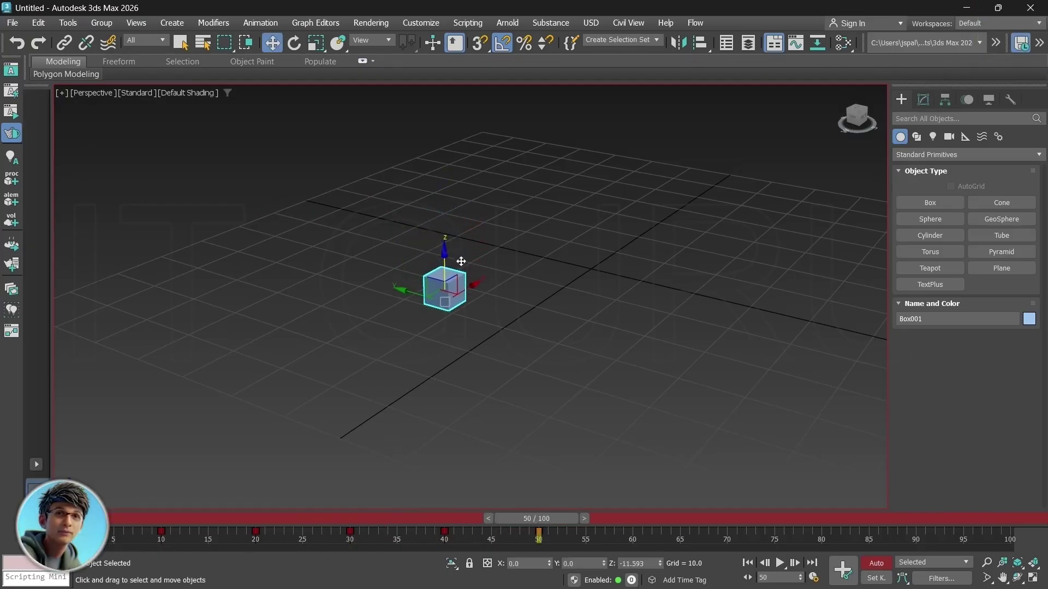
# At frame 60, move the cube along X to about 17.6, and at frame 70, raise it to about Z 6.4
pyautogui.moveTo(539, 519); pyautogui.dragTo(649, 511)
pyautogui.moveTo(466, 287); pyautogui.dragTo(588, 221)
pyautogui.moveTo(654, 517); pyautogui.dragTo(820, 510)
pyautogui.press('w')
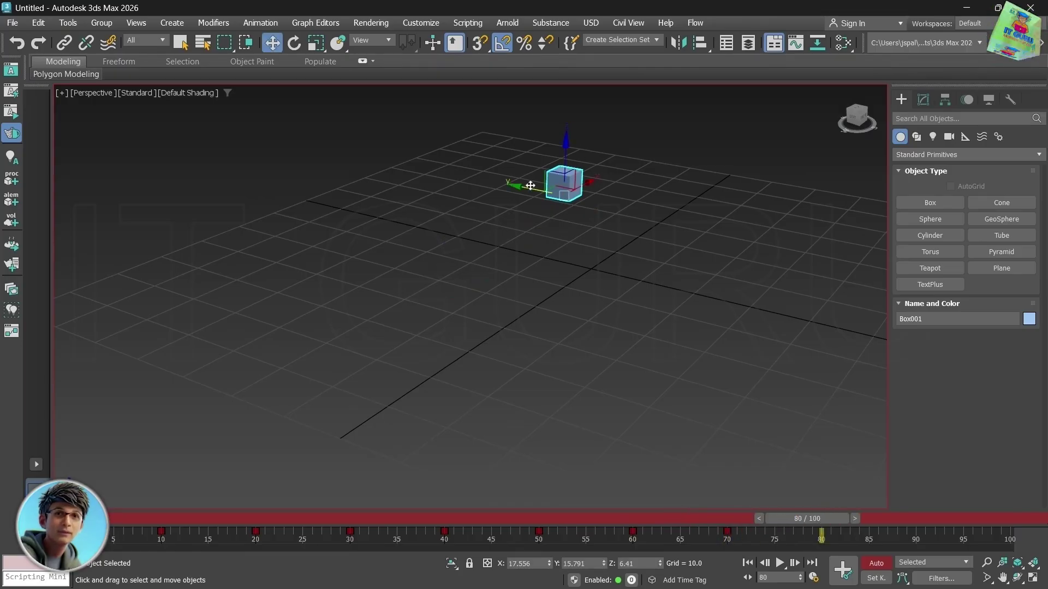
# At frame 80, move the cube along Y across the grid, and at frame 90, bring it forward along X toward the viewer
pyautogui.moveTo(529, 185); pyautogui.dragTo(705, 222)
pyautogui.moveTo(836, 519); pyautogui.dragTo(931, 518)
pyautogui.moveTo(764, 220); pyautogui.dragTo(521, 413)
# Turn off Auto Key, play the cube's animation from frame 0, and rewind it to the start
pyautogui.click(876, 564)
pyautogui.moveTo(900, 518); pyautogui.dragTo(106, 519)
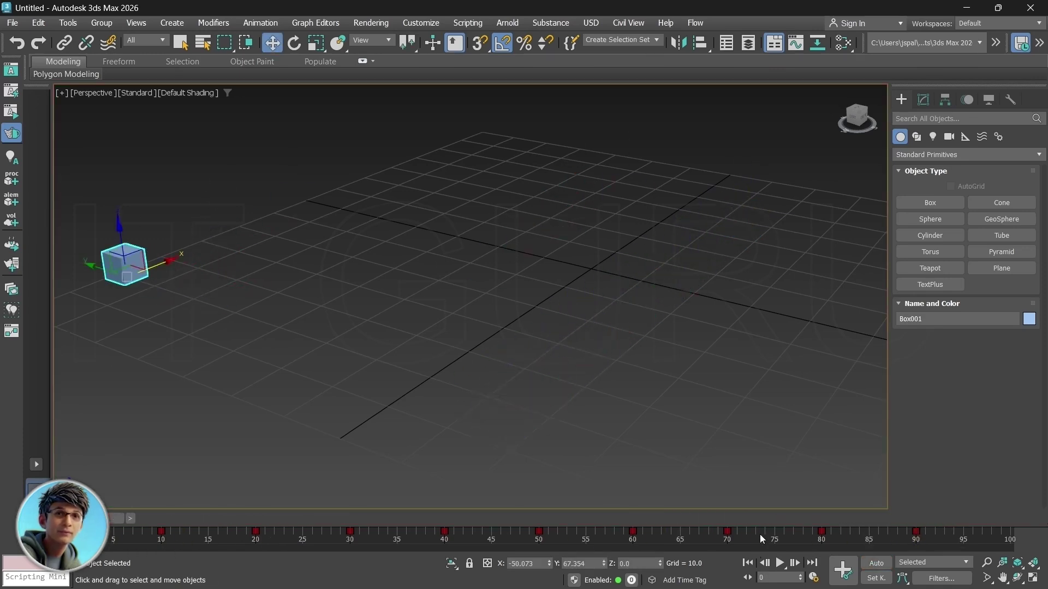
pyautogui.click(779, 563)
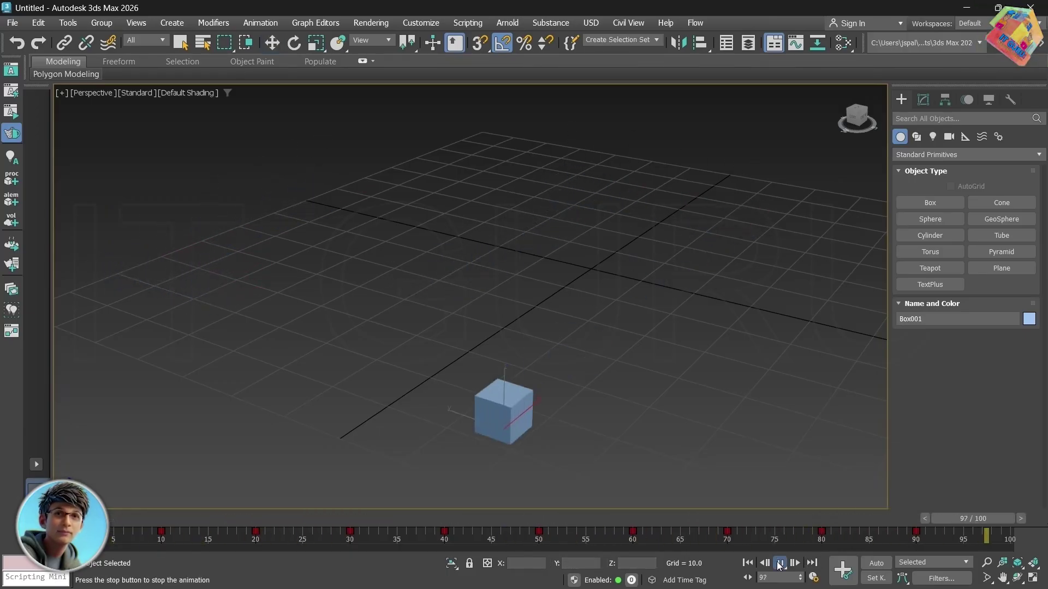
pyautogui.click(780, 564)
pyautogui.moveTo(362, 519); pyautogui.dragTo(118, 521)
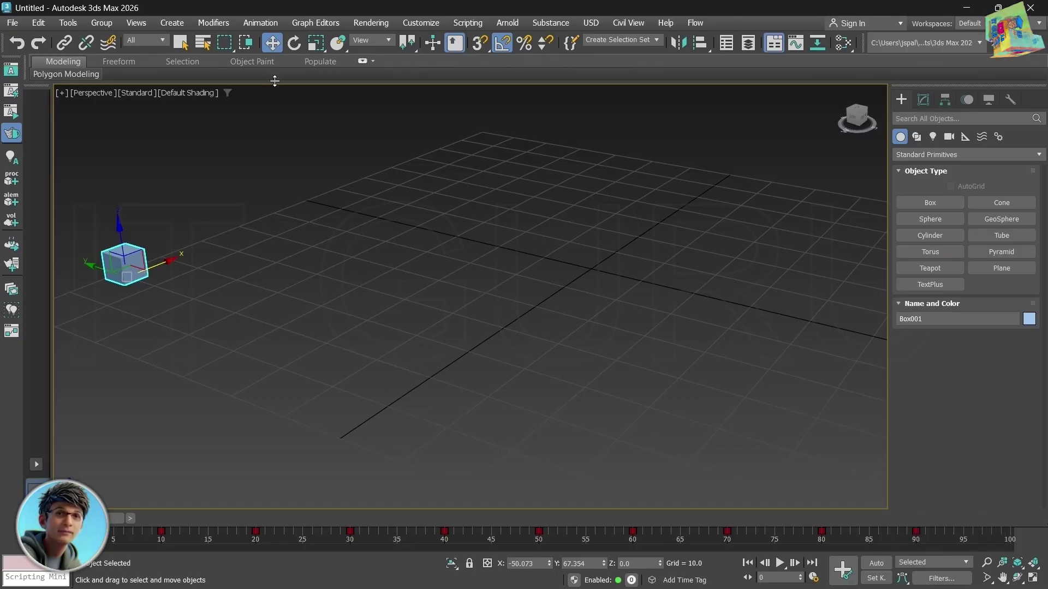
# Take a Snapshot of the animated cube over the frame range 0 to 100 with 1 copy, using the Copy clone method
pyautogui.click(65, 23)
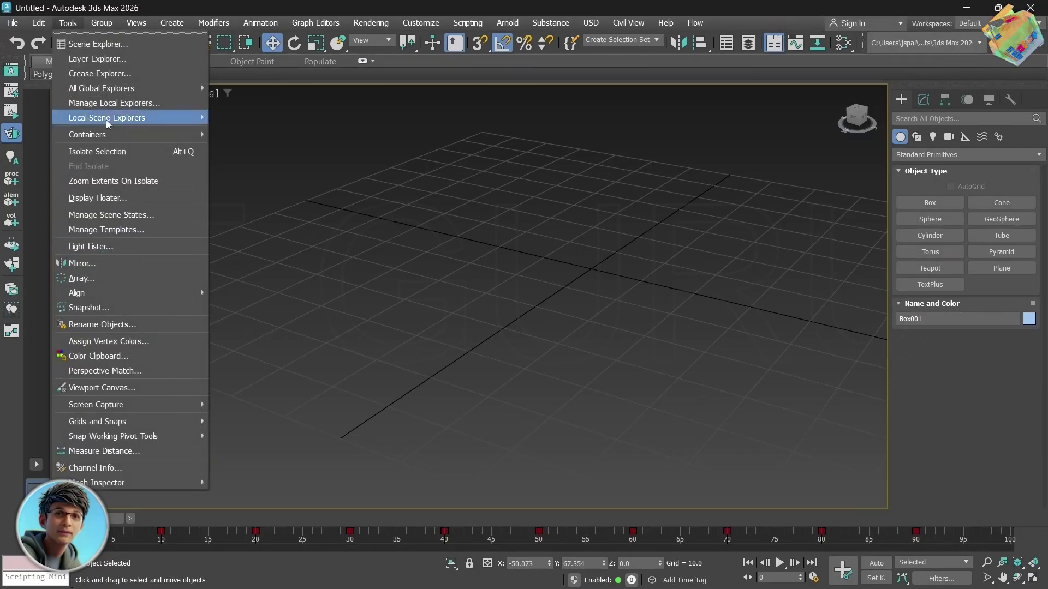
pyautogui.click(103, 304)
pyautogui.moveTo(495, 211); pyautogui.dragTo(757, 120)
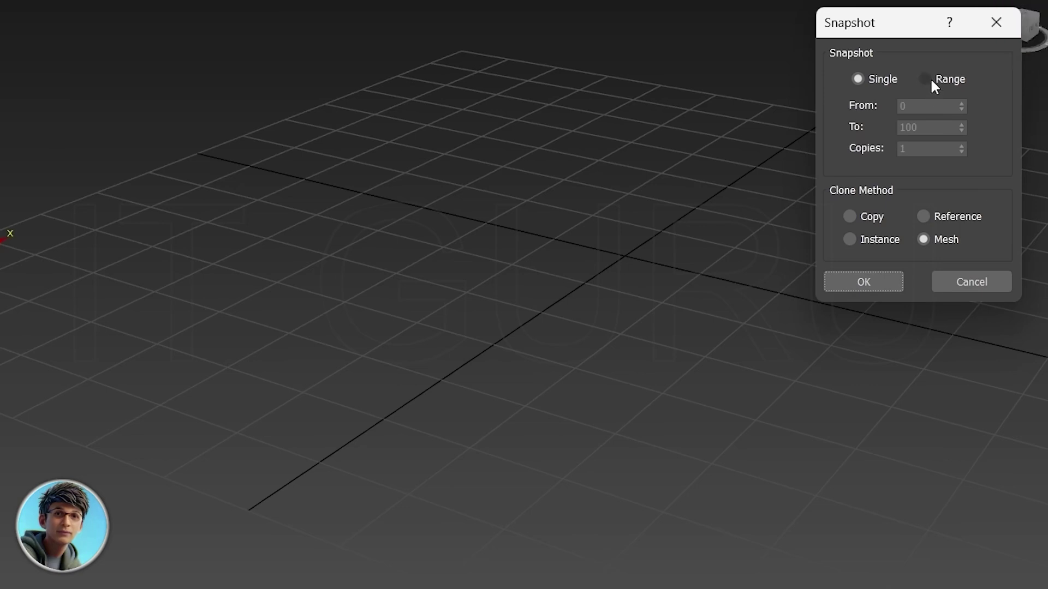
pyautogui.click(923, 80)
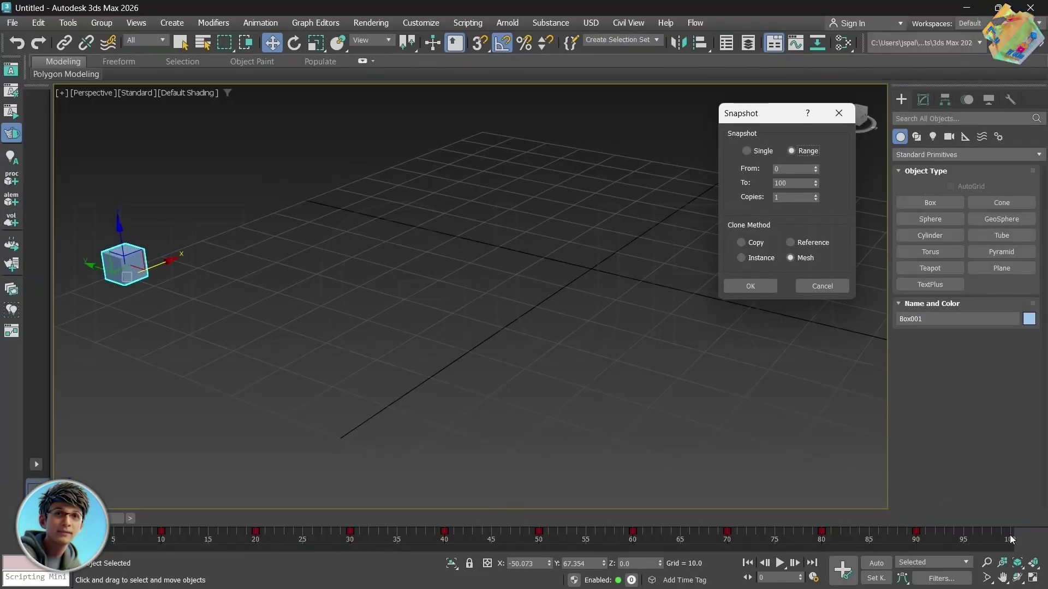
pyautogui.click(741, 244)
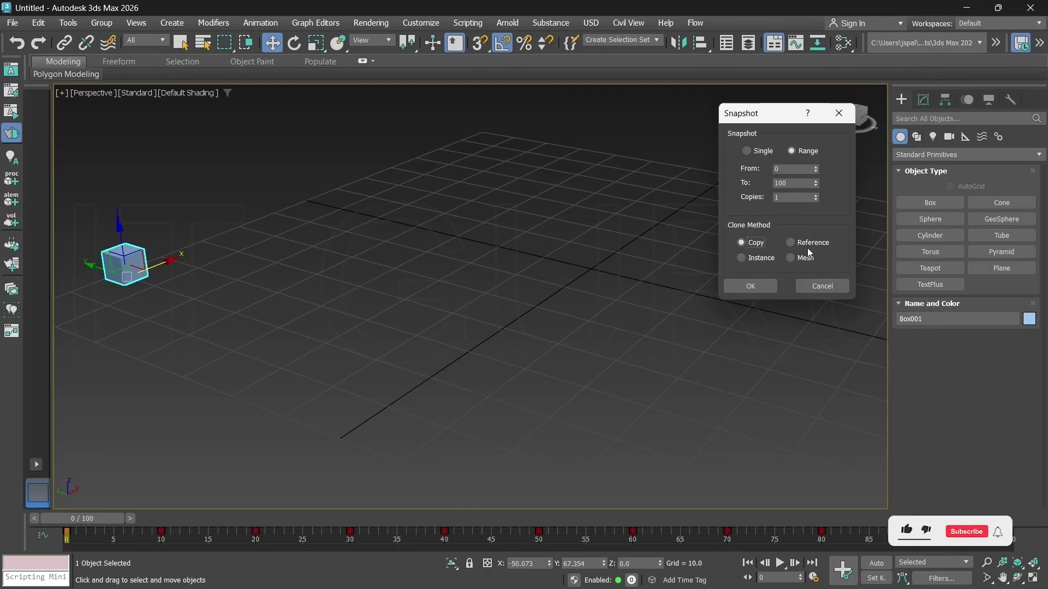
pyautogui.click(751, 286)
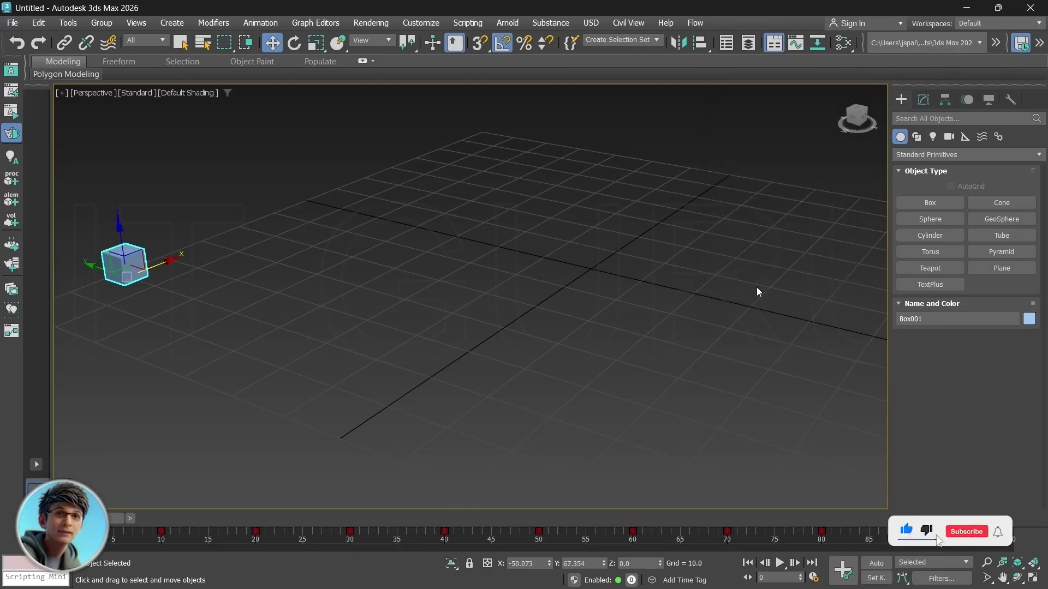
pyautogui.moveTo(136, 518); pyautogui.dragTo(112, 480)
pyautogui.press('w')
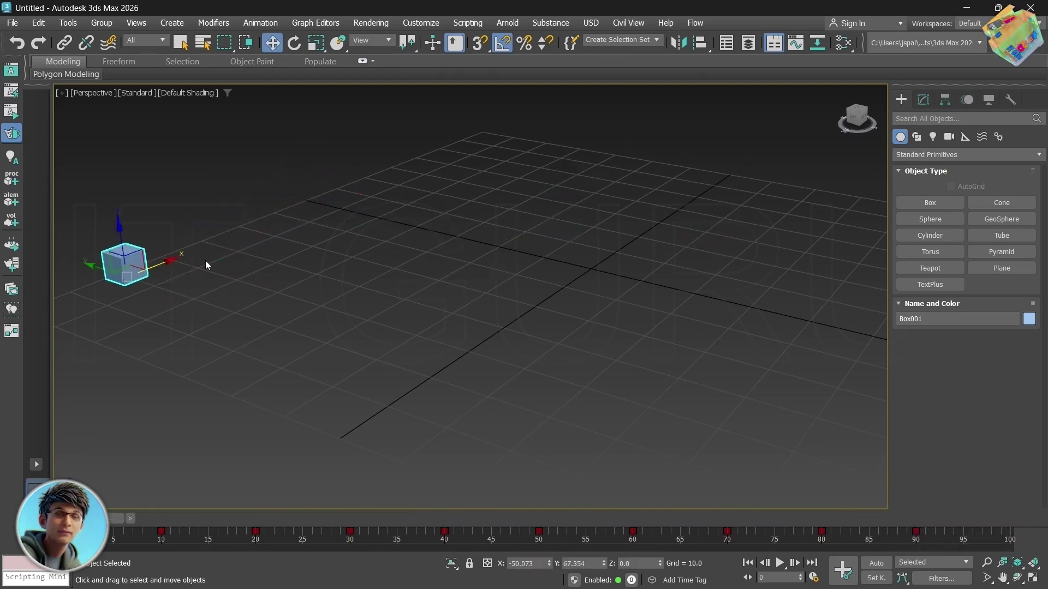
# Try a Snapshot of the selected cube clone over frames 0 to 100 with 15 copies, using the Copy method
pyautogui.click(68, 22)
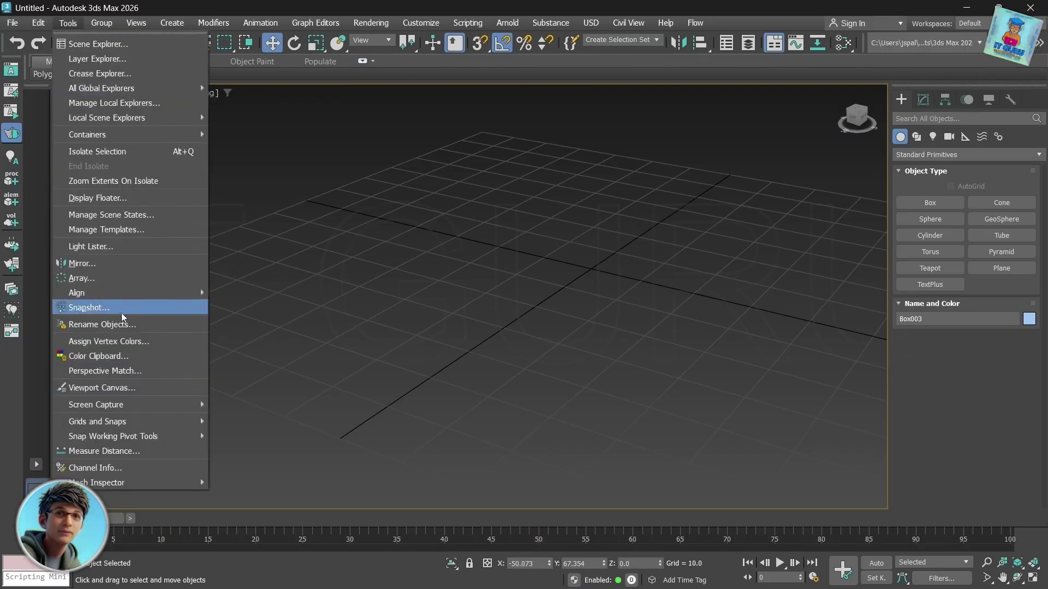
pyautogui.click(98, 308)
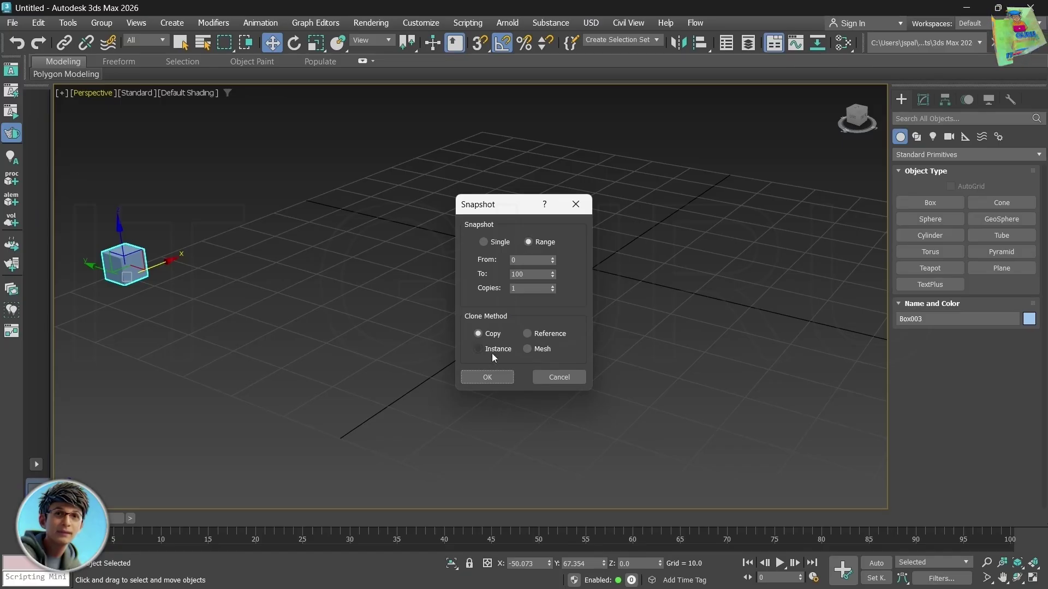
pyautogui.click(552, 287)
pyautogui.click(552, 286)
pyautogui.moveTo(522, 290); pyautogui.dragTo(477, 291)
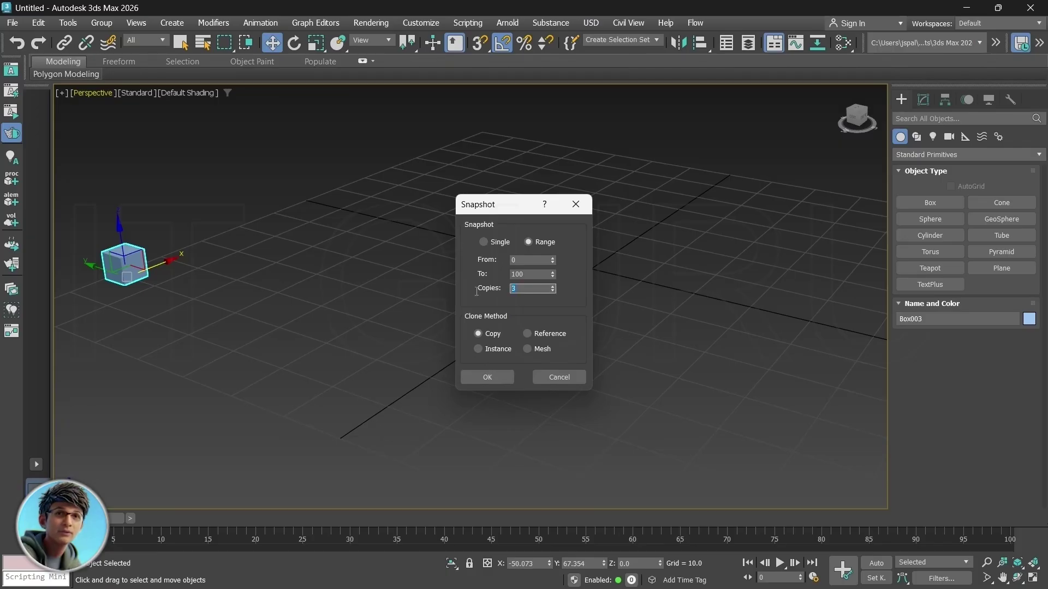
pyautogui.write('15')
pyautogui.hotkey('shift', 'Tab')
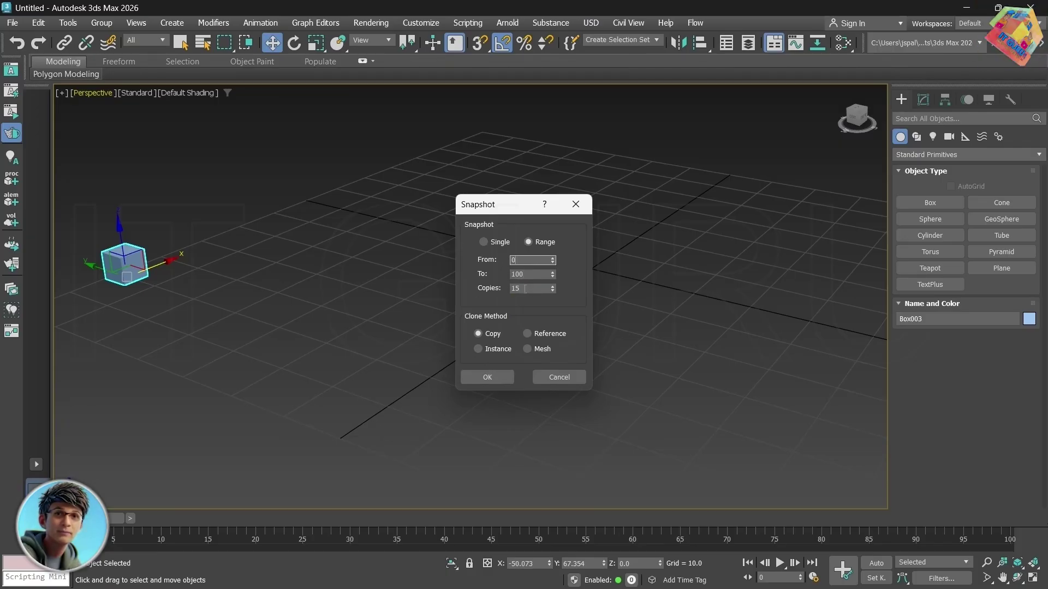
pyautogui.click(492, 376)
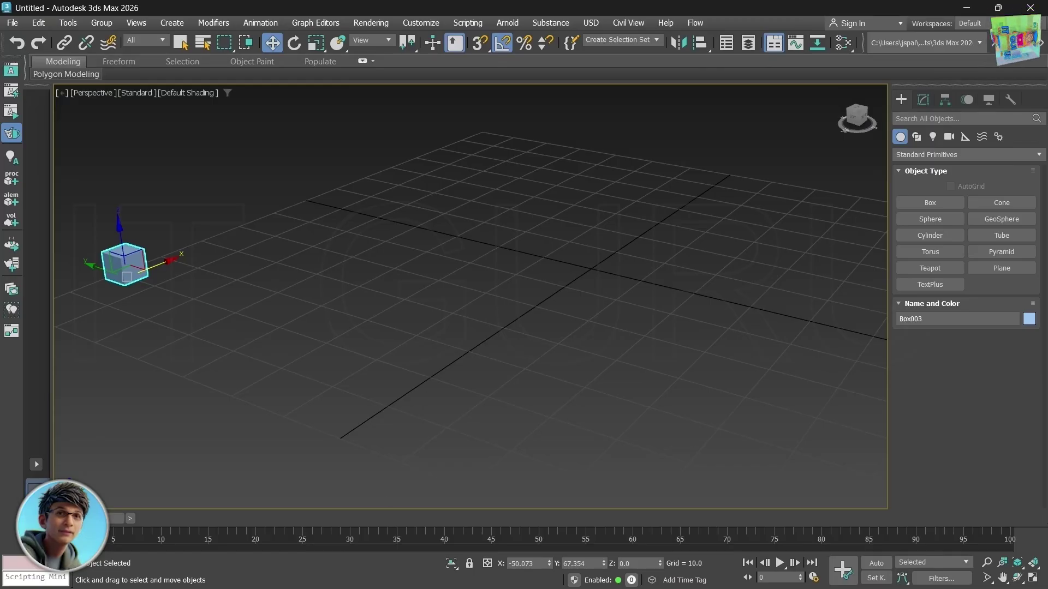
pyautogui.moveTo(116, 518); pyautogui.dragTo(109, 542)
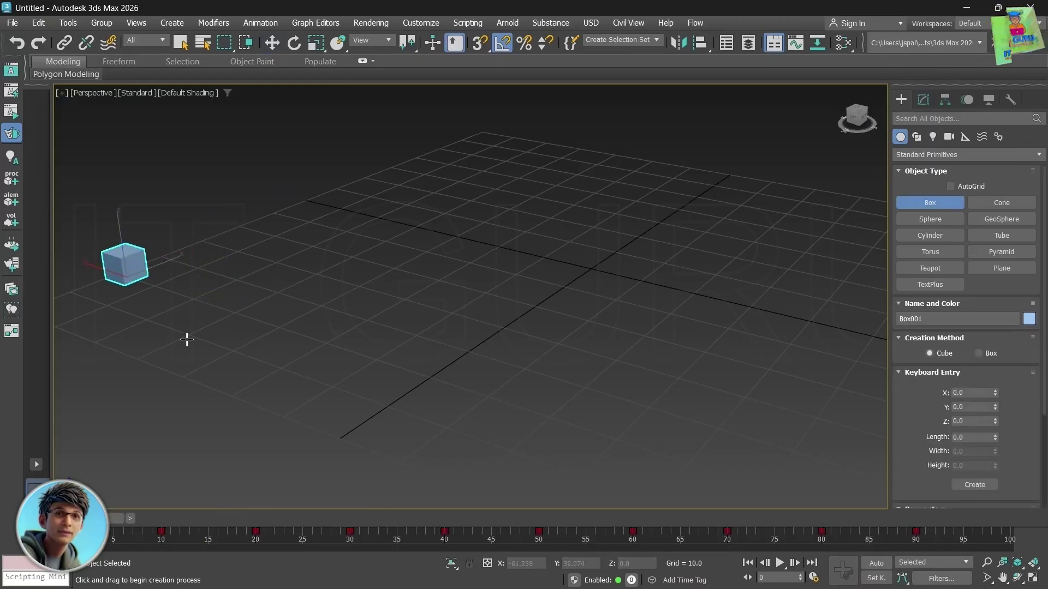
pyautogui.press('w')
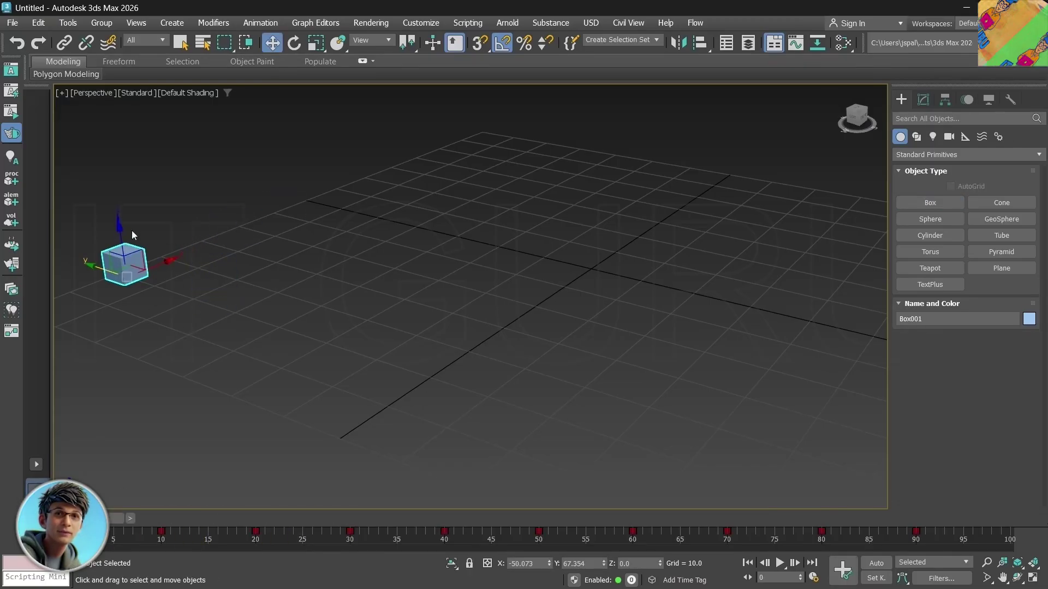
# Take a Snapshot of the original animated cube over frames 0 to 100 with 20 copies, using the Copy method
pyautogui.click(67, 24)
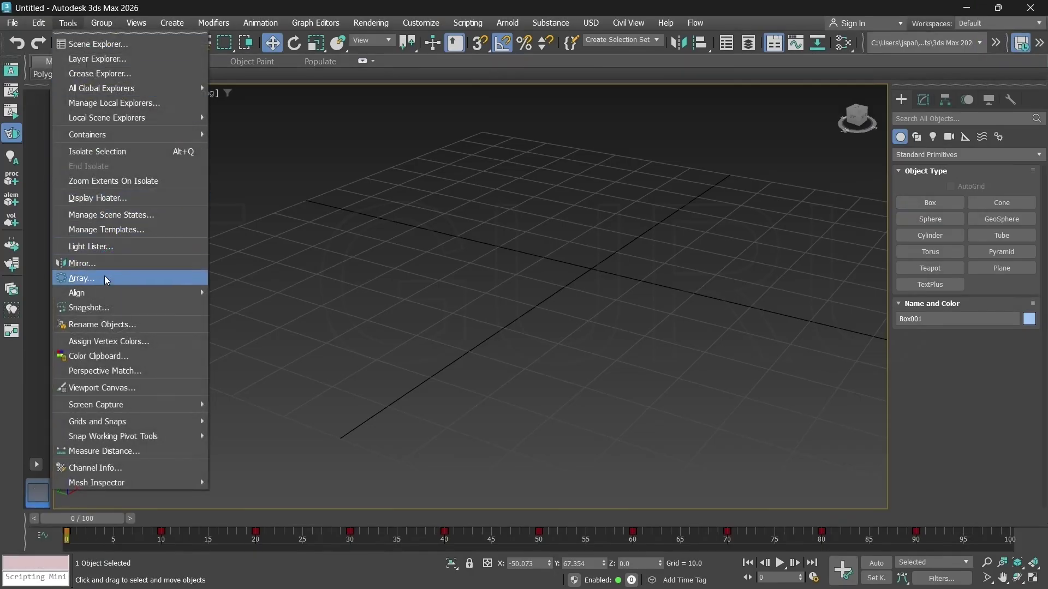
pyautogui.click(87, 307)
pyautogui.moveTo(518, 200); pyautogui.dragTo(558, 106)
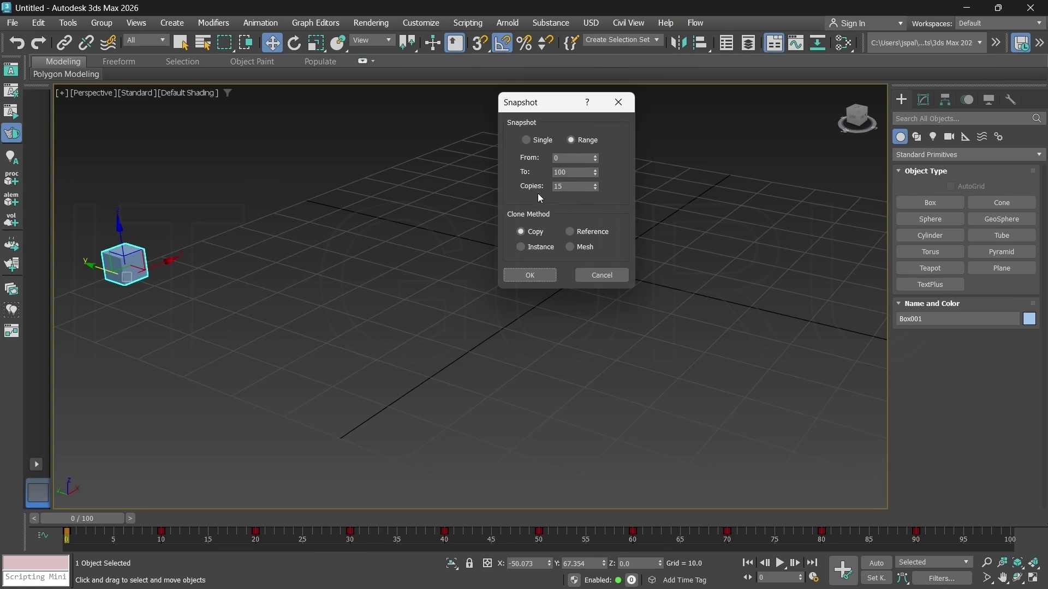
pyautogui.moveTo(560, 188); pyautogui.dragTo(545, 185)
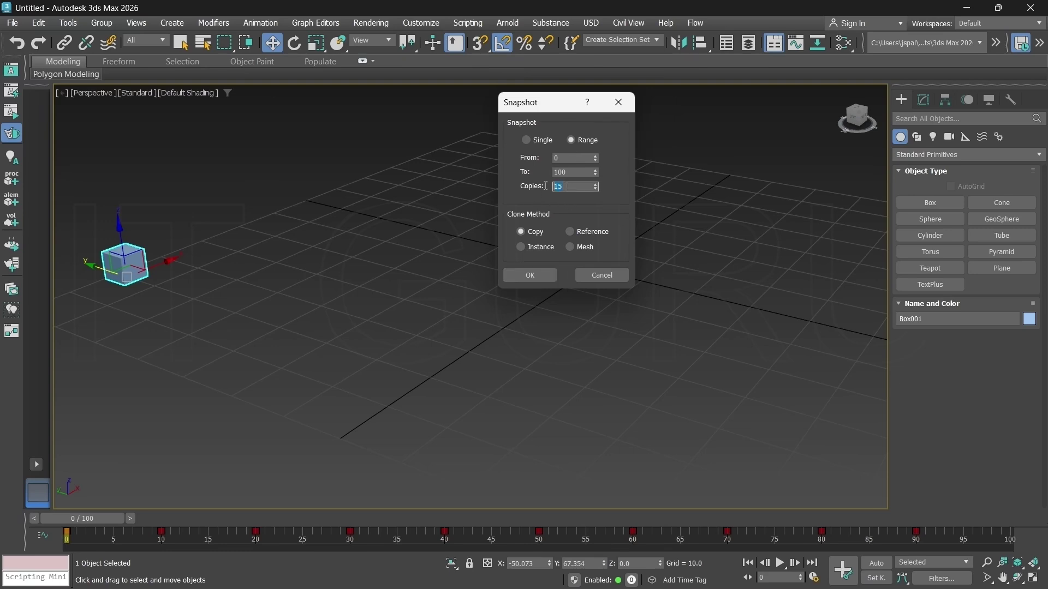
pyautogui.click(594, 184)
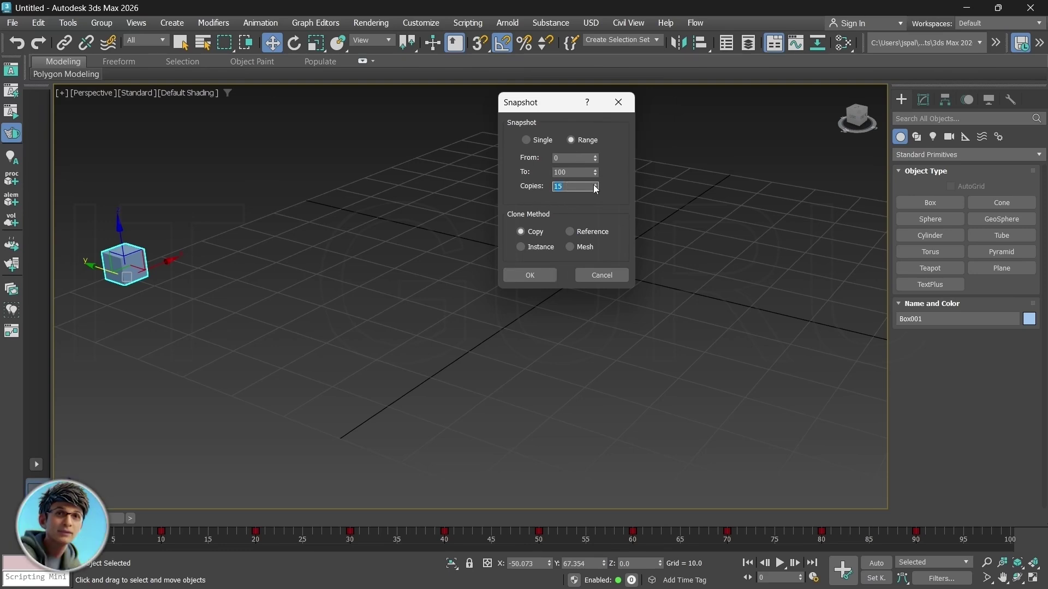
pyautogui.click(594, 185)
pyautogui.click(594, 184)
pyautogui.click(593, 184)
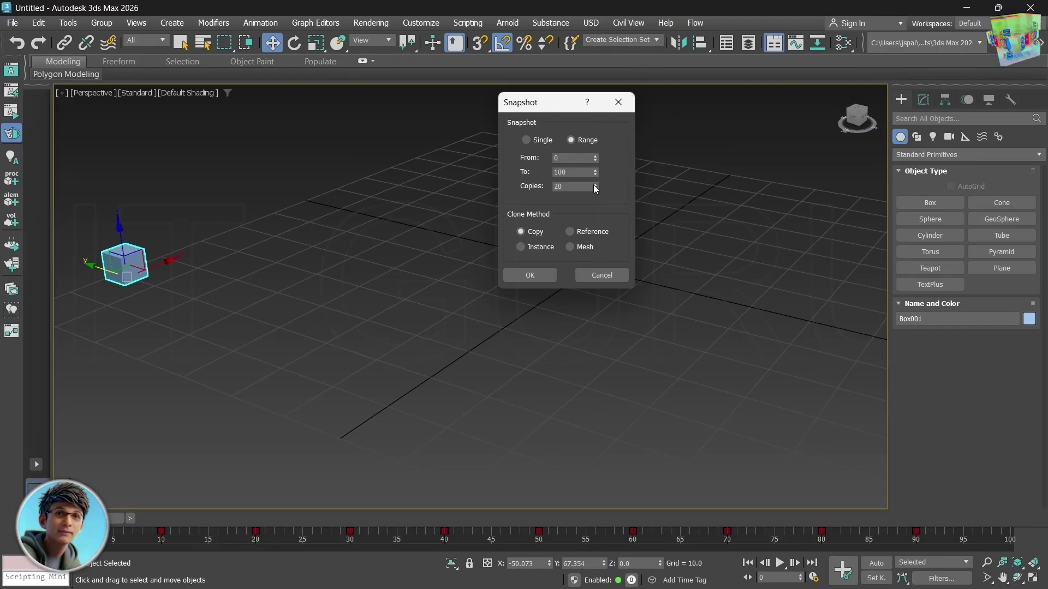
pyautogui.click(594, 185)
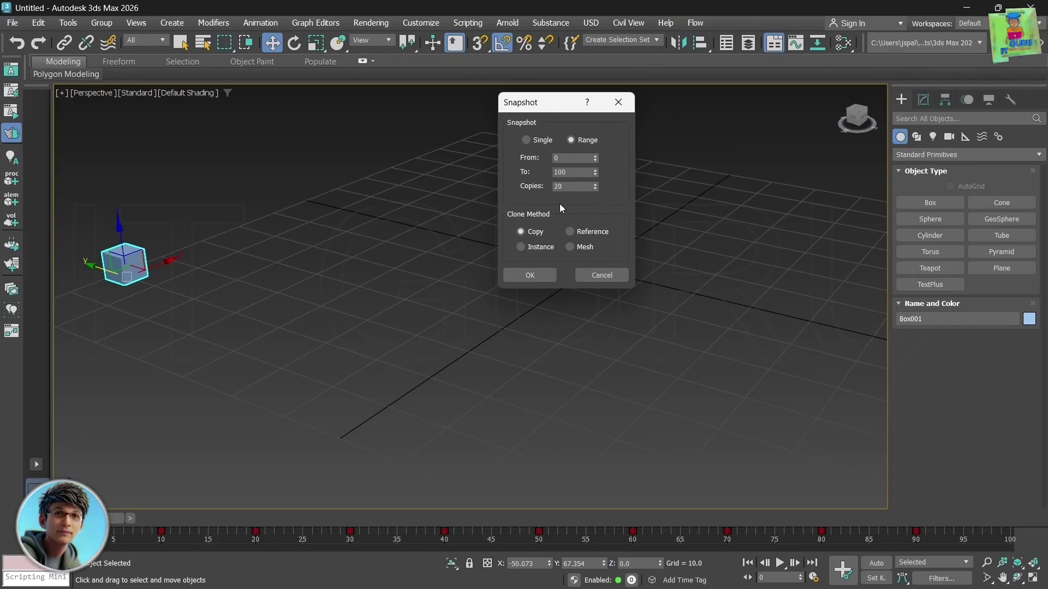
pyautogui.click(532, 275)
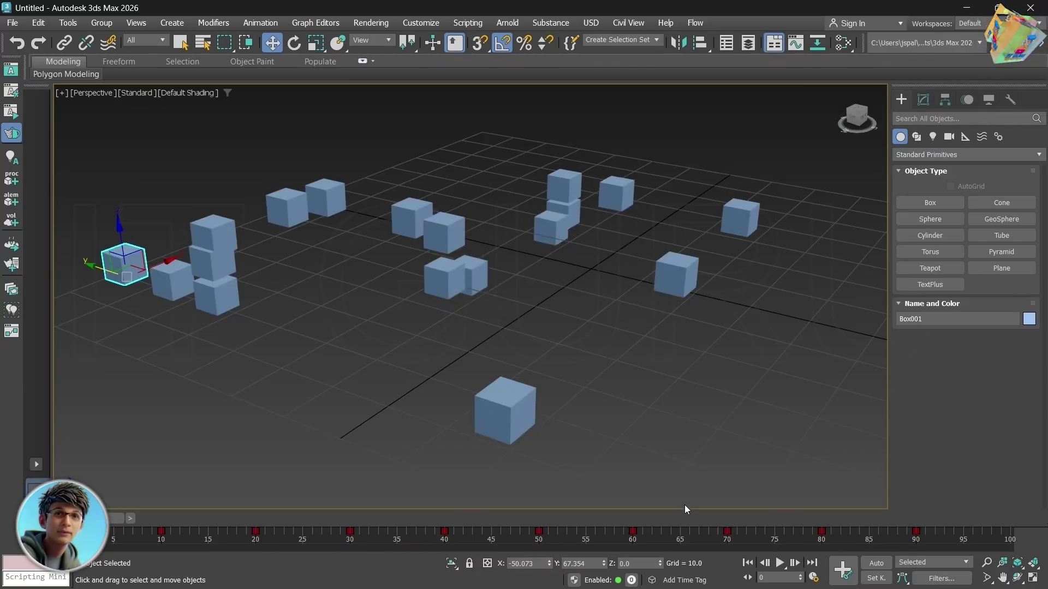
# Play the animation to compare the cube's path with its snapshot copies, then stop it and rewind to frame 1
pyautogui.click(782, 564)
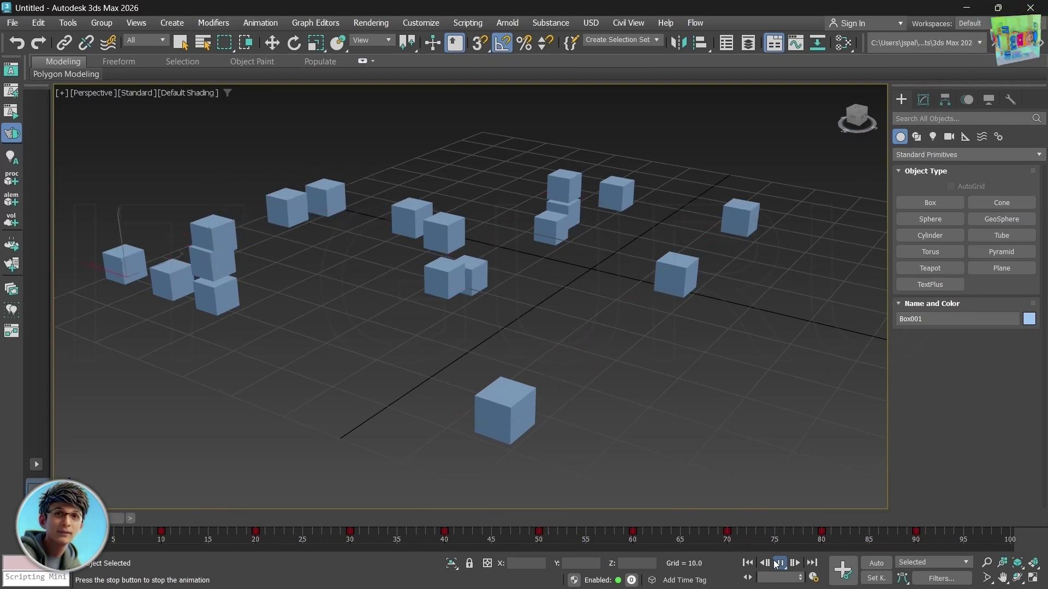
pyautogui.press('space')
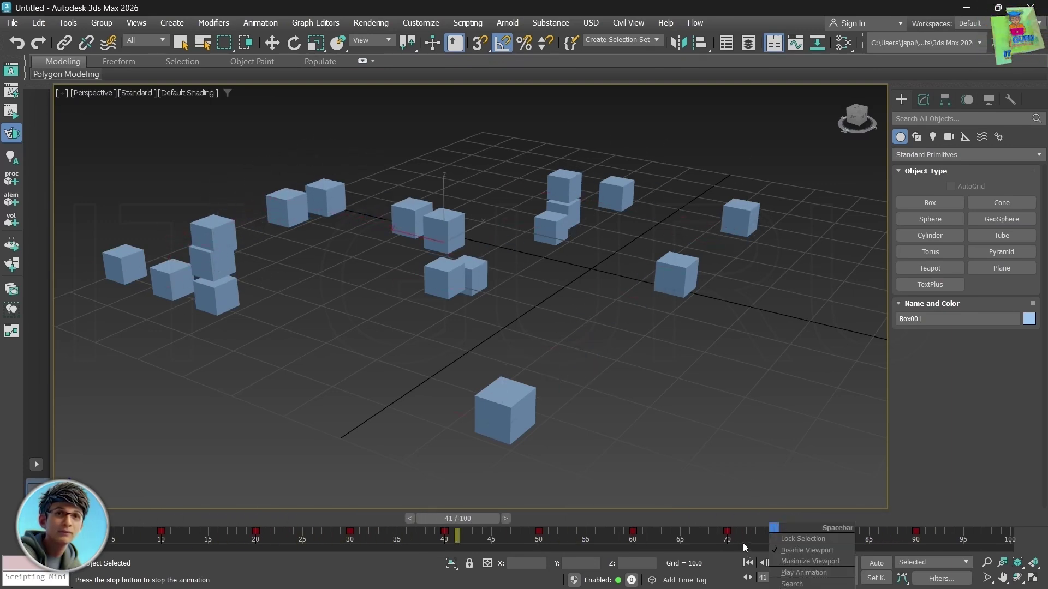
pyautogui.click(691, 499)
pyautogui.click(783, 565)
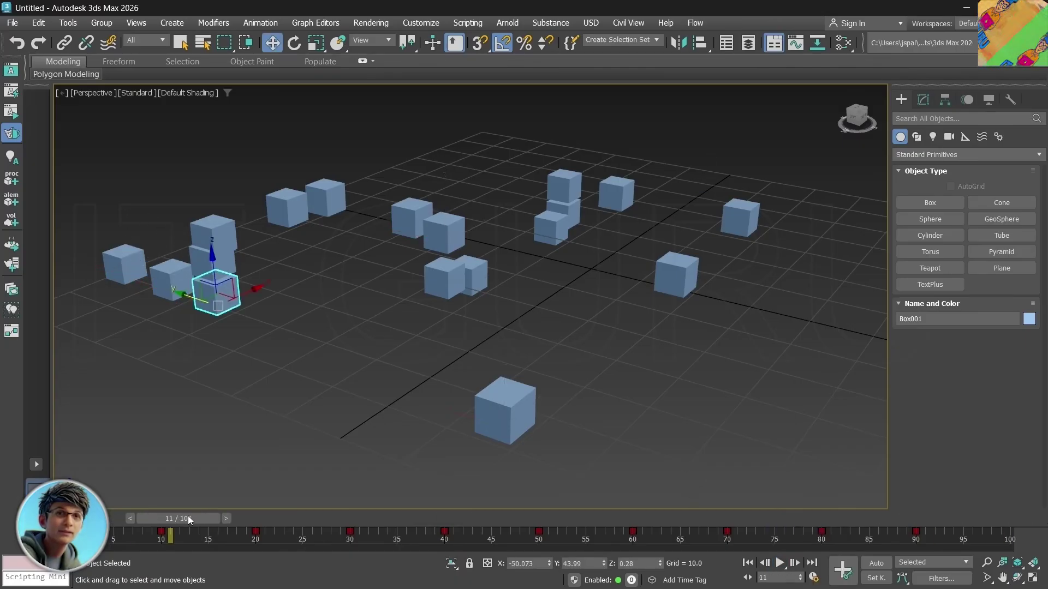
pyautogui.moveTo(188, 515); pyautogui.dragTo(103, 519)
pyautogui.press('w')
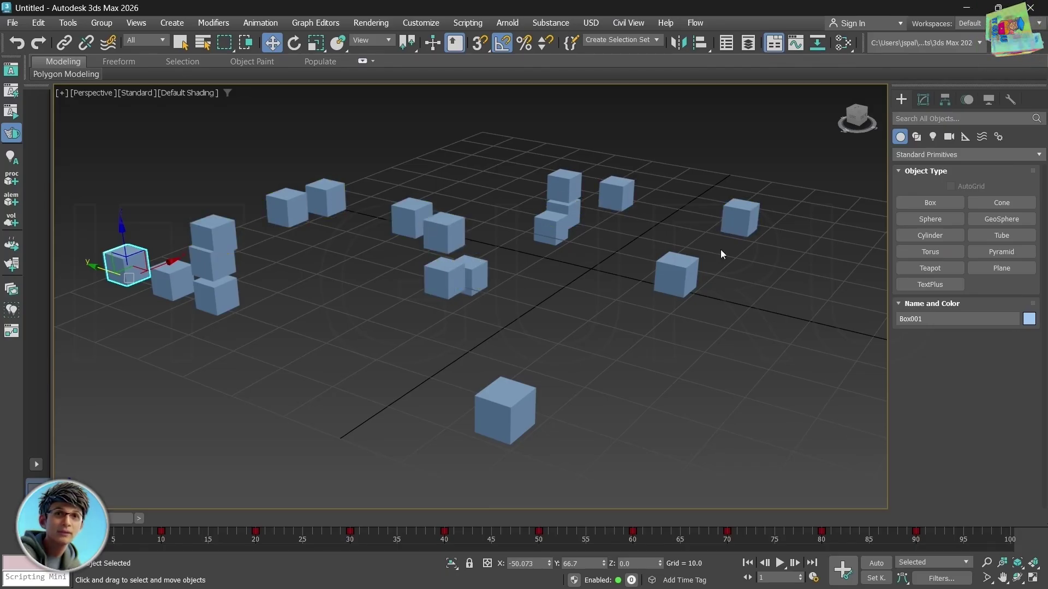
# Select the animated cube together with all of its snapshot copies in the Perspective view
pyautogui.click(649, 360)
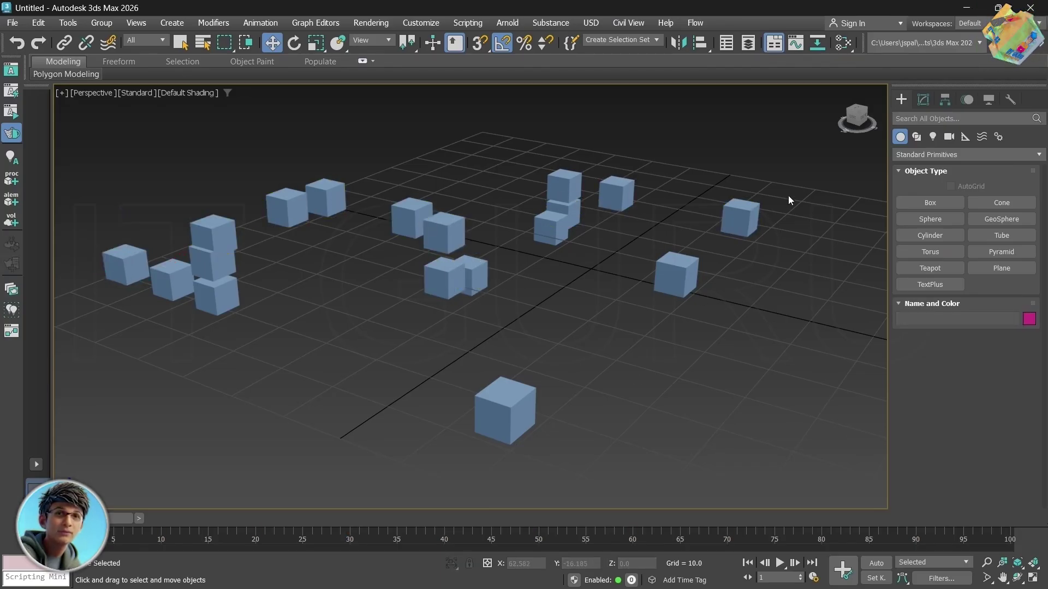
pyautogui.scroll(-3, 788, 195)
pyautogui.moveTo(787, 214); pyautogui.dragTo(700, 290, button='middle')
pyautogui.moveTo(730, 175); pyautogui.dragTo(187, 447)
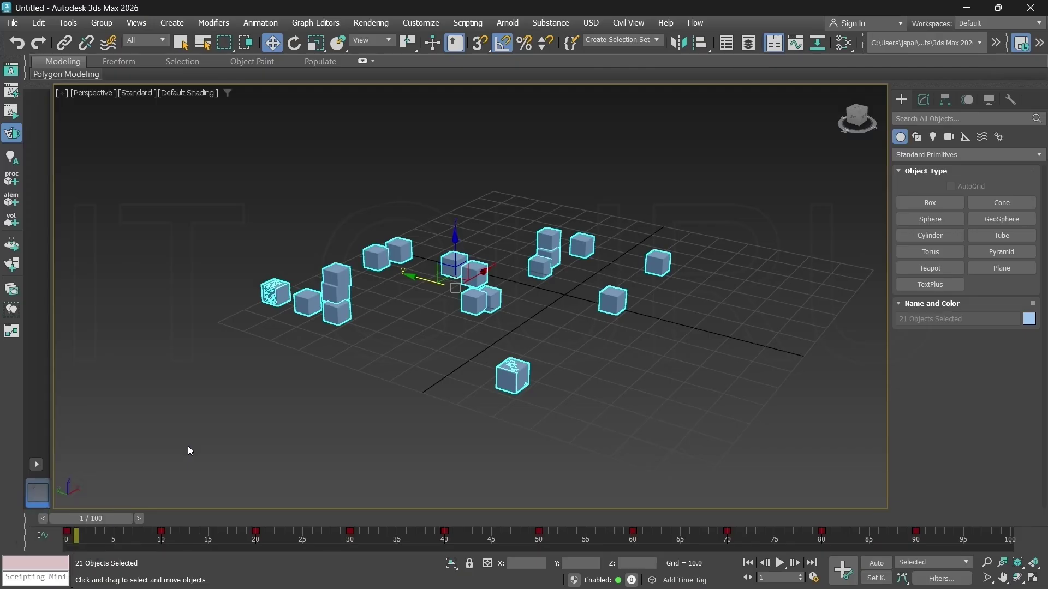